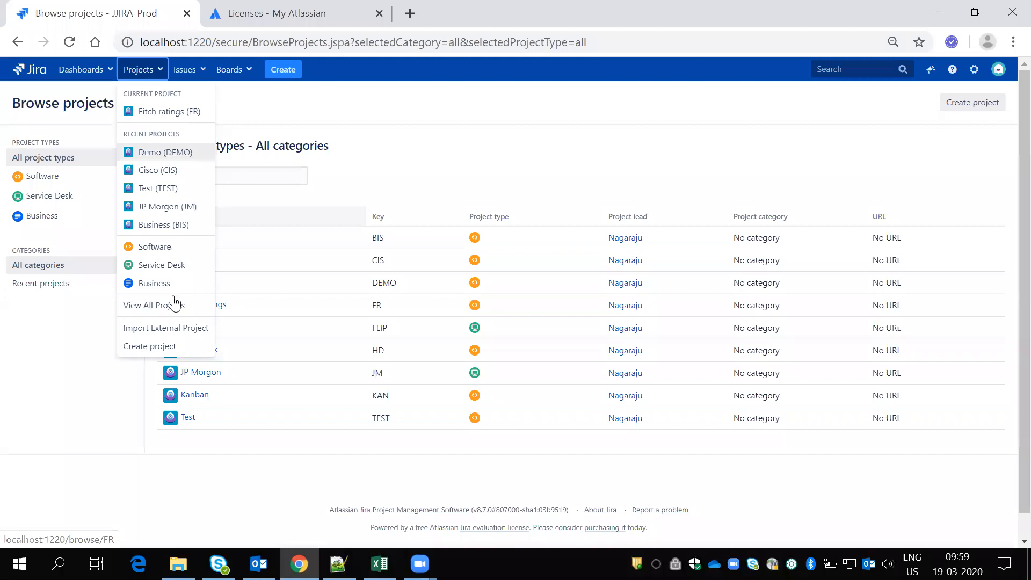
View the list of all projects, and open the list of all boards.
{"action": "left_click", "coordinate": [169, 304]}
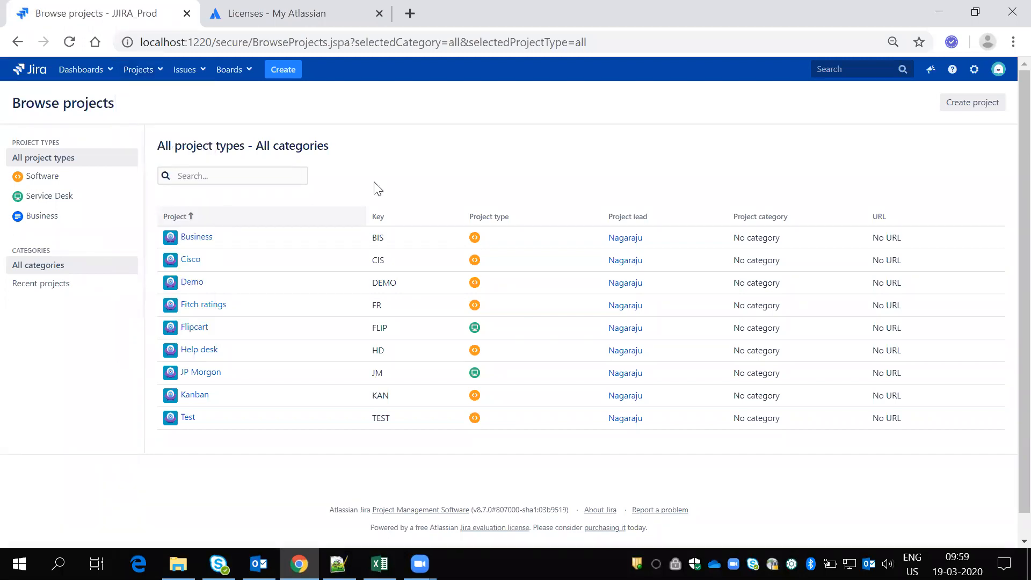
{"action": "left_click", "coordinate": [238, 73]}
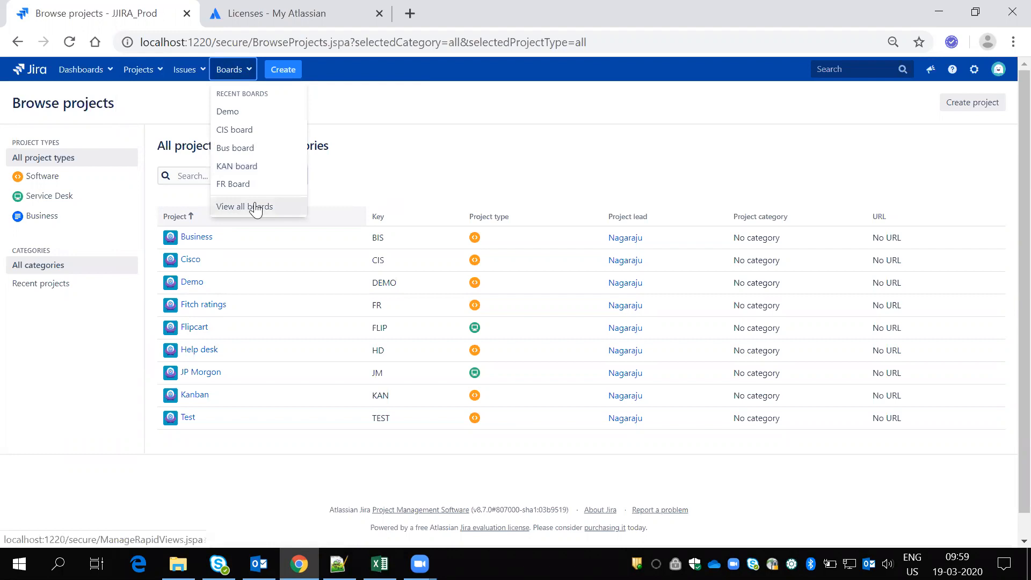
{"action": "left_click", "coordinate": [256, 208]}
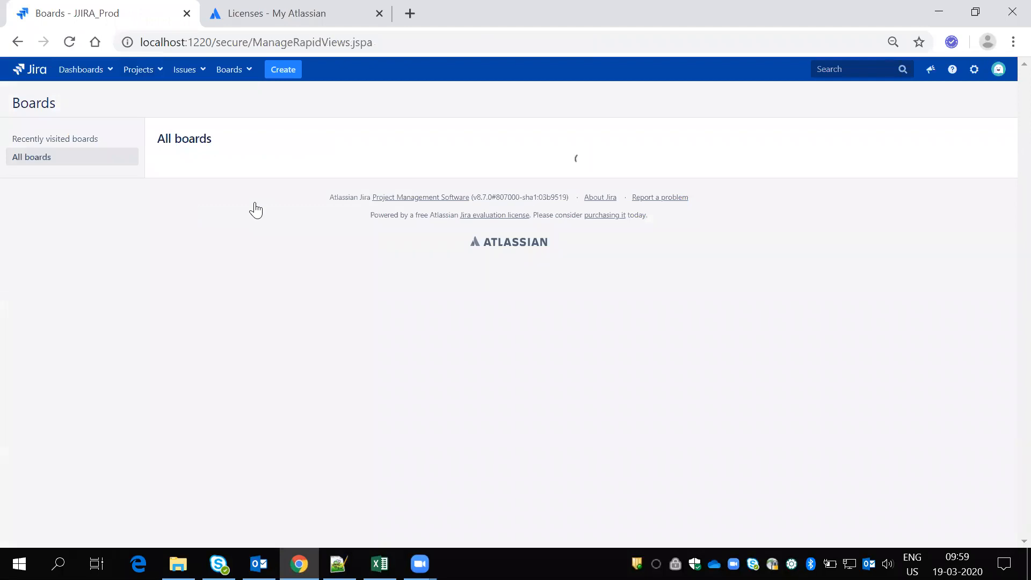
{"action": "left_click", "coordinate": [980, 120]}
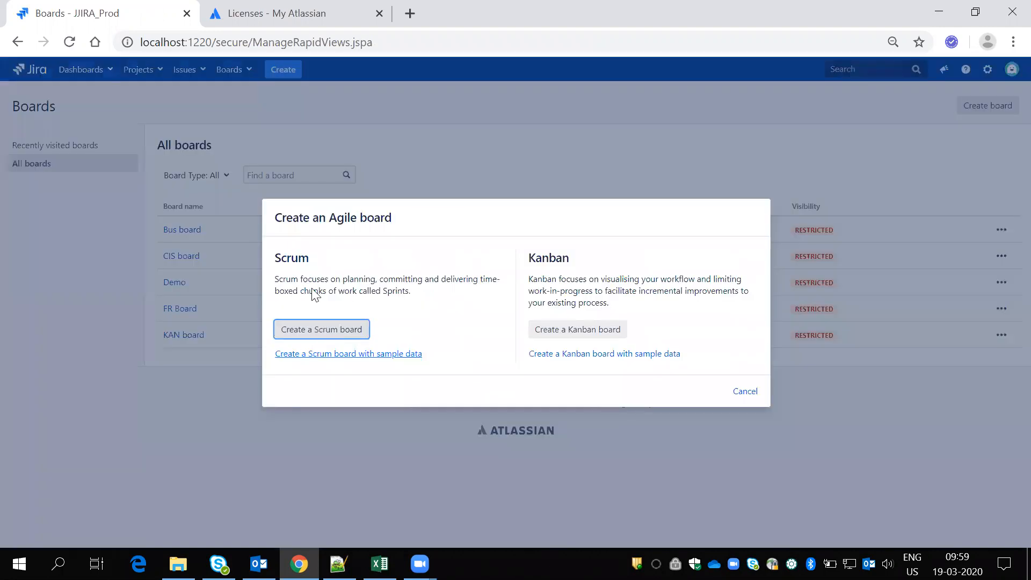
{"action": "left_click", "coordinate": [318, 330]}
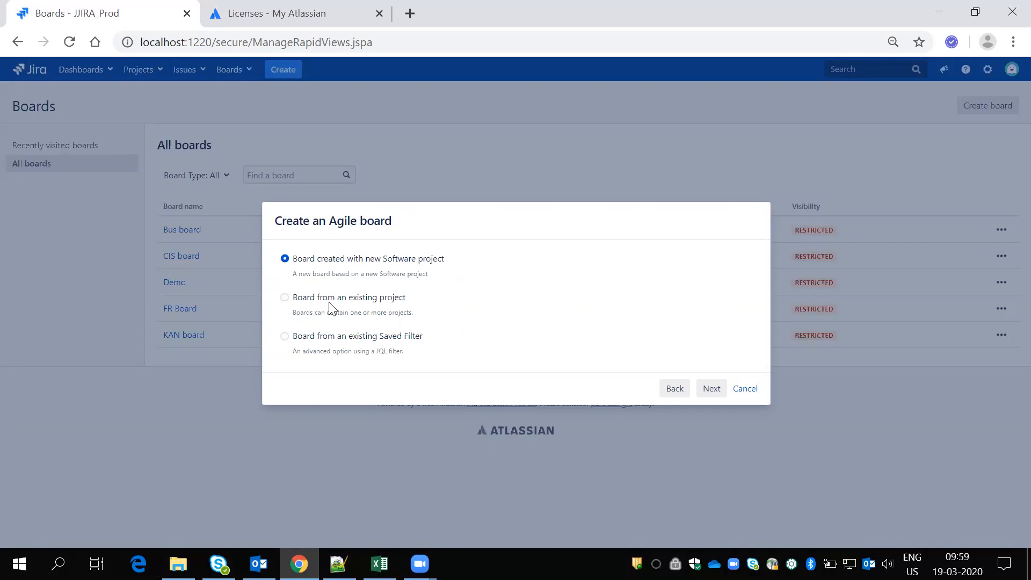
{"action": "left_click", "coordinate": [313, 303]}
{"action": "left_click", "coordinate": [317, 344]}
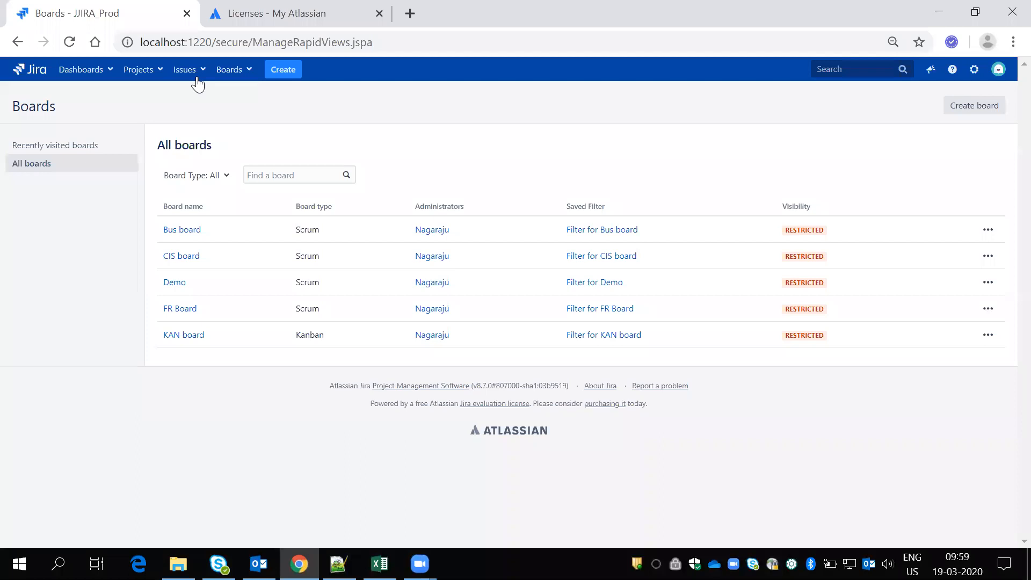
Open the issue search in a new browser tab placed beside the Boards tab, and return to the Boards tab.
{"action": "left_click", "coordinate": [197, 78]}
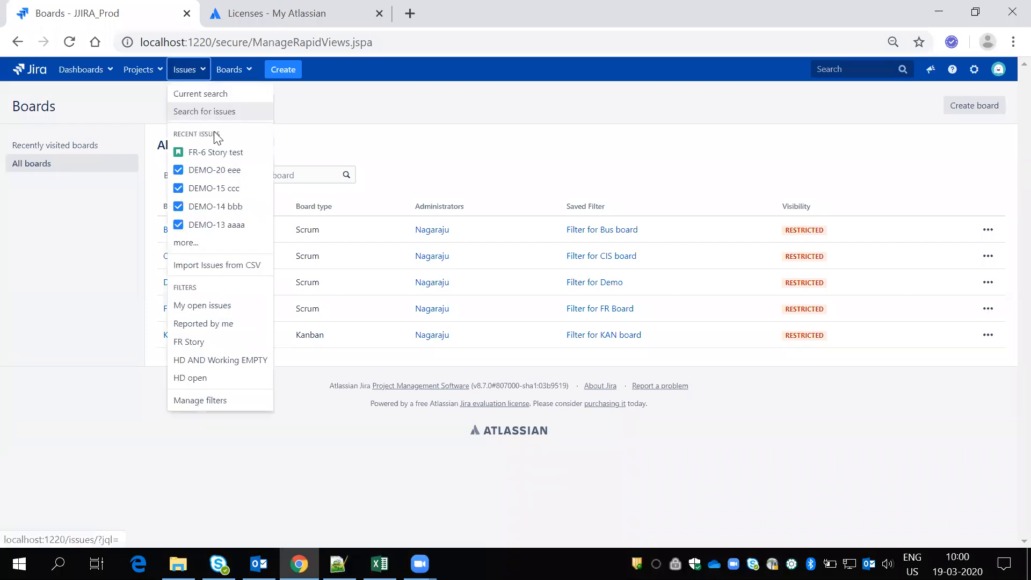
{"action": "right_click", "coordinate": [201, 114]}
{"action": "left_click", "coordinate": [216, 131]}
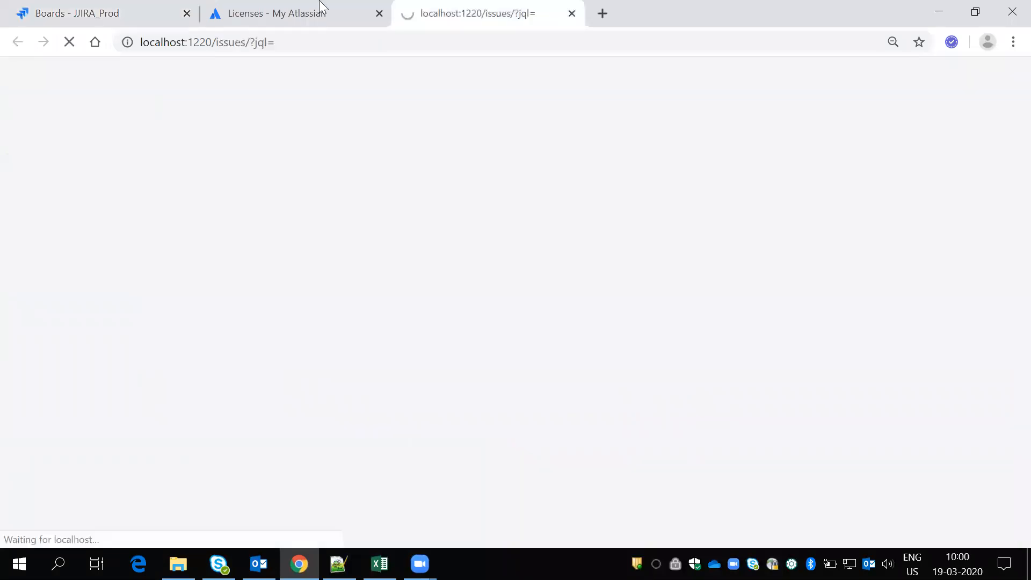
{"action": "left_click_drag", "start_coordinate": [320, 2], "coordinate": [275, 2]}
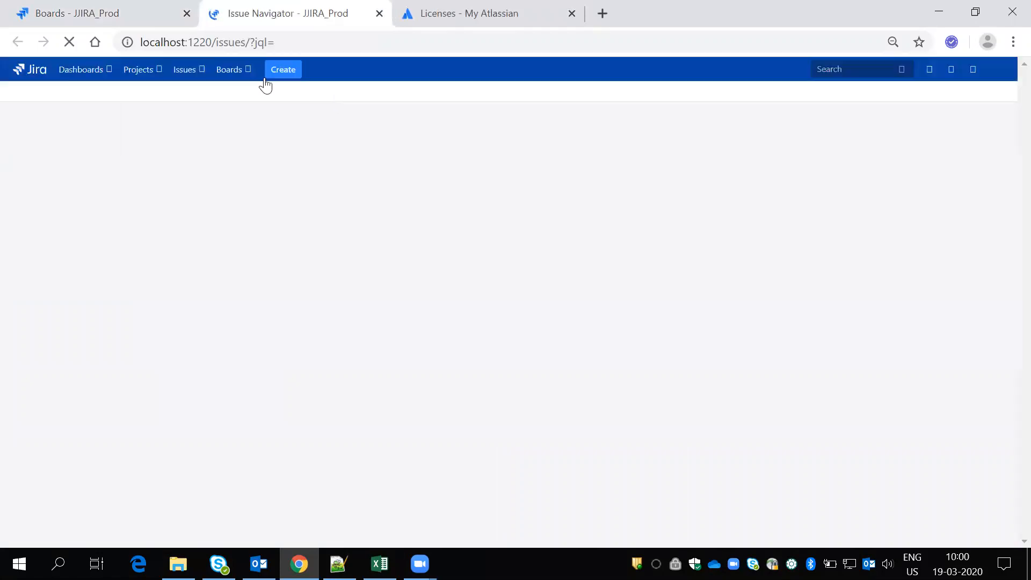
{"action": "left_click", "coordinate": [148, 8]}
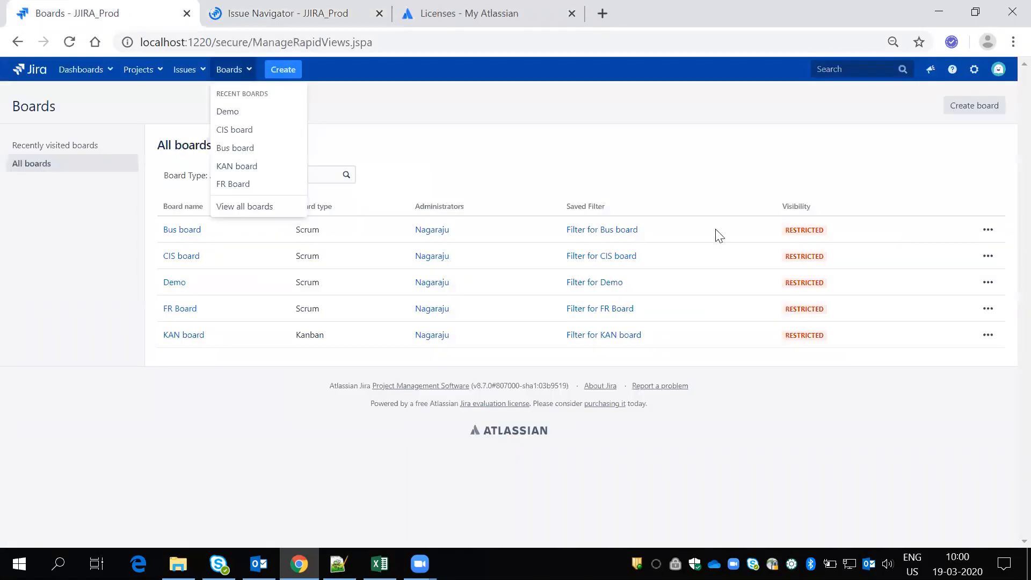
Create a business project named "JIRA Support" from the Task management template.
{"action": "left_click", "coordinate": [141, 72]}
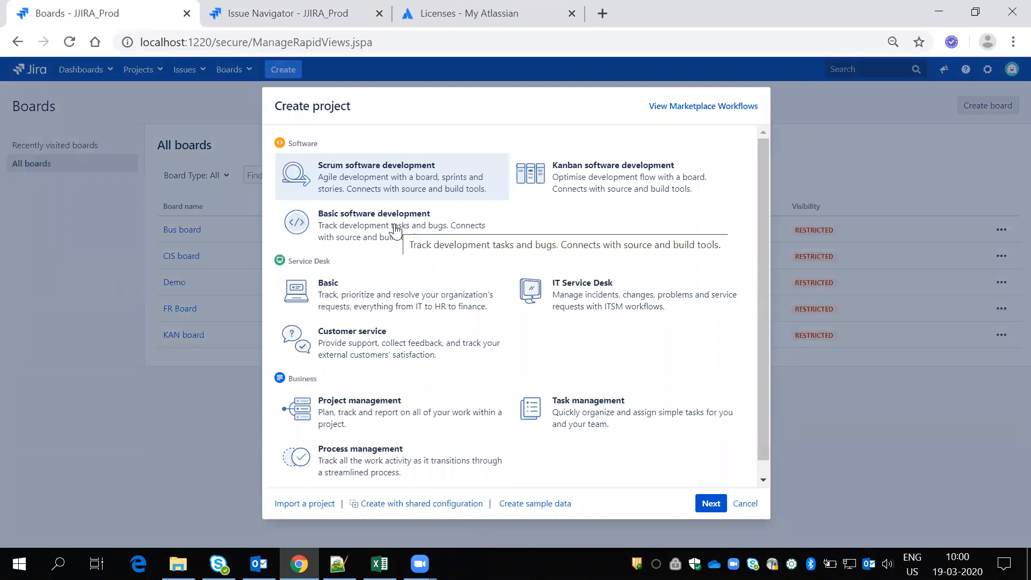
{"action": "left_click", "coordinate": [588, 415]}
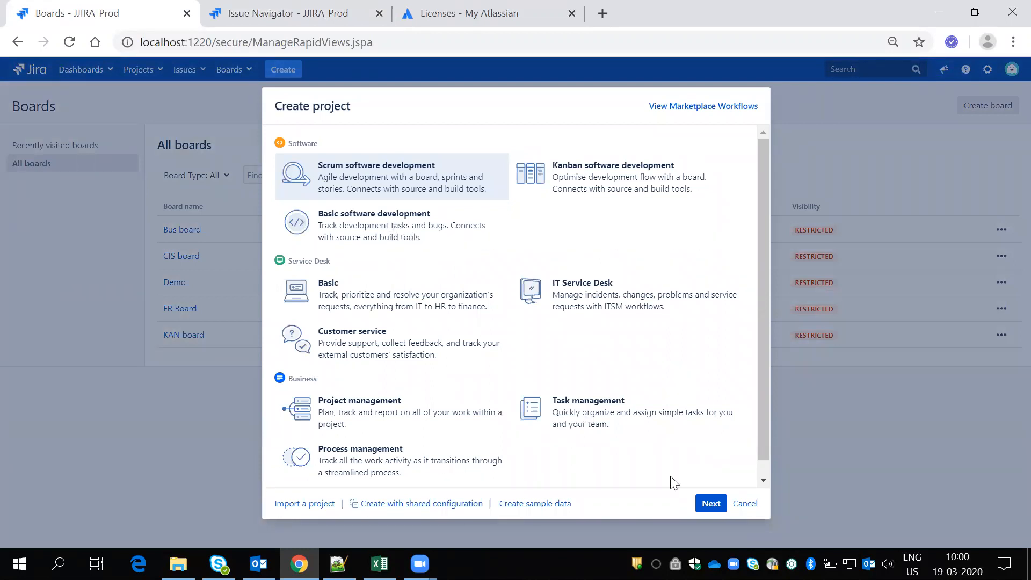
{"action": "left_click", "coordinate": [708, 505]}
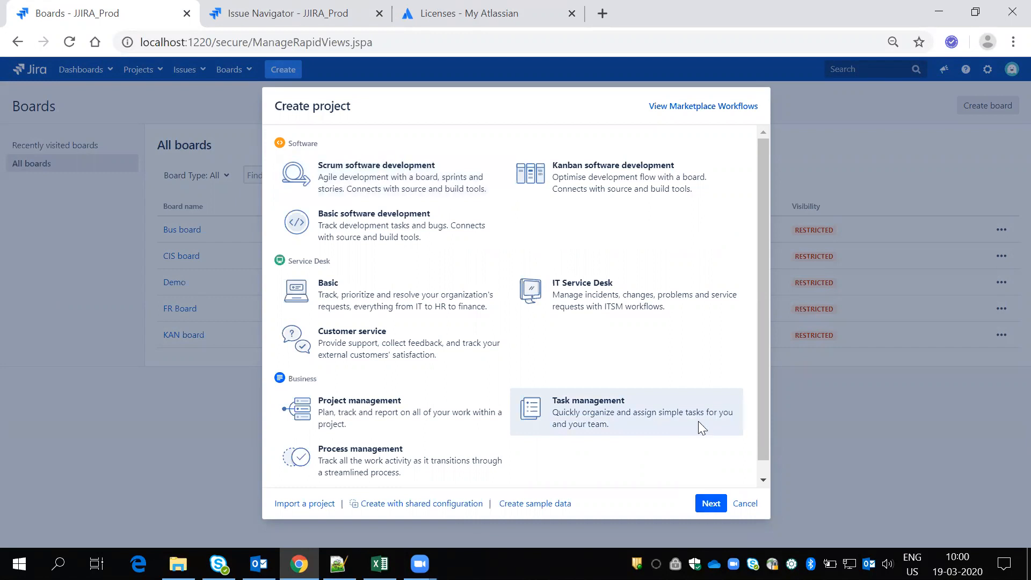
{"action": "left_click", "coordinate": [704, 403]}
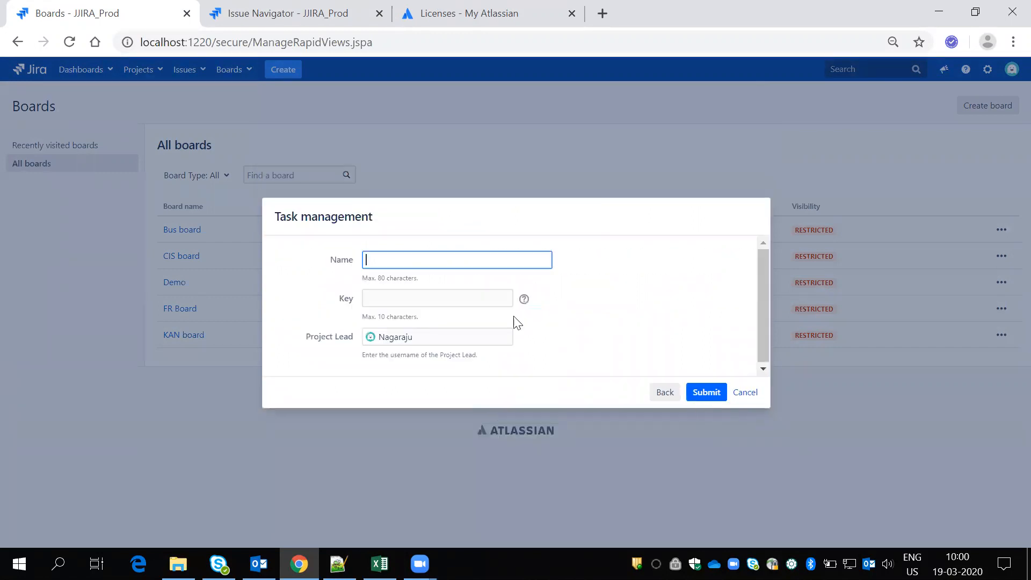
{"action": "type", "text": "JIRA Su"}
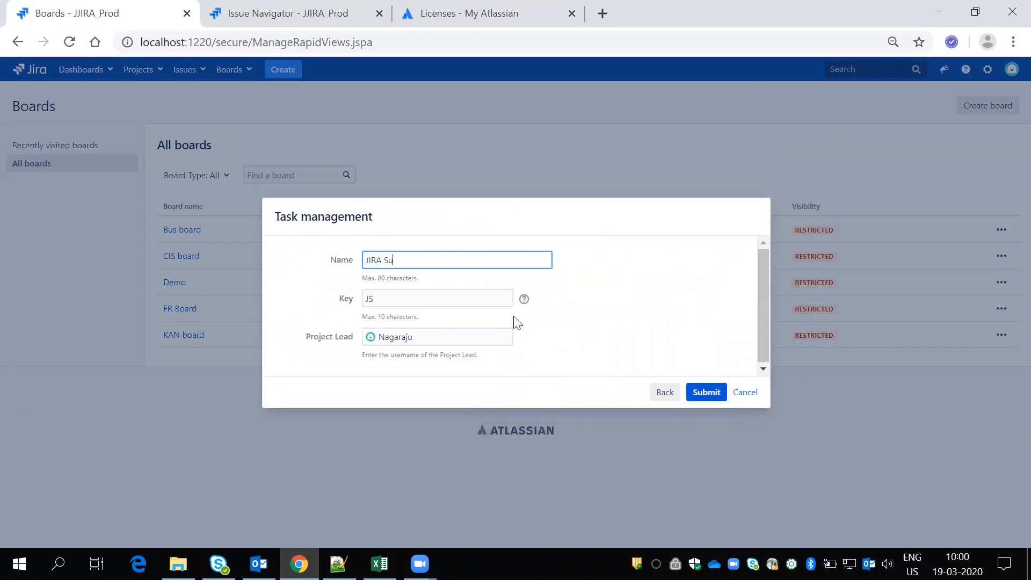
{"action": "type", "text": "pport"}
{"action": "left_click", "coordinate": [708, 390]}
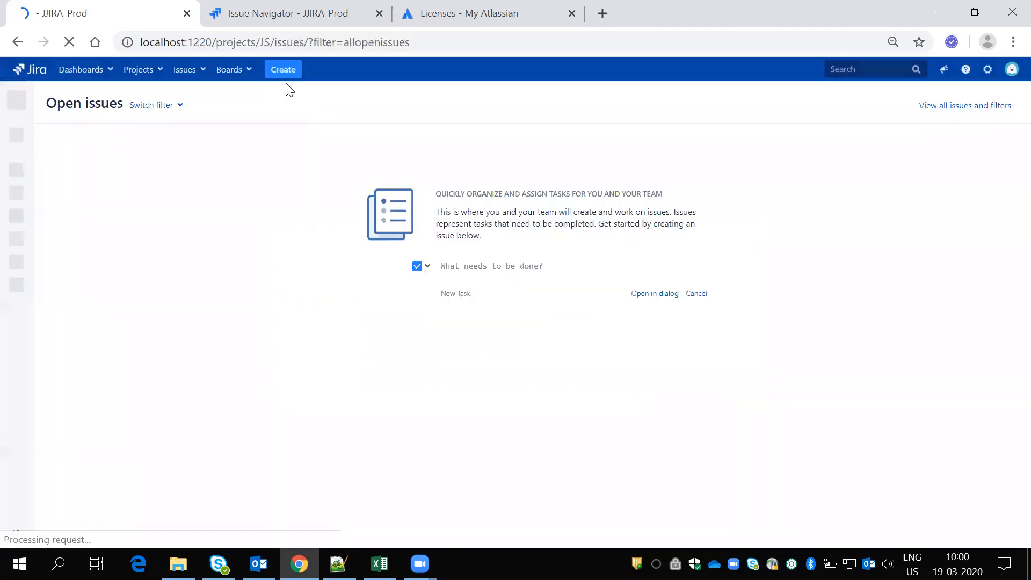
Create another Task management project named "Bitbicket Support".
{"action": "left_click", "coordinate": [156, 78]}
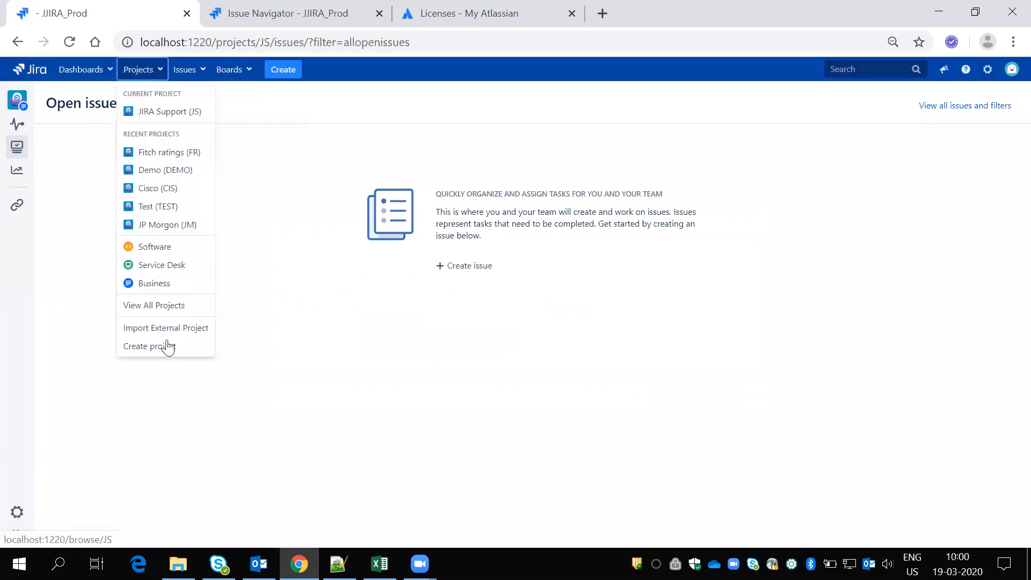
{"action": "left_click", "coordinate": [206, 349]}
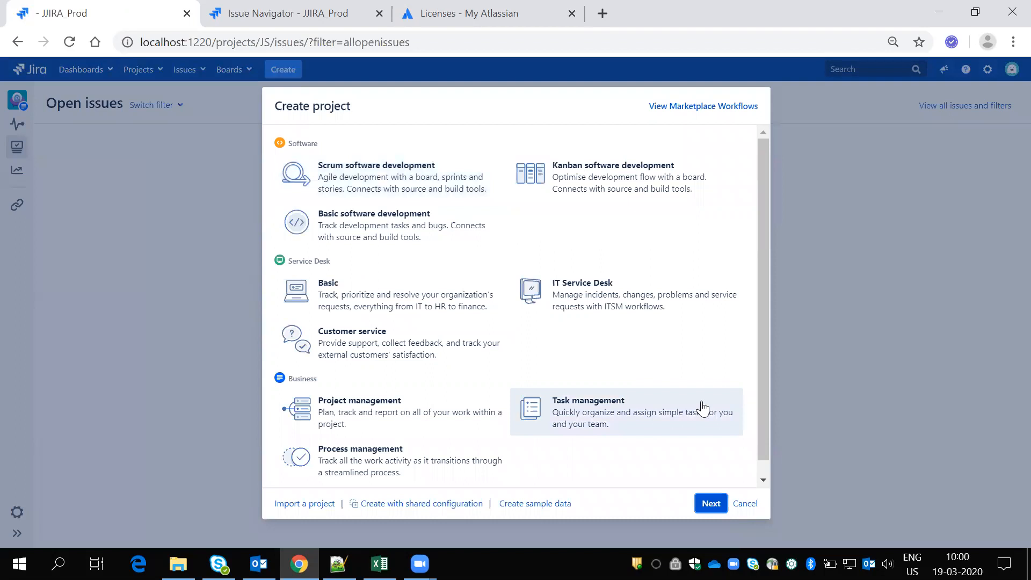
{"action": "key", "text": "Return"}
{"action": "key", "text": "Return"}
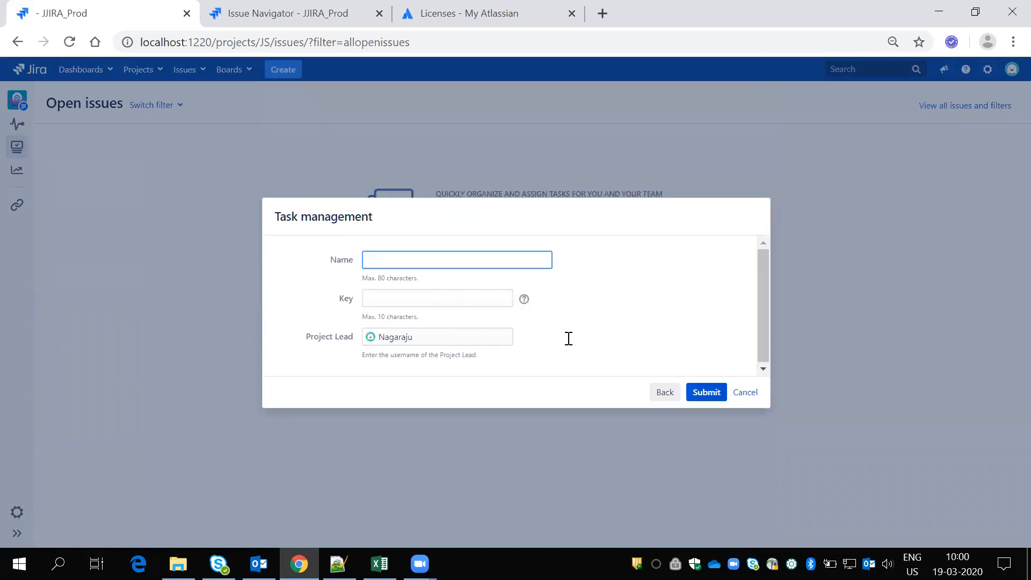
{"action": "type", "text": "Bitbicket Support"}
{"action": "left_click", "coordinate": [705, 394]}
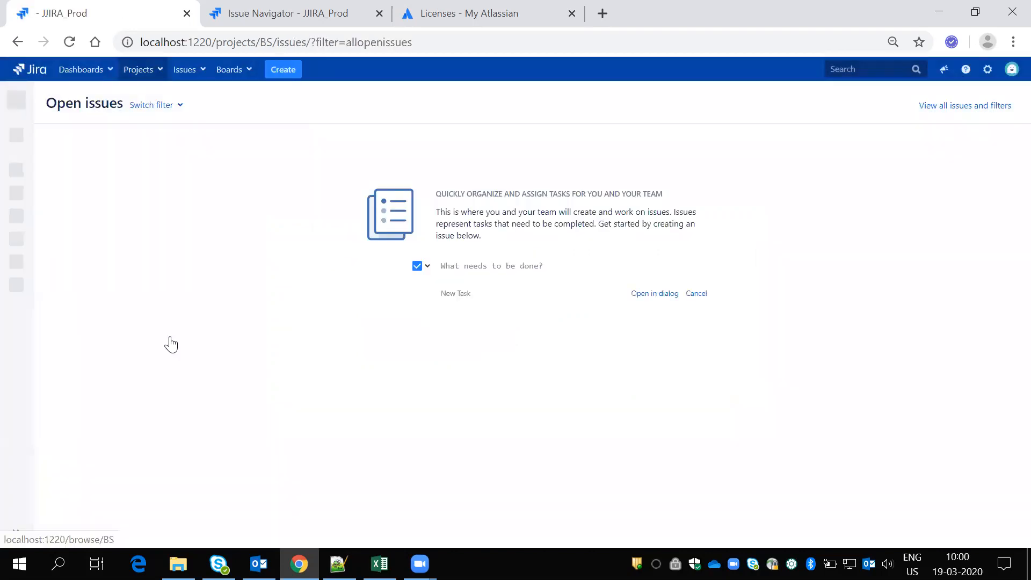
Create a third Task management project named "Confluence support".
{"action": "key", "text": "Down"}
{"action": "key", "text": "Return"}
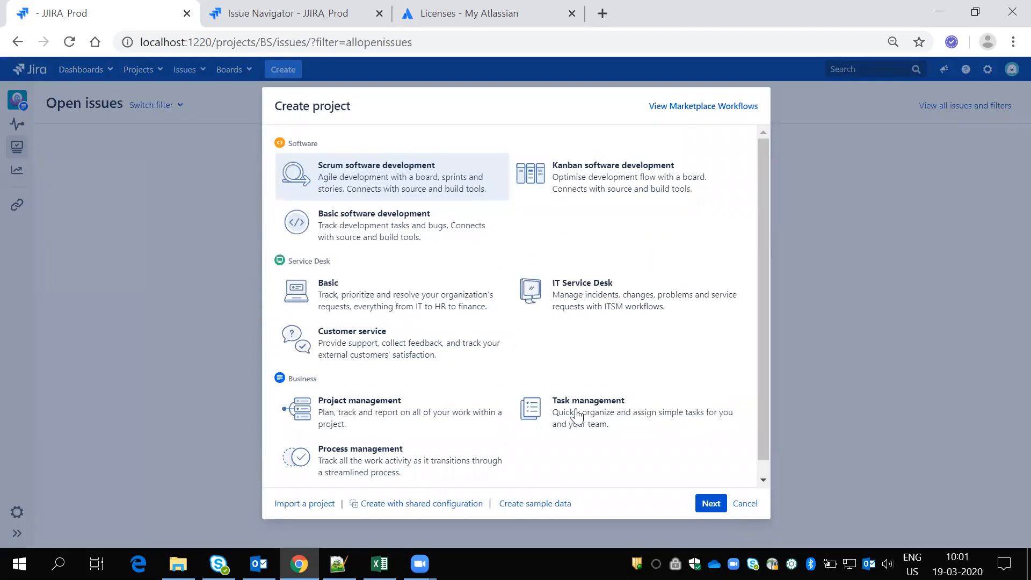
{"action": "left_click", "coordinate": [591, 412]}
{"action": "left_click", "coordinate": [709, 503]}
{"action": "left_click", "coordinate": [706, 397]}
{"action": "type", "text": "D"}
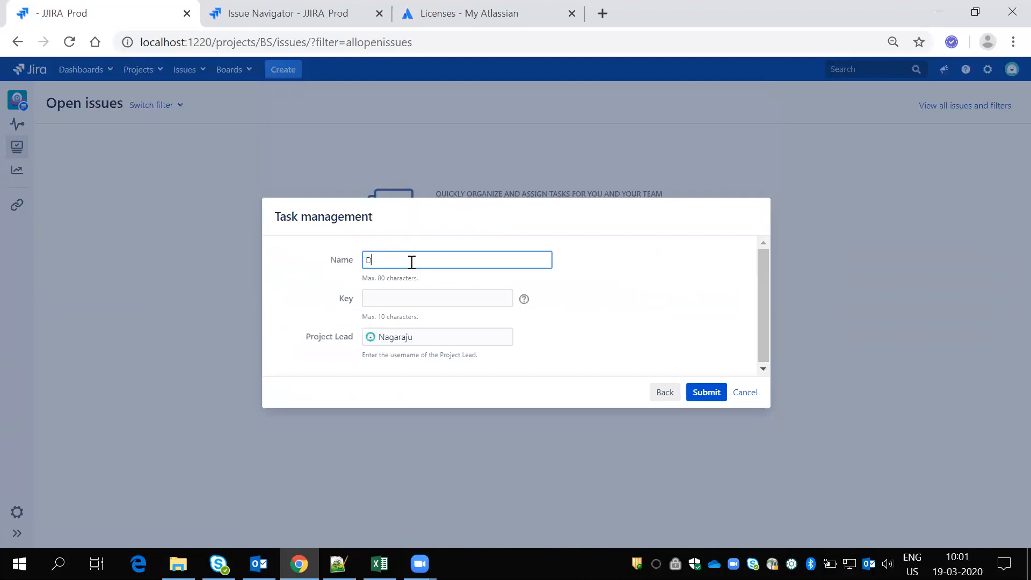
{"action": "key", "text": "BackSpace"}
{"action": "type", "text": "Confluence"}
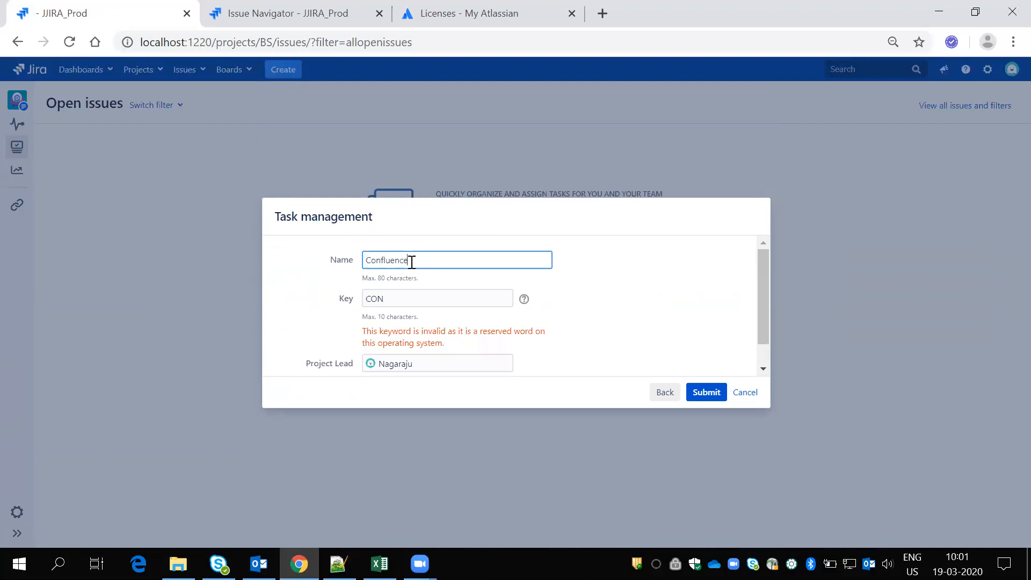
{"action": "type", "text": " Su"}
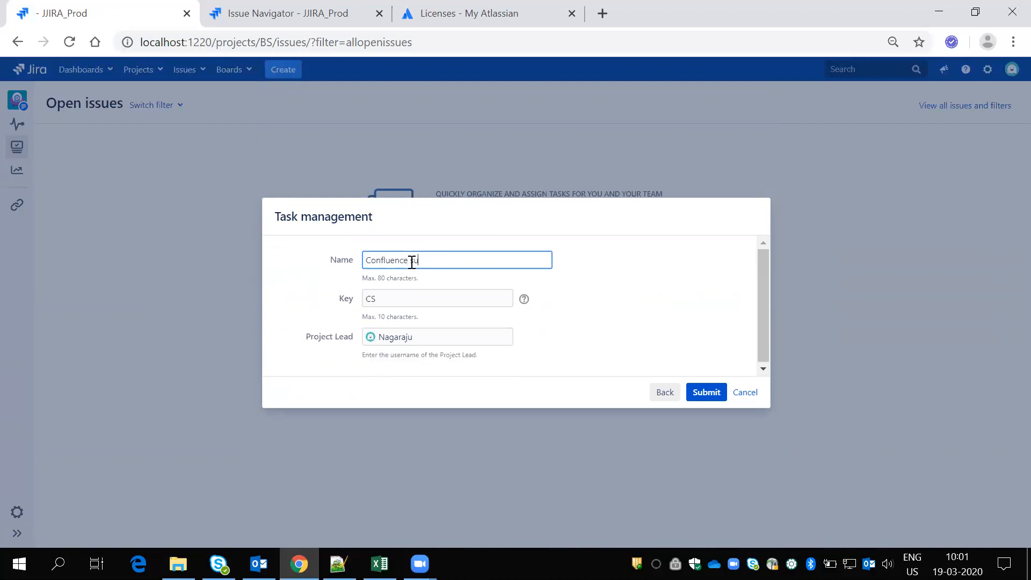
{"action": "type", "text": "pport"}
{"action": "left_click", "coordinate": [713, 396]}
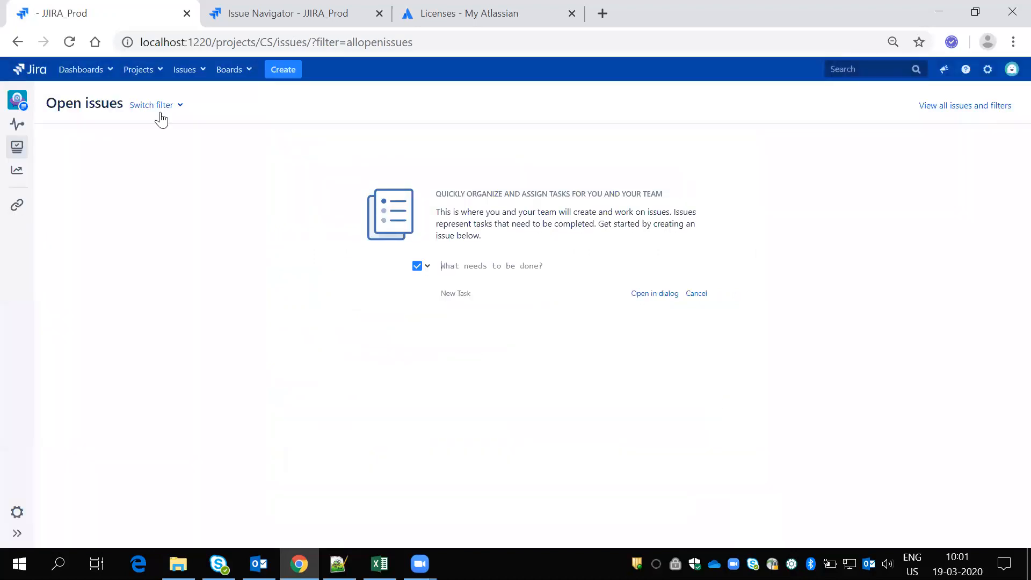
Change the name of the Bitbicket Support project to "Devops Support" in its project details.
{"action": "left_click", "coordinate": [148, 73]}
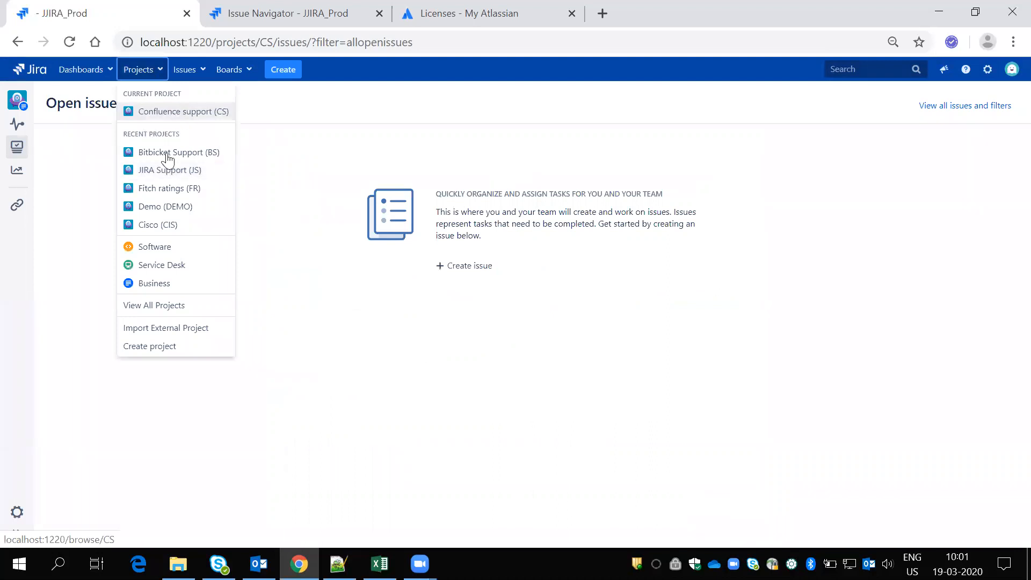
{"action": "left_click", "coordinate": [166, 155]}
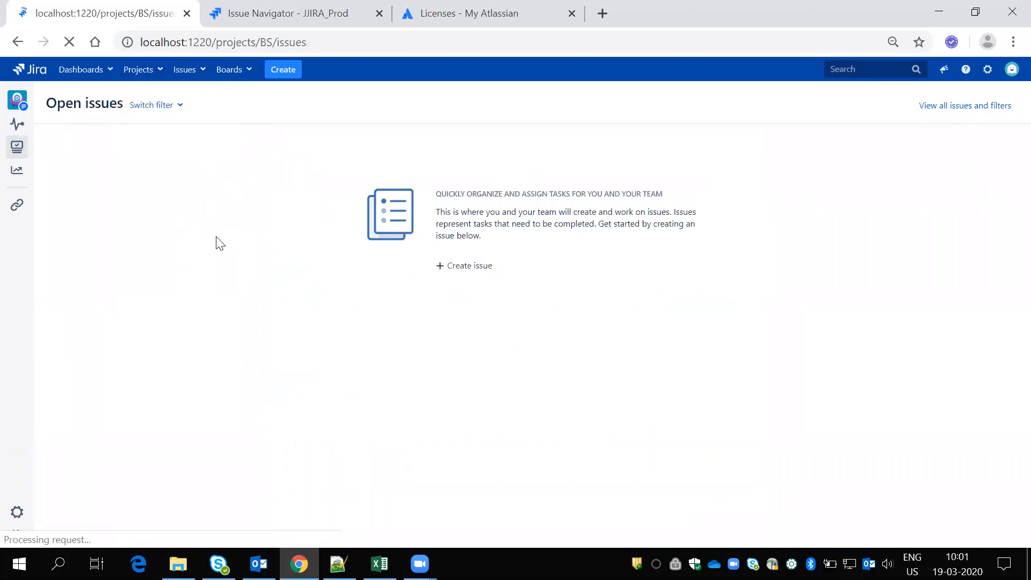
{"action": "left_click", "coordinate": [18, 514]}
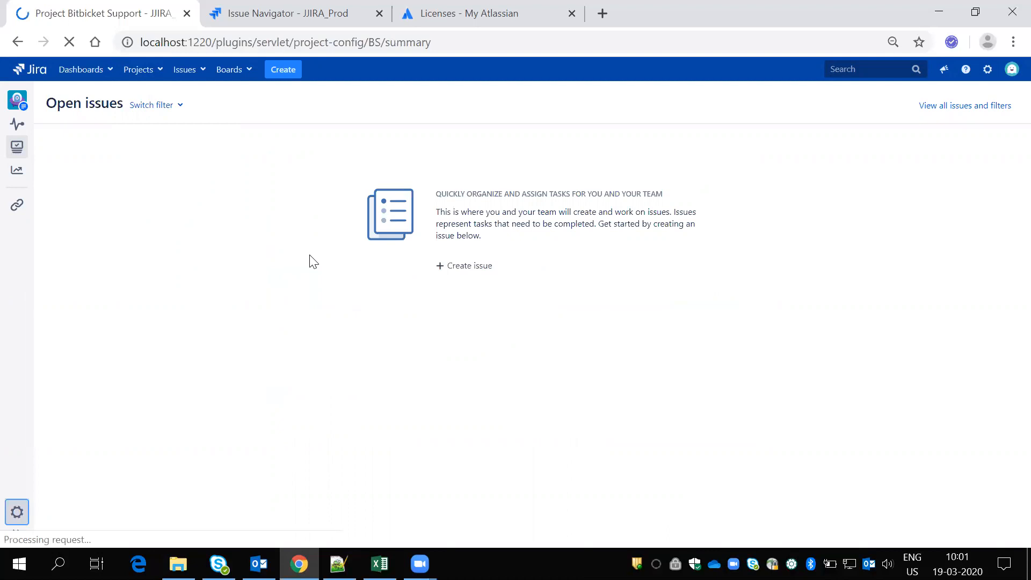
{"action": "left_click", "coordinate": [60, 169]}
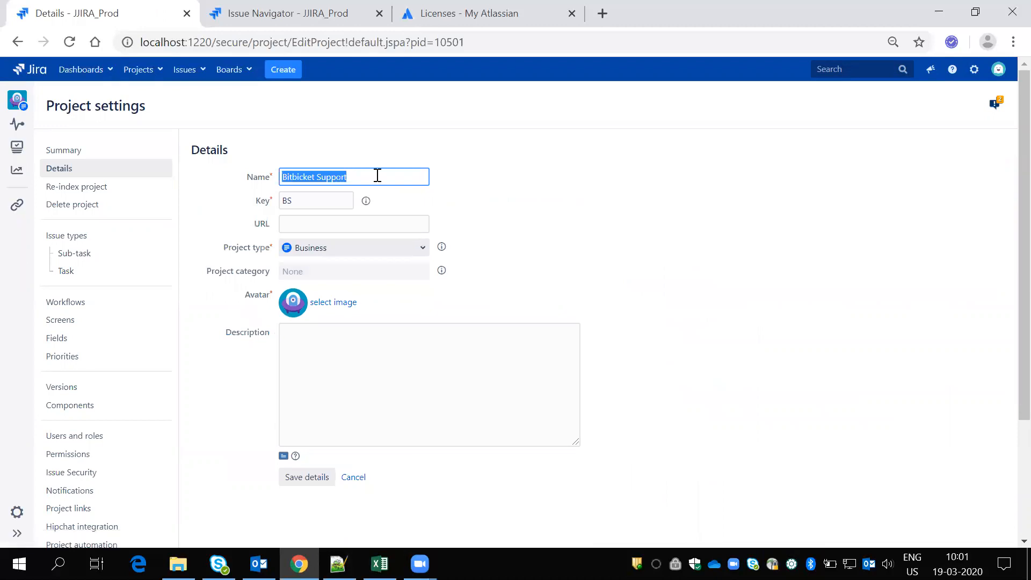
{"action": "key", "text": "BackSpace"}
{"action": "type", "text": "Dev"}
{"action": "type", "text": "ops"}
{"action": "type", "text": " Suppr"}
{"action": "type", "text": "rt"}
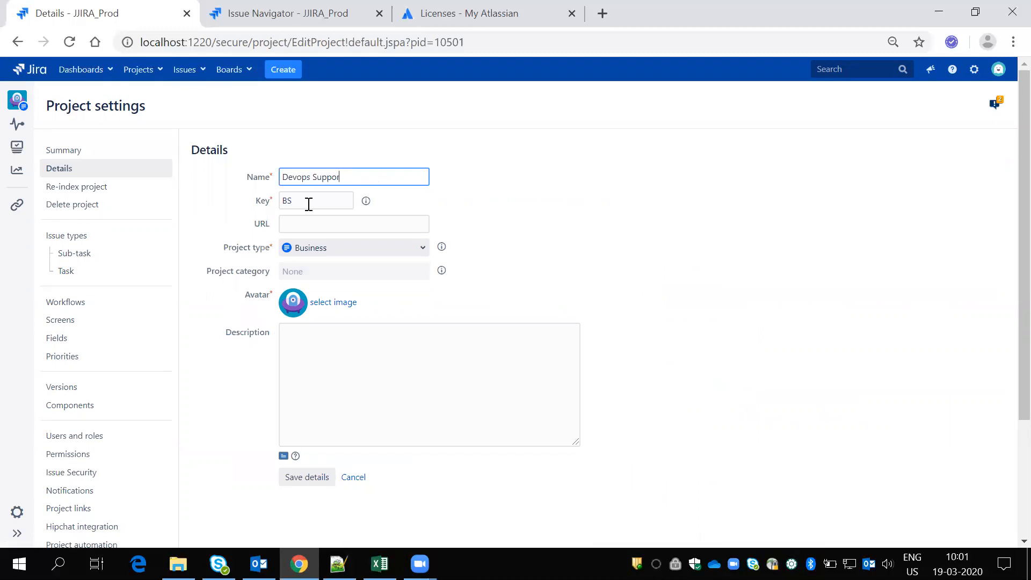
Set the project key to "Dev" and save the project details.
{"action": "left_click", "coordinate": [309, 202]}
{"action": "key", "text": "BackSpace"}
{"action": "key", "text": "BackSpace"}
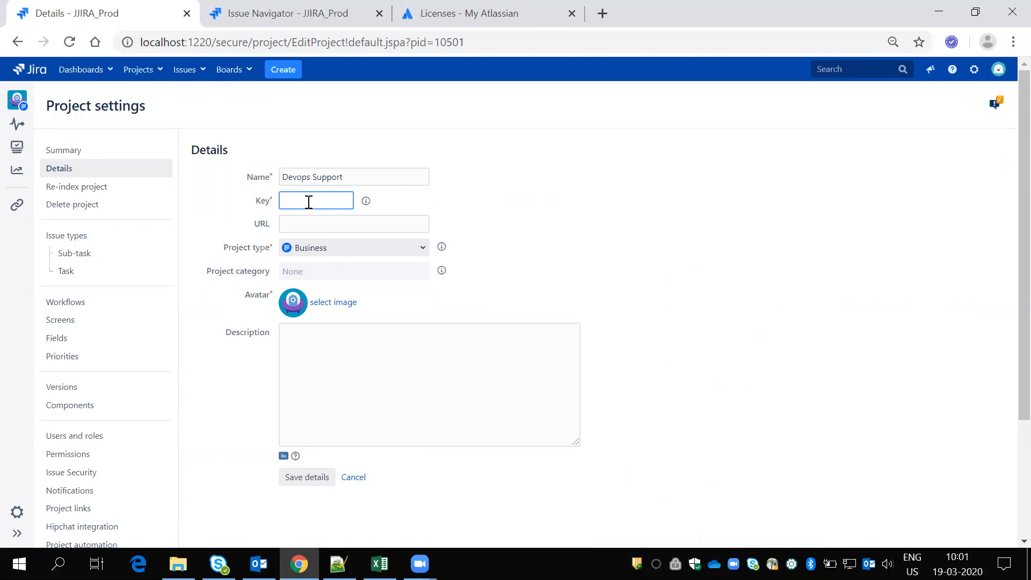
{"action": "type", "text": "Dev"}
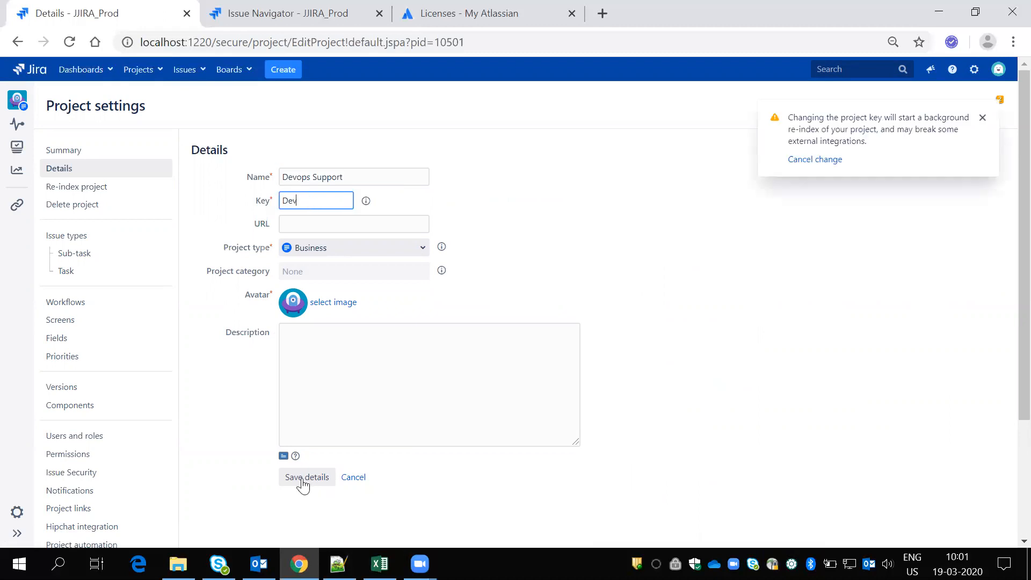
{"action": "left_click", "coordinate": [304, 484]}
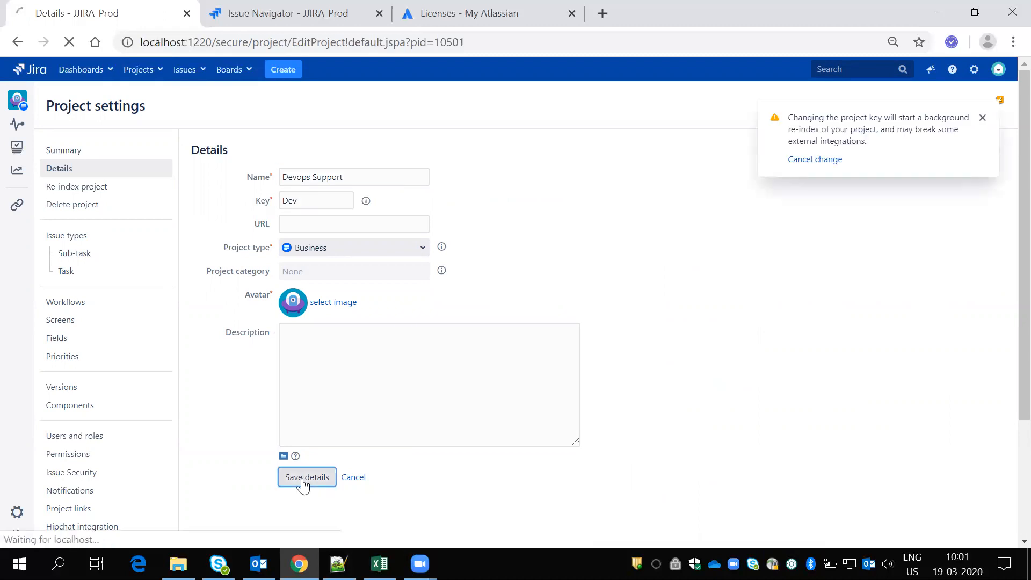
Enter the administrator password and confirm administrator access for re-indexing the project.
{"action": "type", "text": "•"}
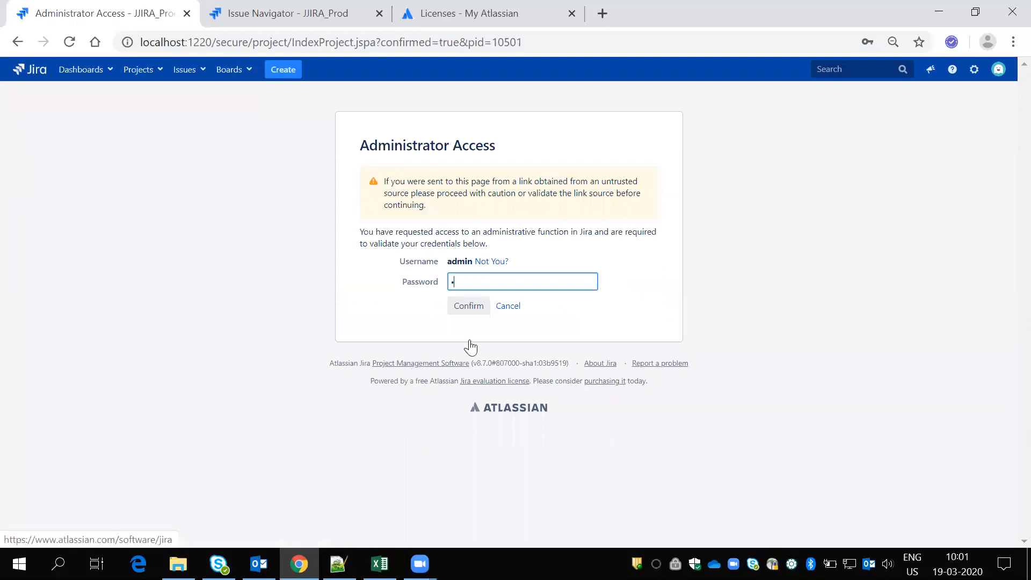
{"action": "type", "text": "••••"}
{"action": "key", "text": "Return"}
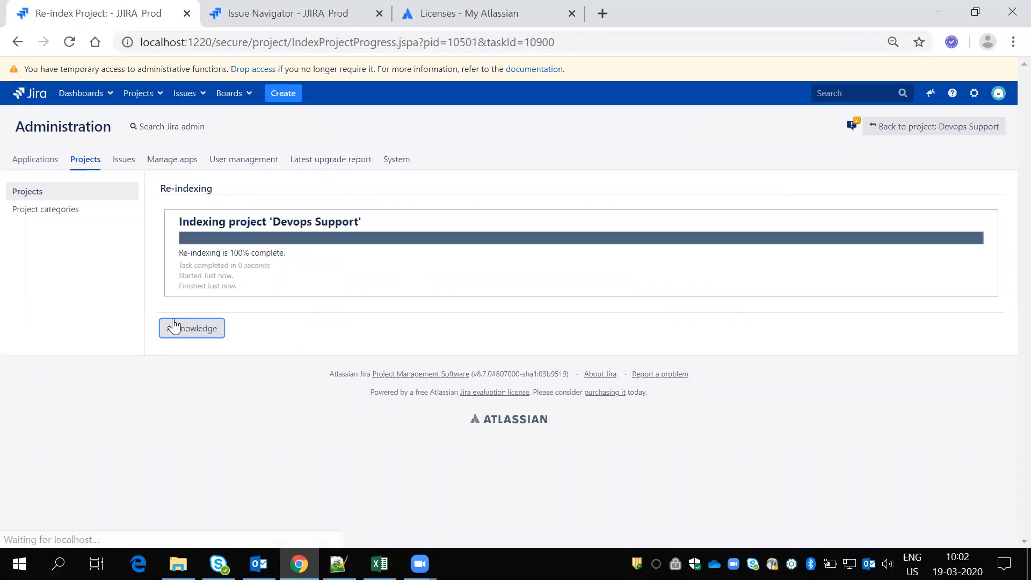
Acknowledge the finished re-index and check the Devops Support project's name and key in the project list.
{"action": "left_click", "coordinate": [174, 326]}
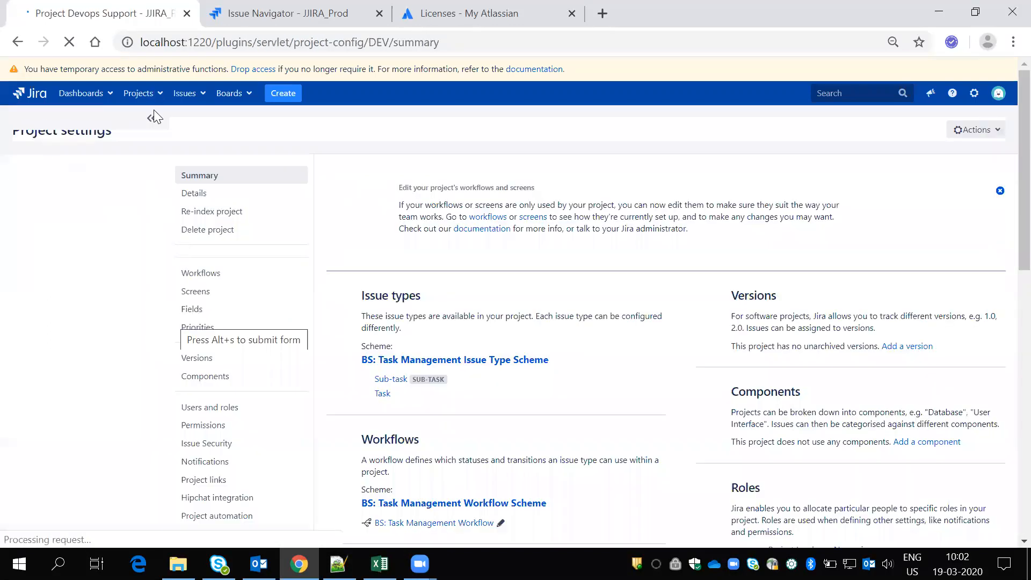
{"action": "left_click", "coordinate": [141, 93]}
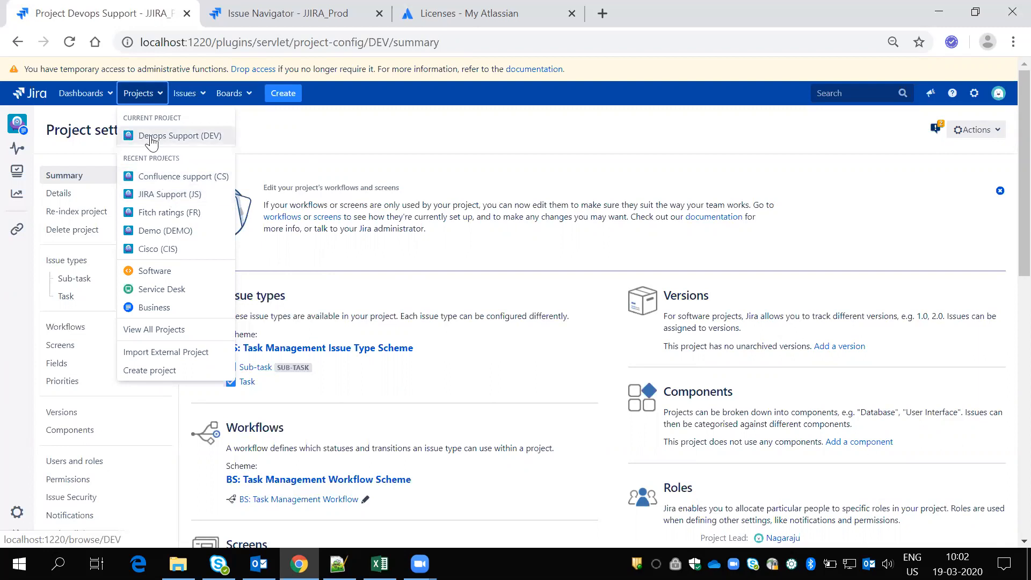
{"action": "left_click", "coordinate": [275, 156]}
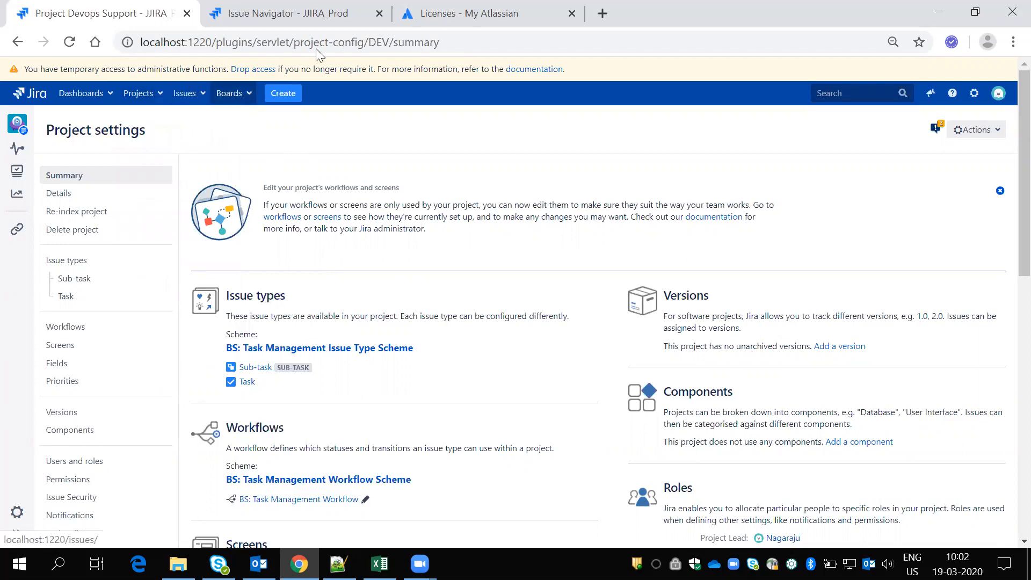
Close the Atlassian licenses page and reload the issue search so that its project choices are up to date.
{"action": "left_click", "coordinate": [471, 14]}
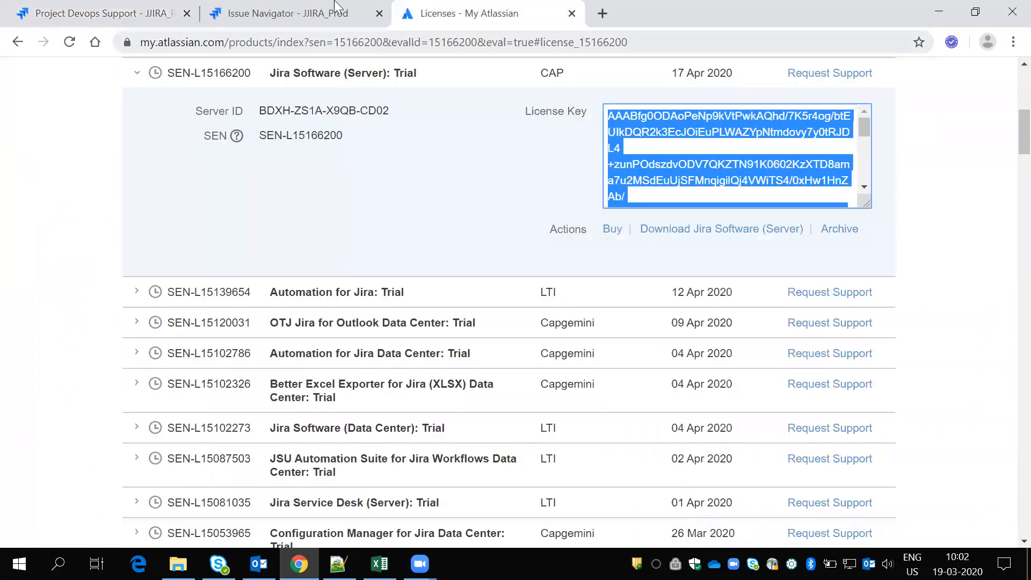
{"action": "left_click", "coordinate": [285, 14]}
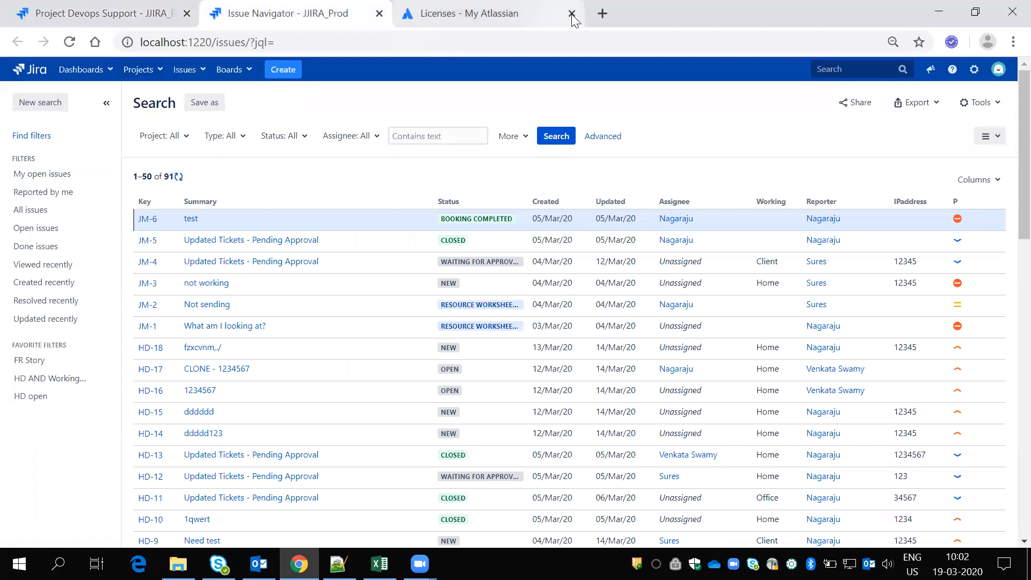
{"action": "left_click", "coordinate": [172, 142]}
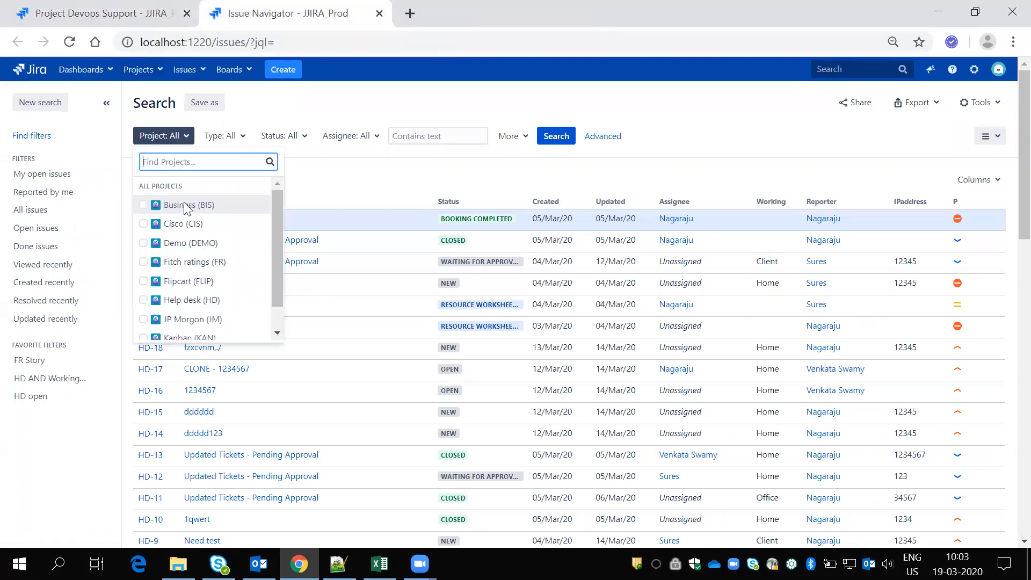
{"action": "left_click", "coordinate": [68, 45]}
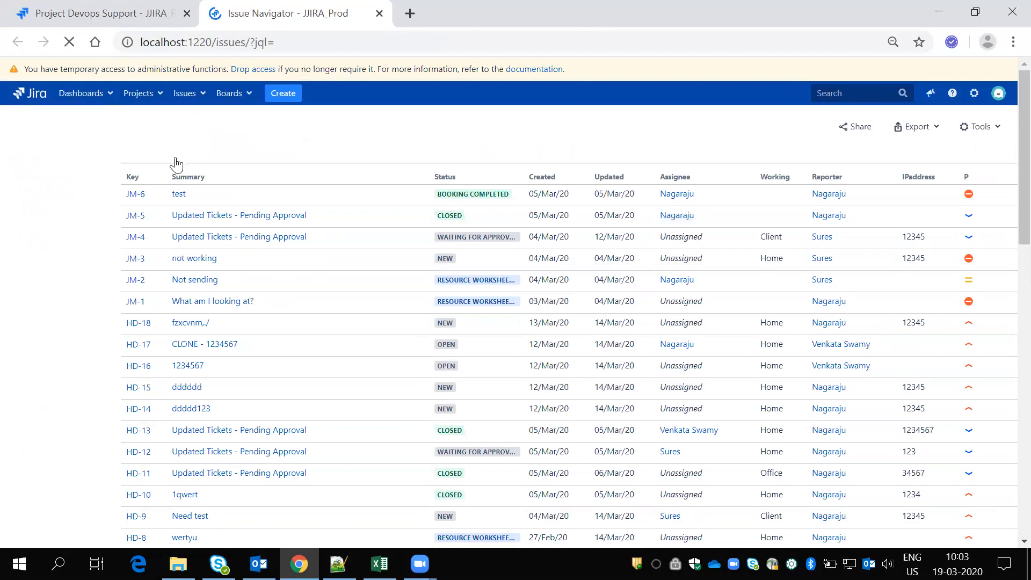
Filter the issue search to the JIRA Support, Confluence support and Devops Support projects and display the query as JQL.
{"action": "left_click", "coordinate": [177, 164]}
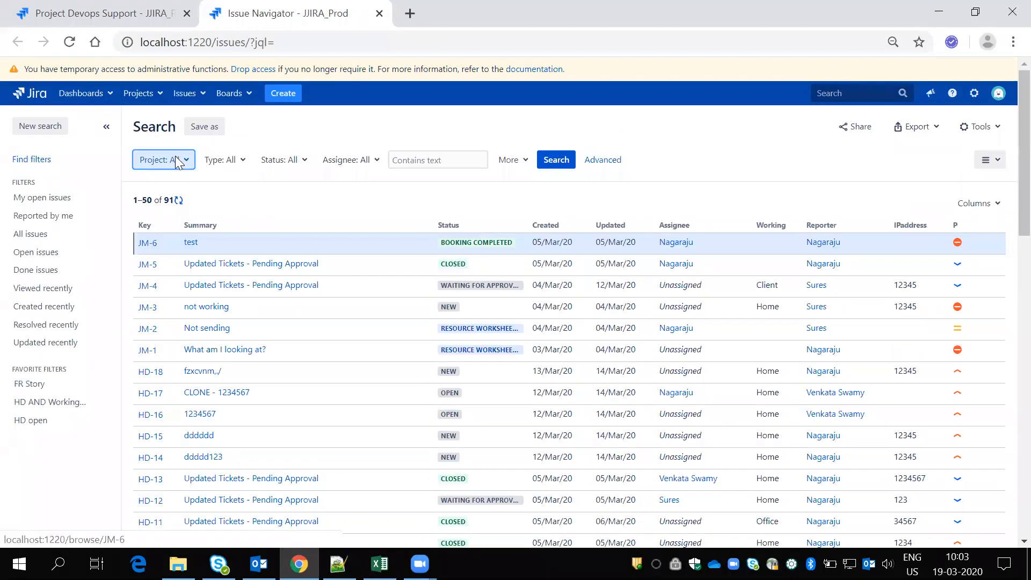
{"action": "left_click", "coordinate": [143, 267]}
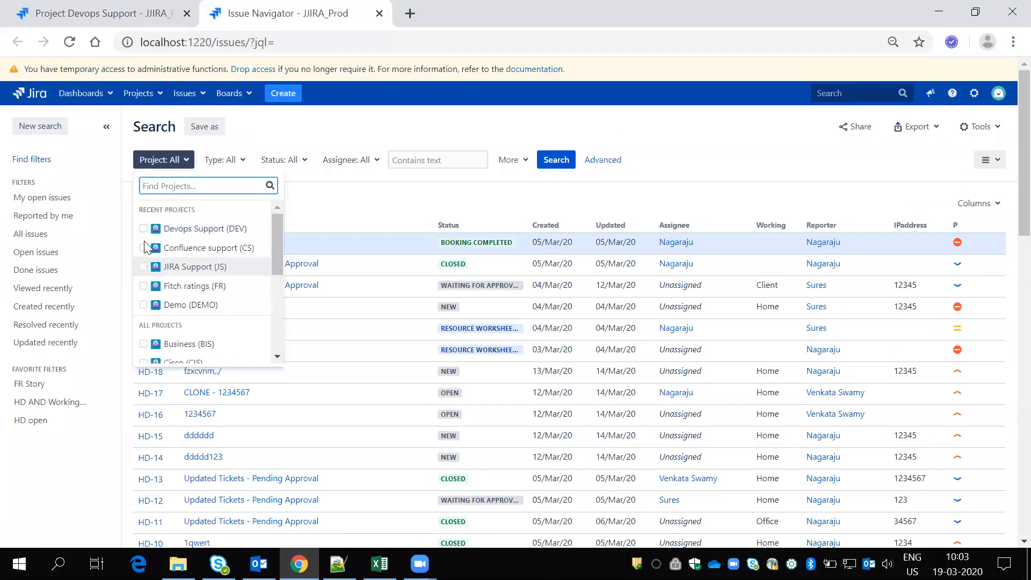
{"action": "left_click", "coordinate": [144, 248]}
{"action": "left_click", "coordinate": [143, 229]}
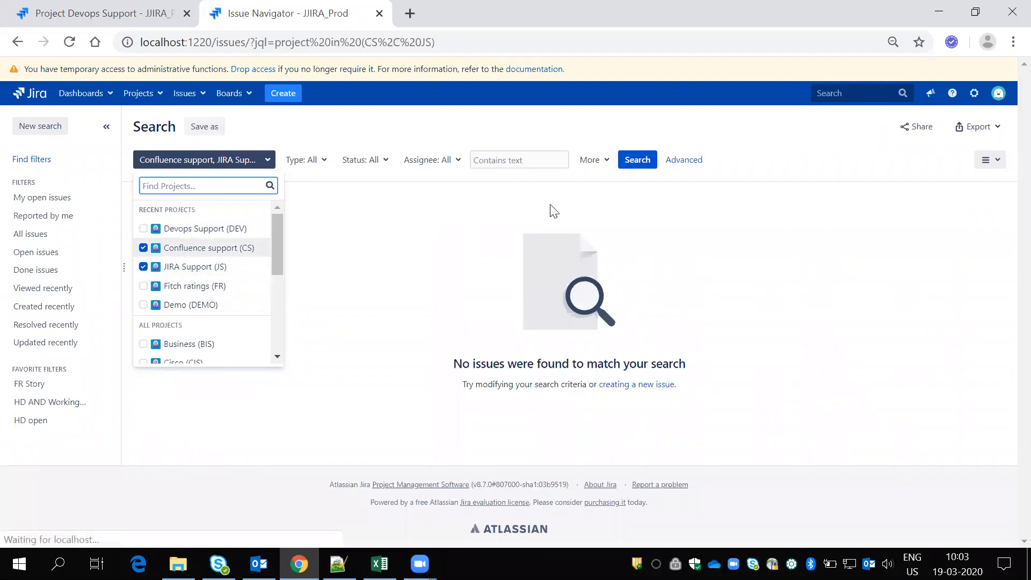
{"action": "left_click", "coordinate": [690, 160]}
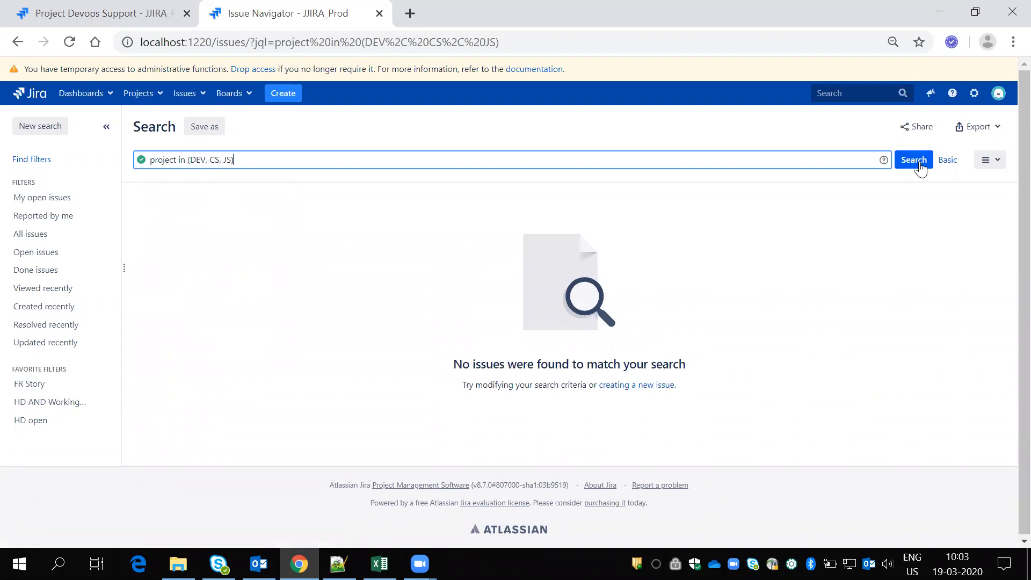
Save the three-project search as a filter named "Atlassian Support".
{"action": "left_click", "coordinate": [215, 136]}
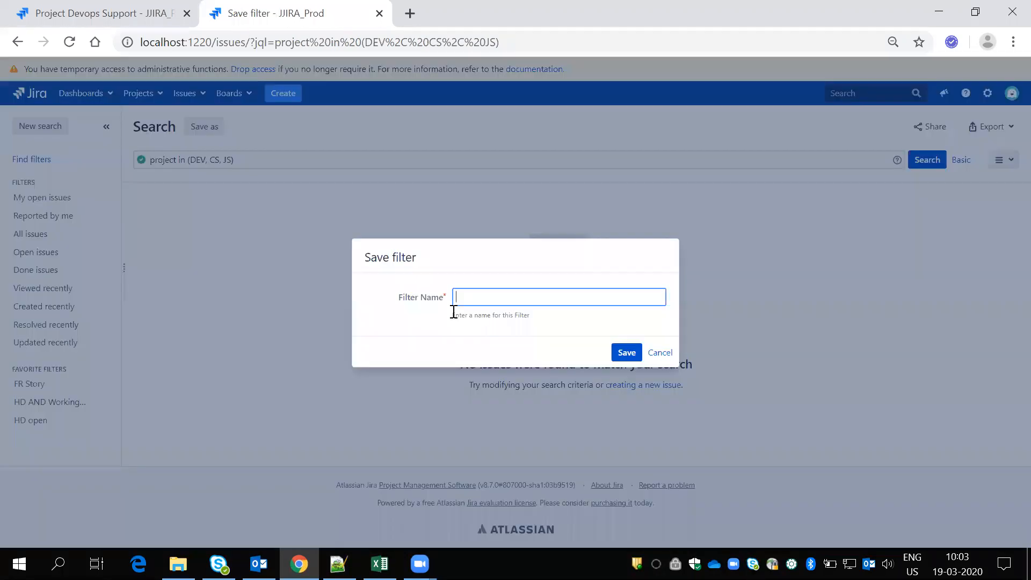
{"action": "type", "text": "Atlassian Support"}
{"action": "left_click", "coordinate": [627, 355]}
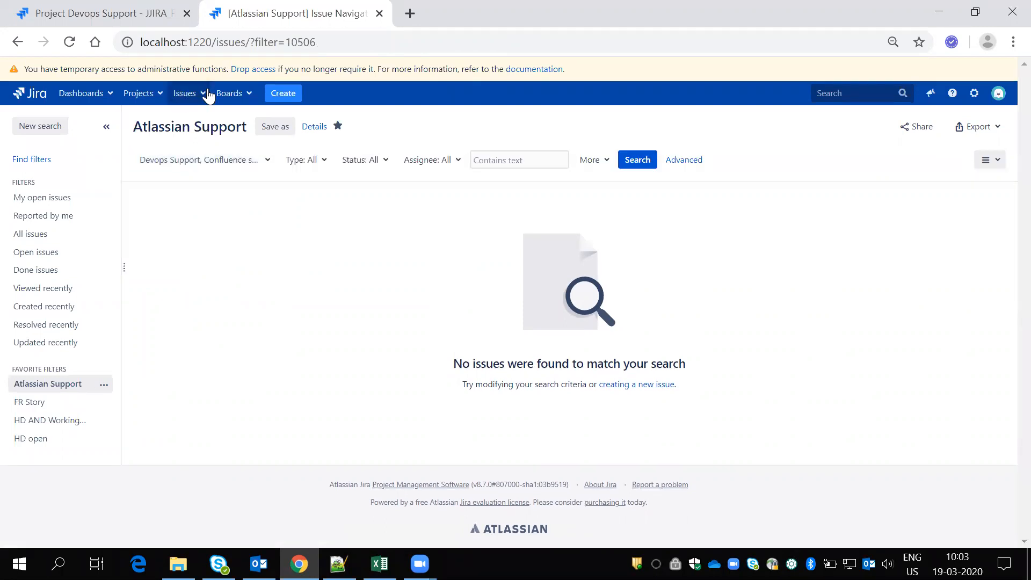
Start a new Kanban board from the list of all boards, based on an existing saved filter.
{"action": "key", "text": "ctrl+Tab"}
{"action": "left_click", "coordinate": [230, 93]}
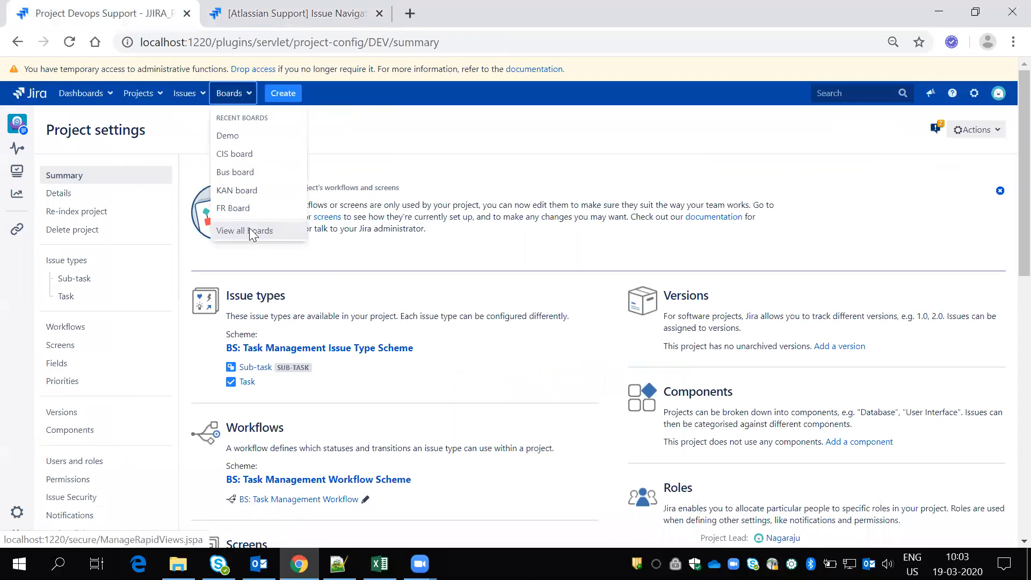
{"action": "left_click", "coordinate": [215, 153]}
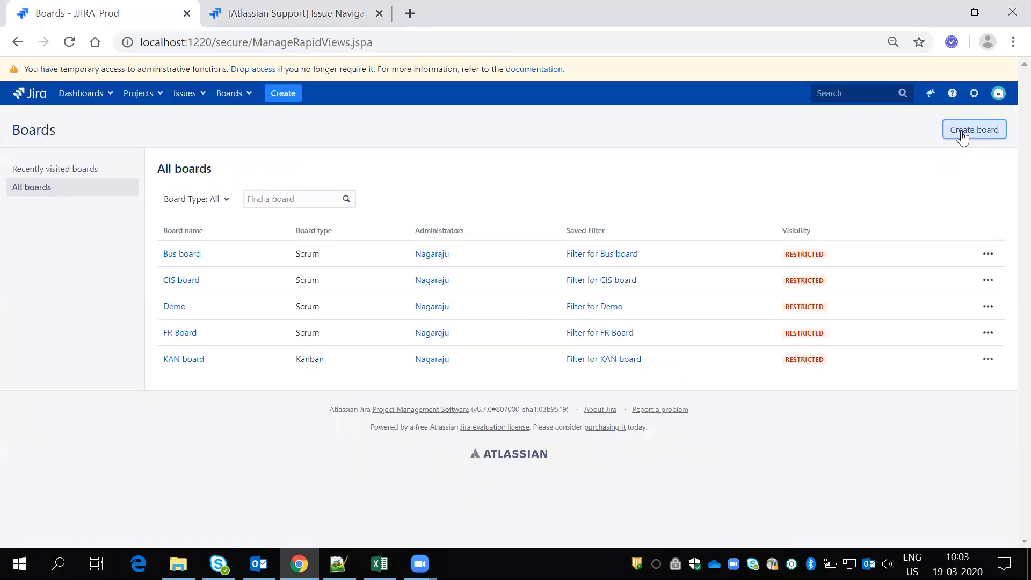
{"action": "left_click", "coordinate": [962, 135]}
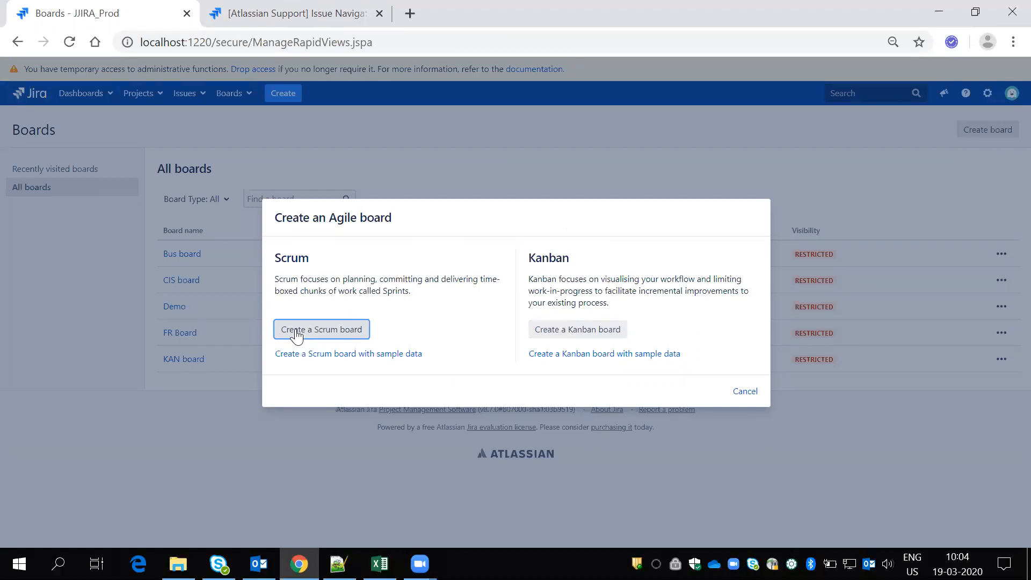
{"action": "left_click", "coordinate": [586, 331]}
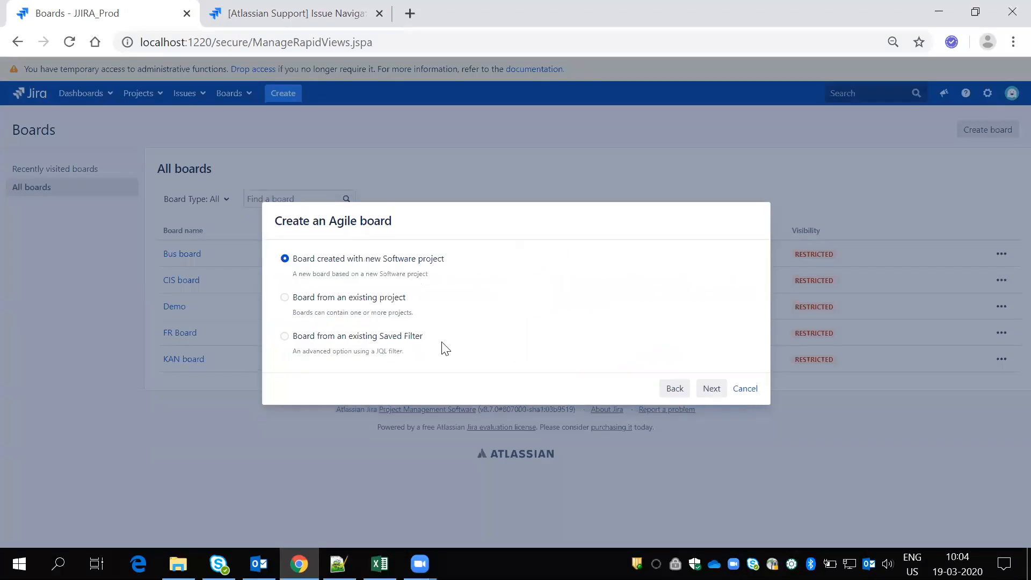
{"action": "left_click", "coordinate": [285, 337]}
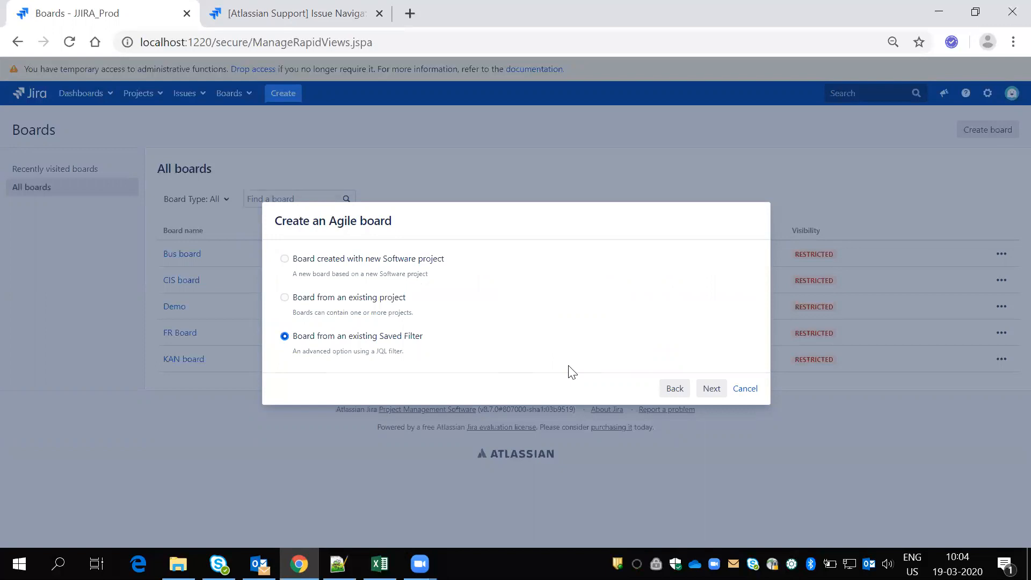
{"action": "left_click", "coordinate": [710, 390]}
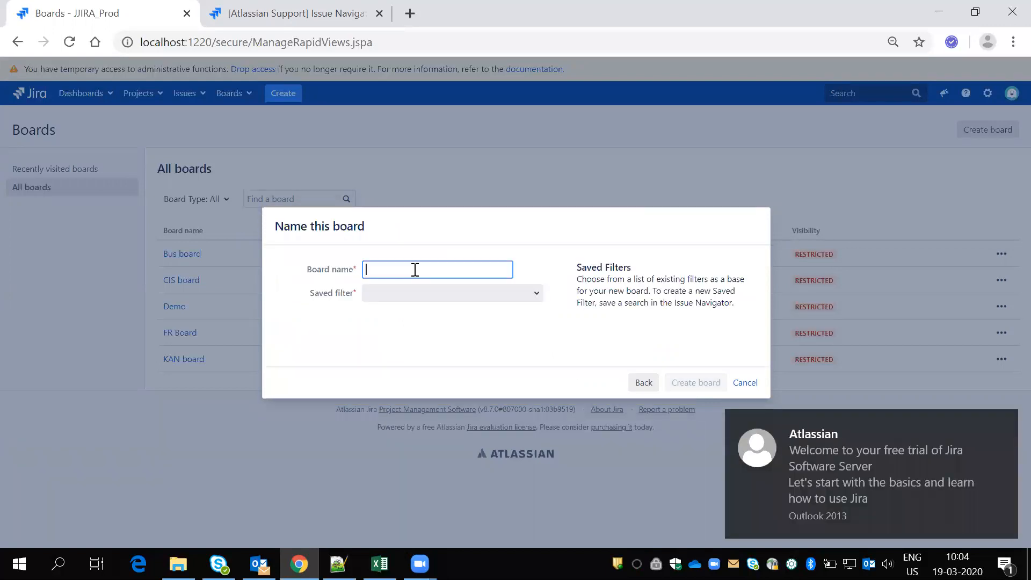
Name the Kanban board "Atlassian", choose the Atlassian Support filter as its source and create the board.
{"action": "type", "text": "Atlassian"}
{"action": "left_click", "coordinate": [533, 299]}
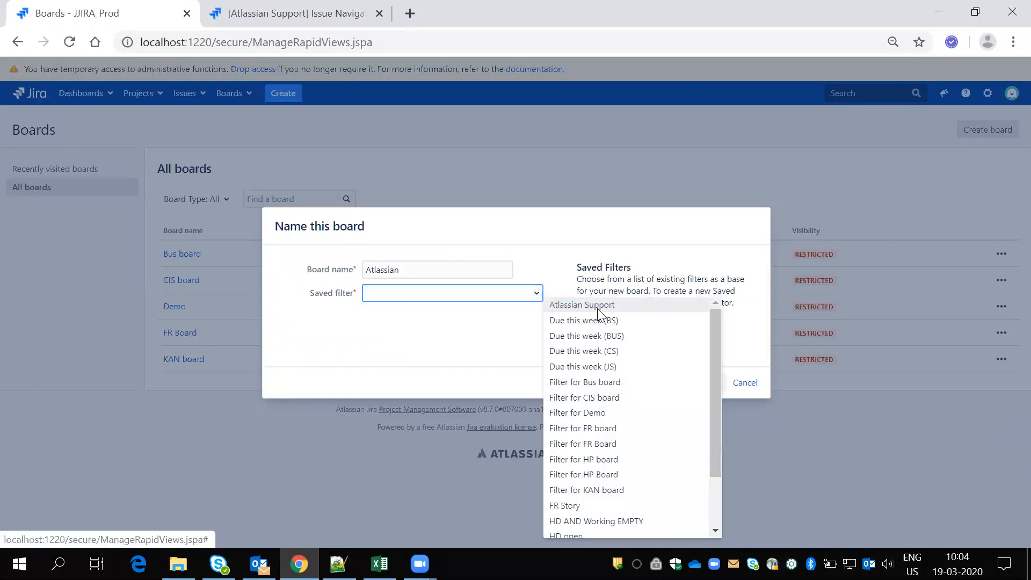
{"action": "key", "text": "Return"}
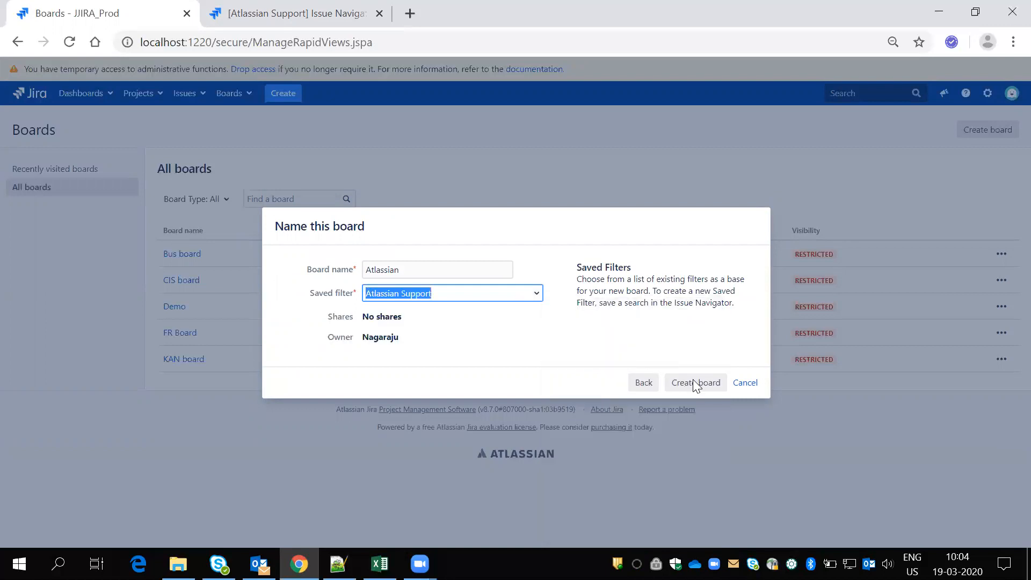
{"action": "left_click", "coordinate": [693, 382]}
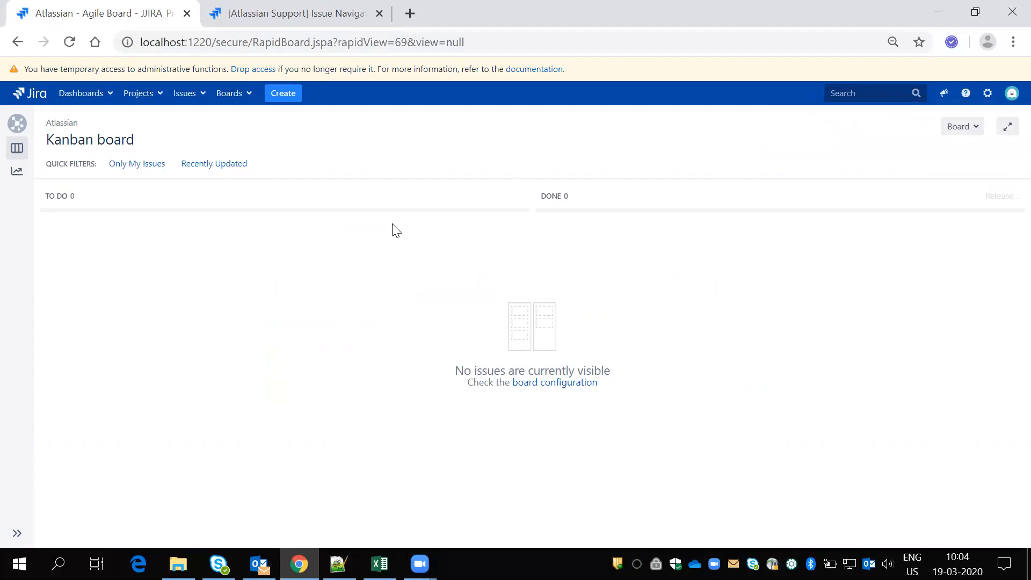
Return to the list of all boards and start a new Scrum board based on an existing saved filter.
{"action": "left_click", "coordinate": [203, 100]}
{"action": "left_click", "coordinate": [240, 99]}
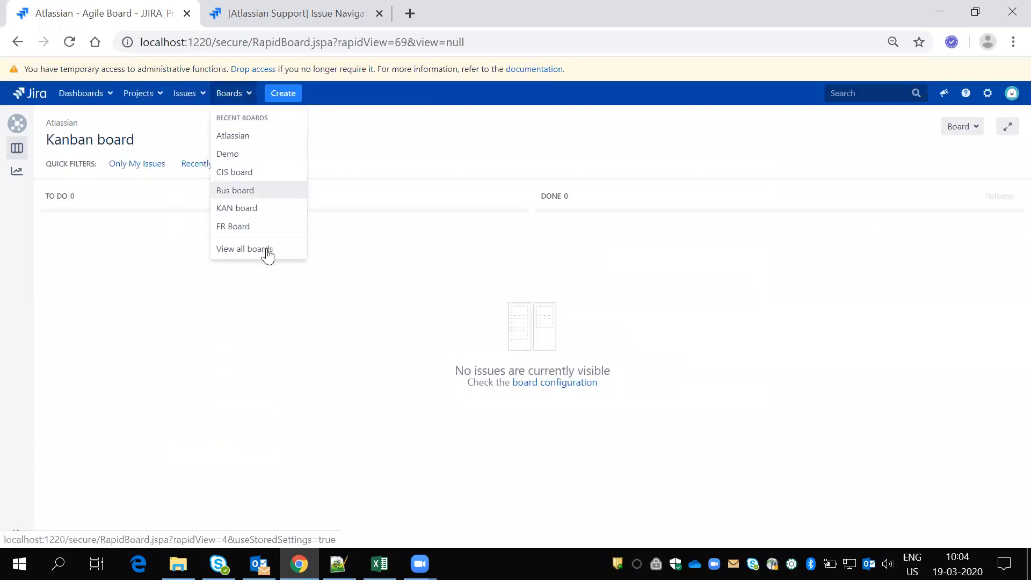
{"action": "left_click", "coordinate": [266, 252]}
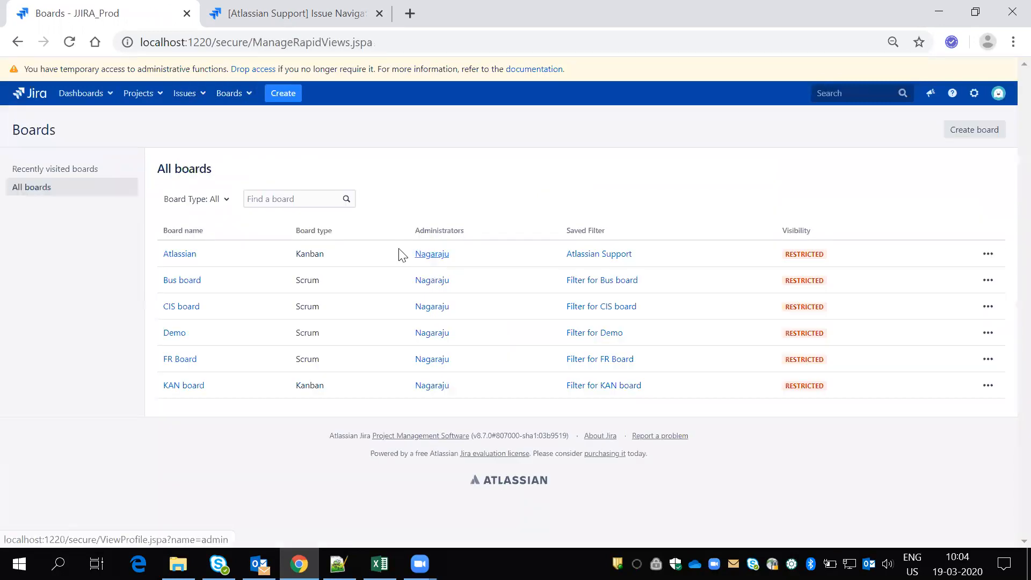
{"action": "left_click", "coordinate": [974, 129]}
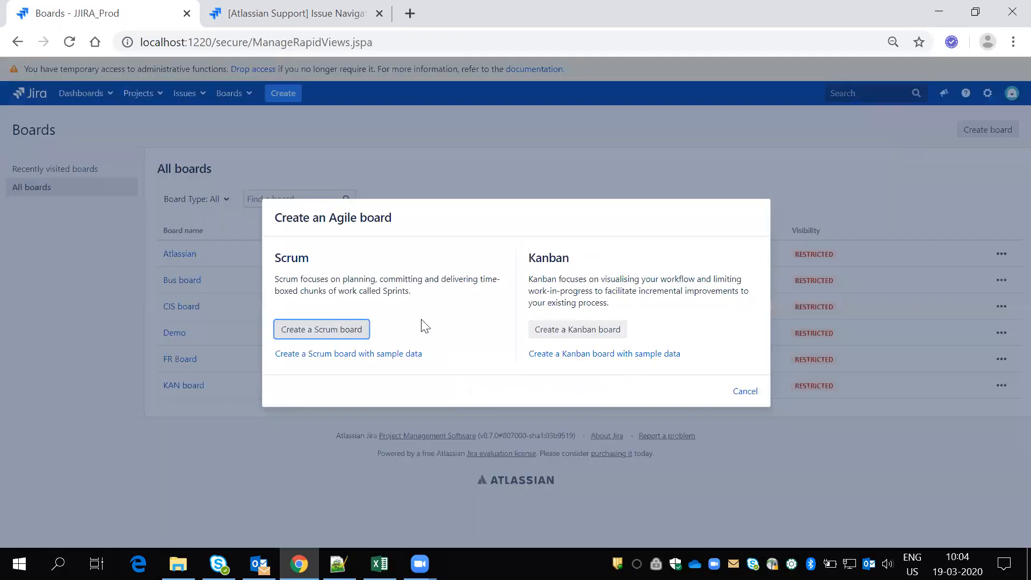
{"action": "left_click", "coordinate": [338, 330]}
{"action": "left_click", "coordinate": [346, 336]}
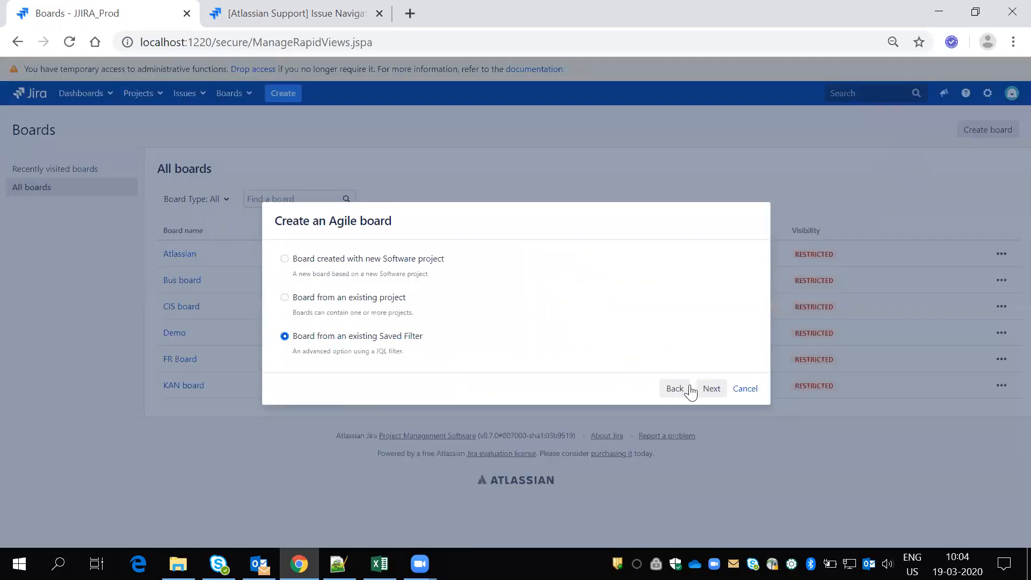
{"action": "left_click", "coordinate": [712, 388]}
Name the Scrum board "Atlssian Suppport", choose the Atlassian Support filter as its source and create the board.
{"action": "type", "text": "Atlssian Suppport"}
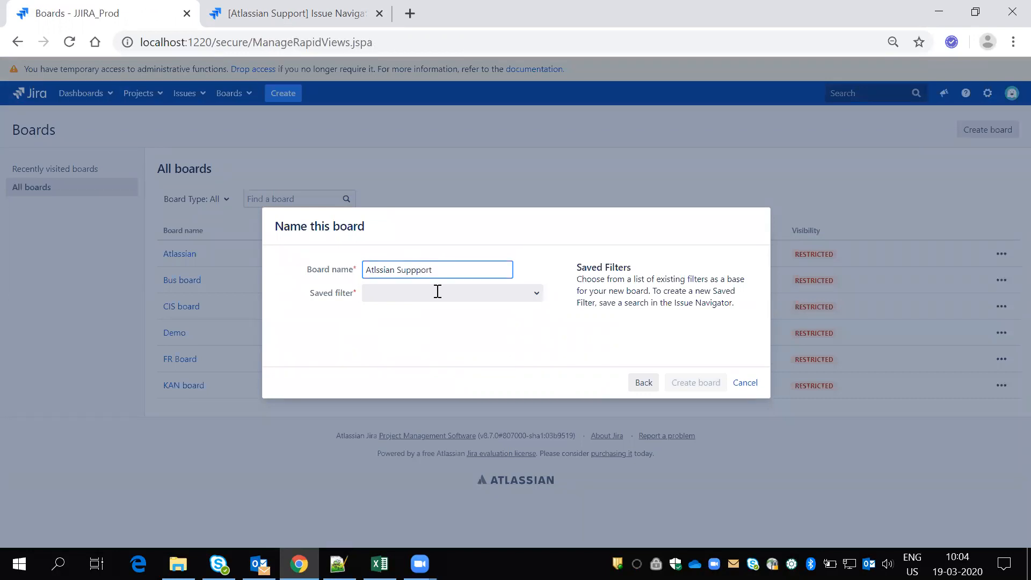
{"action": "left_click", "coordinate": [438, 291]}
{"action": "left_click", "coordinate": [578, 304]}
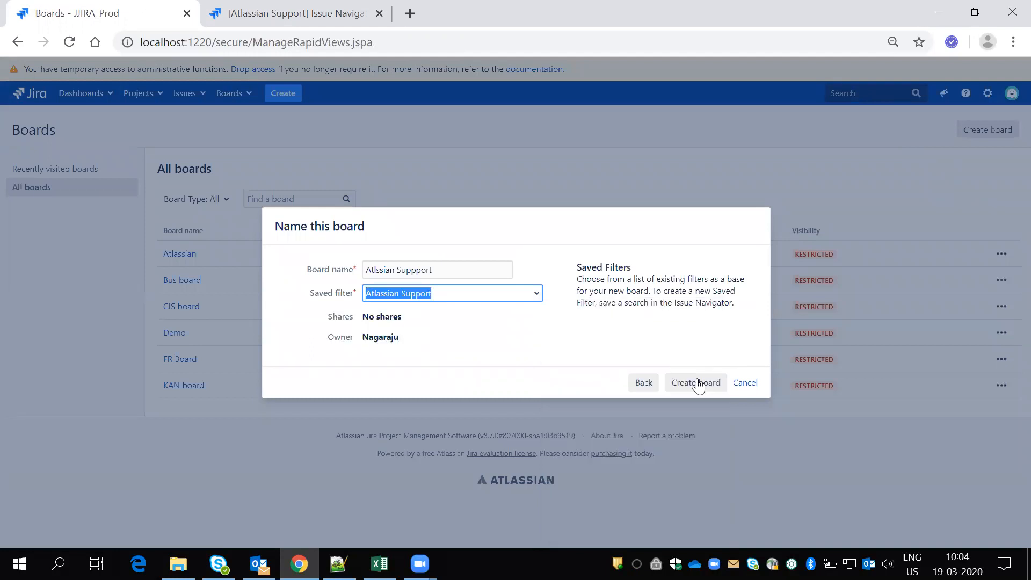
{"action": "left_click", "coordinate": [696, 383]}
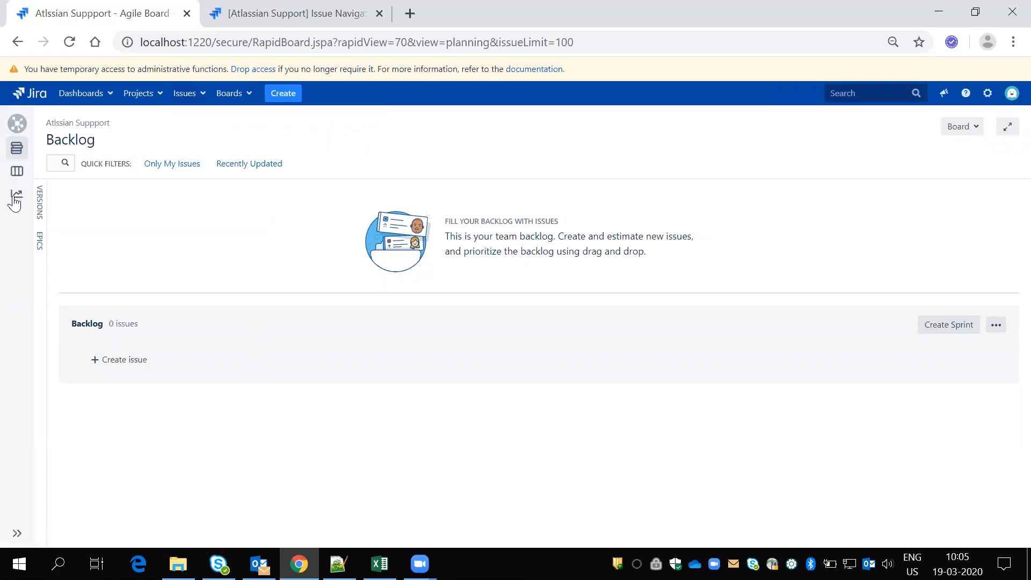
Open the Demo project in a separate browser tab and compare its board navigation with that of the new Scrum board.
{"action": "left_click", "coordinate": [140, 94]}
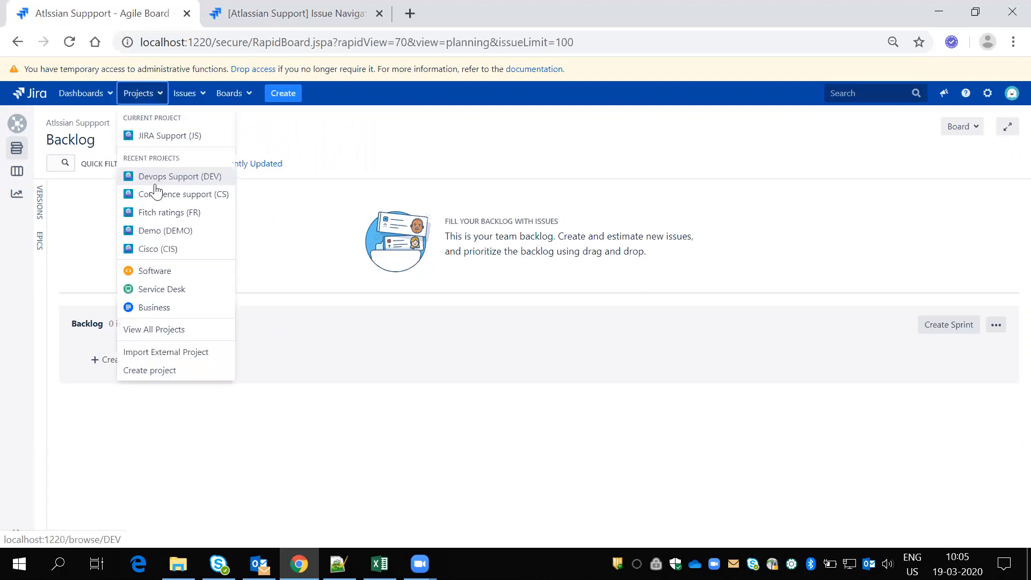
{"action": "right_click", "coordinate": [166, 235]}
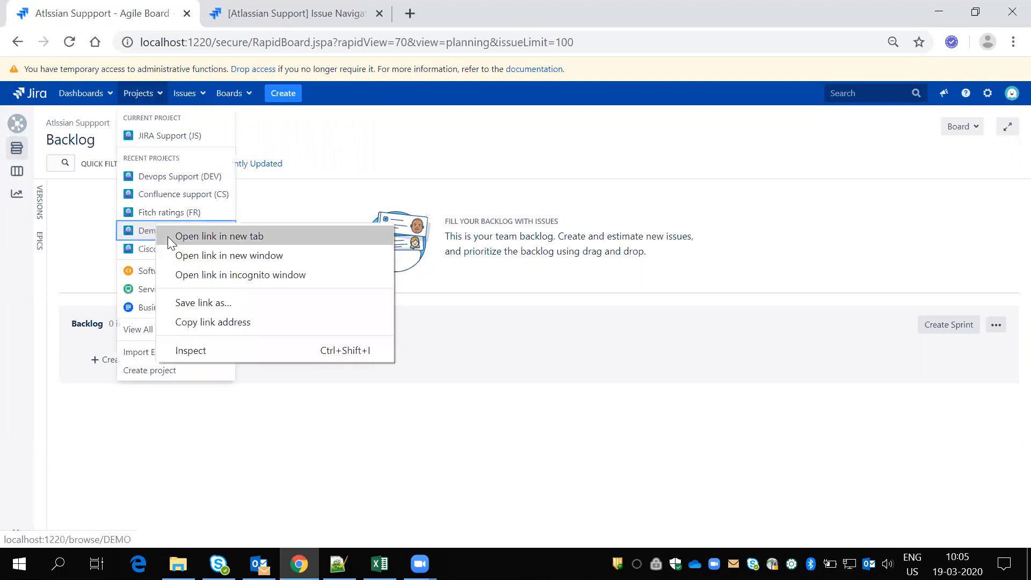
{"action": "left_click", "coordinate": [167, 236]}
{"action": "left_click", "coordinate": [354, 8]}
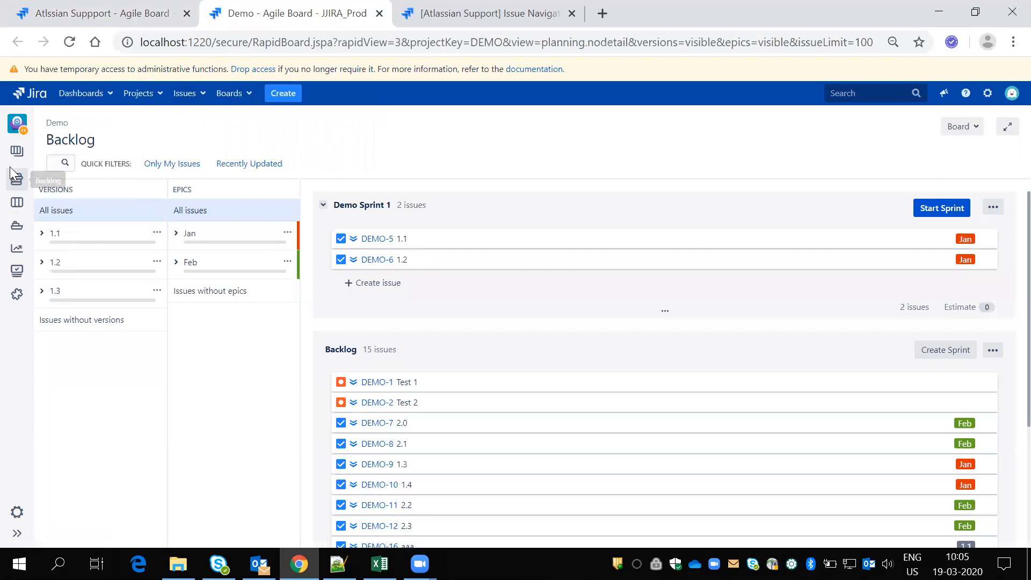
{"action": "left_click", "coordinate": [82, 21]}
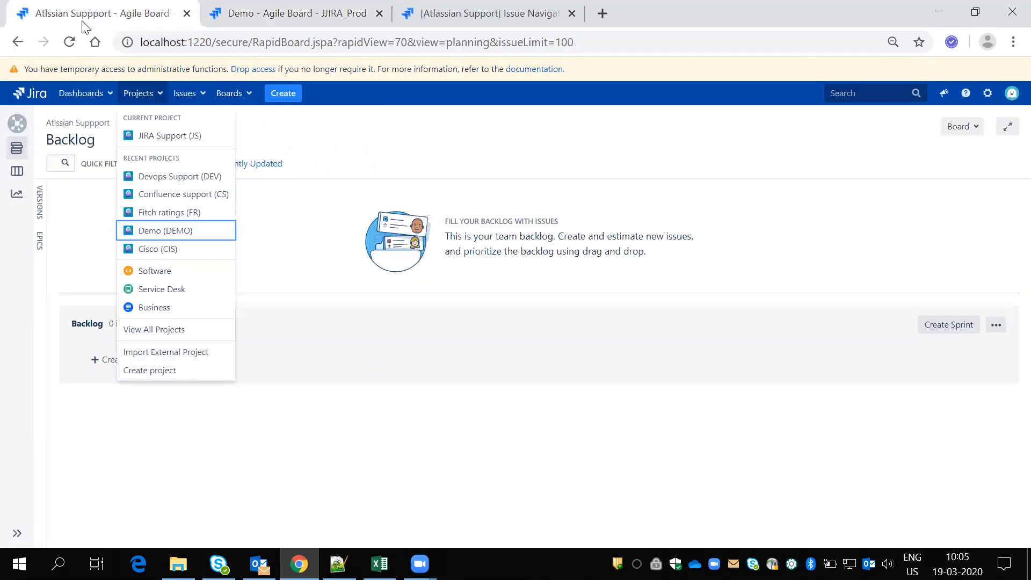
{"action": "left_click", "coordinate": [85, 465]}
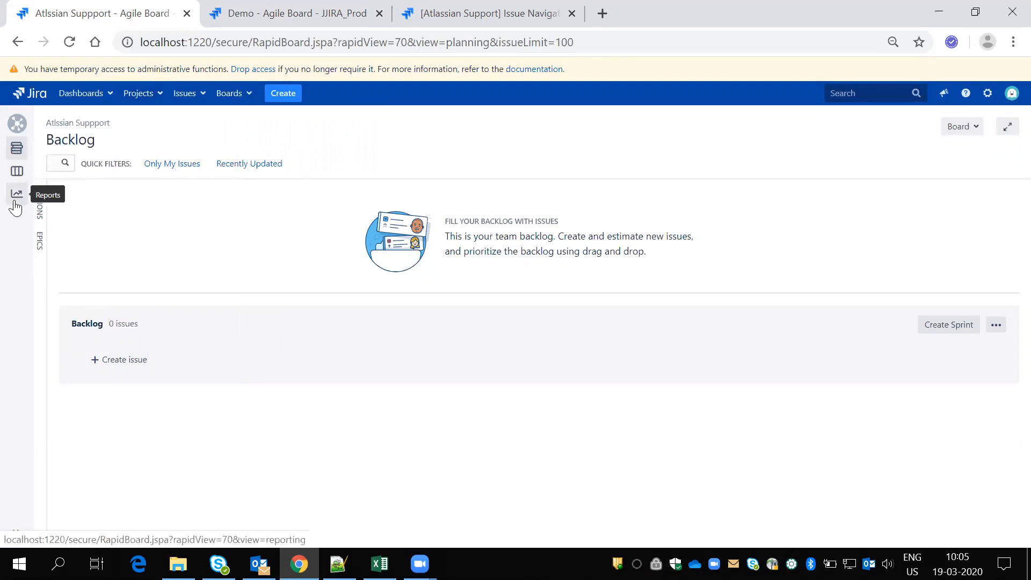
{"action": "key", "text": "ctrl+Tab"}
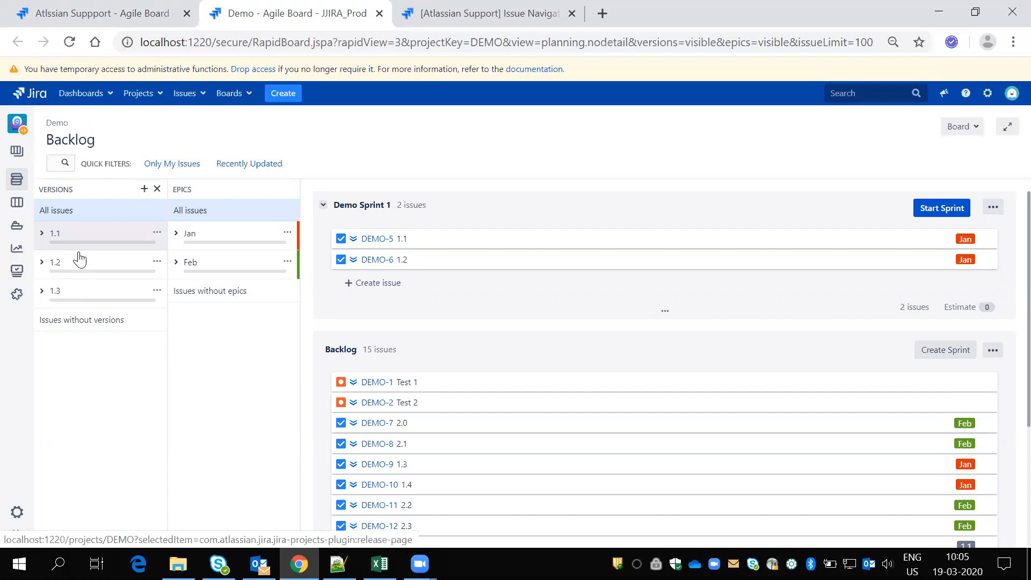
Close the Demo and issue navigator tabs and open the Scrum board's configuration in a separate browser tab.
{"action": "left_click", "coordinate": [122, 11]}
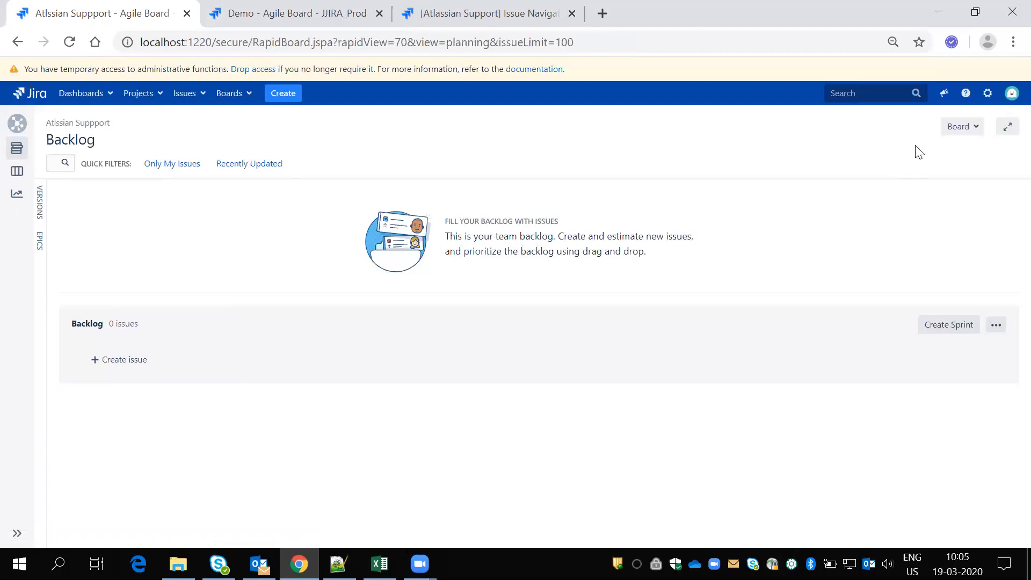
{"action": "left_click", "coordinate": [379, 13]}
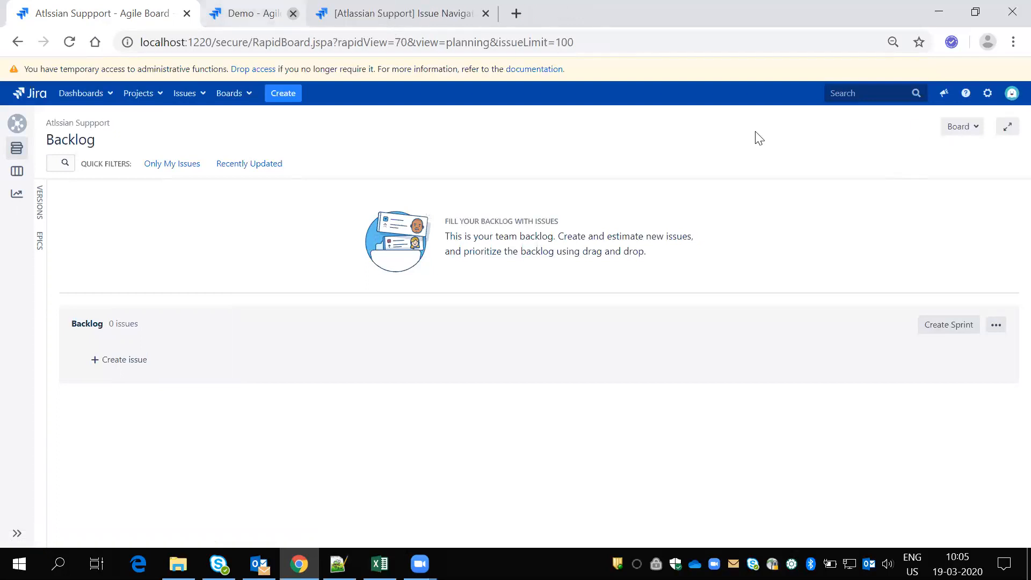
{"action": "left_click", "coordinate": [962, 127]}
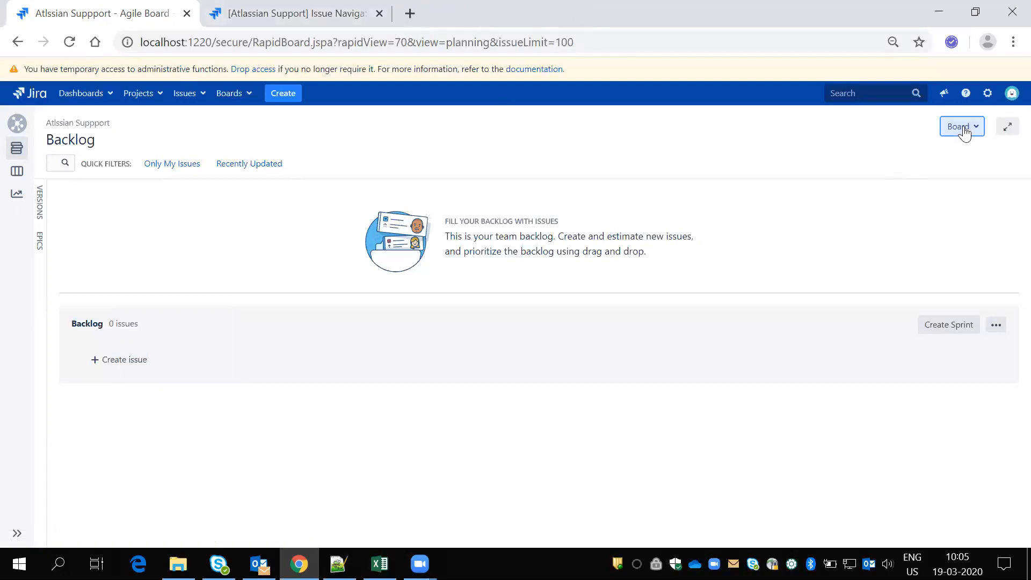
{"action": "right_click", "coordinate": [921, 142]}
{"action": "left_click", "coordinate": [893, 154]}
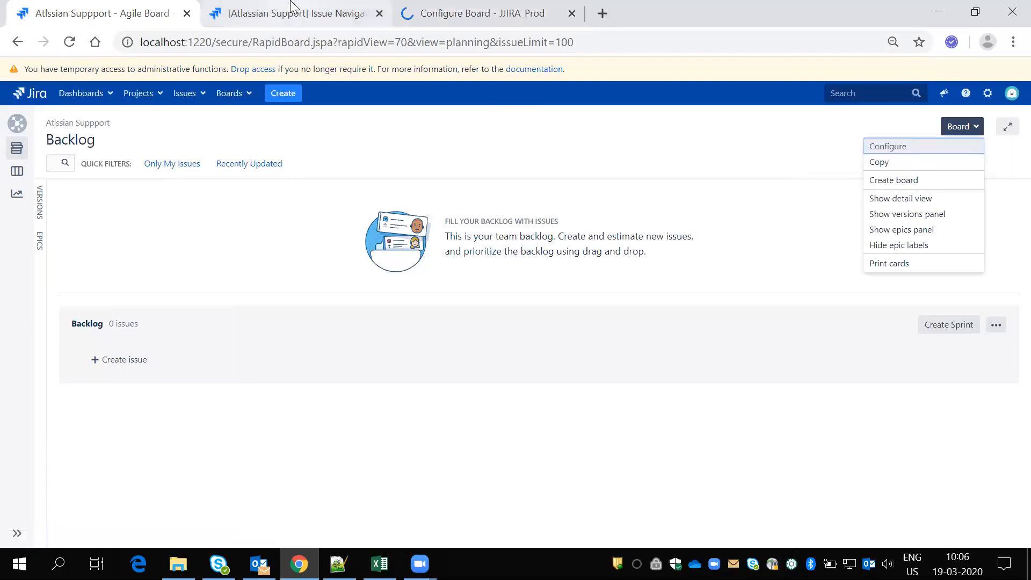
{"action": "left_click", "coordinate": [379, 14]}
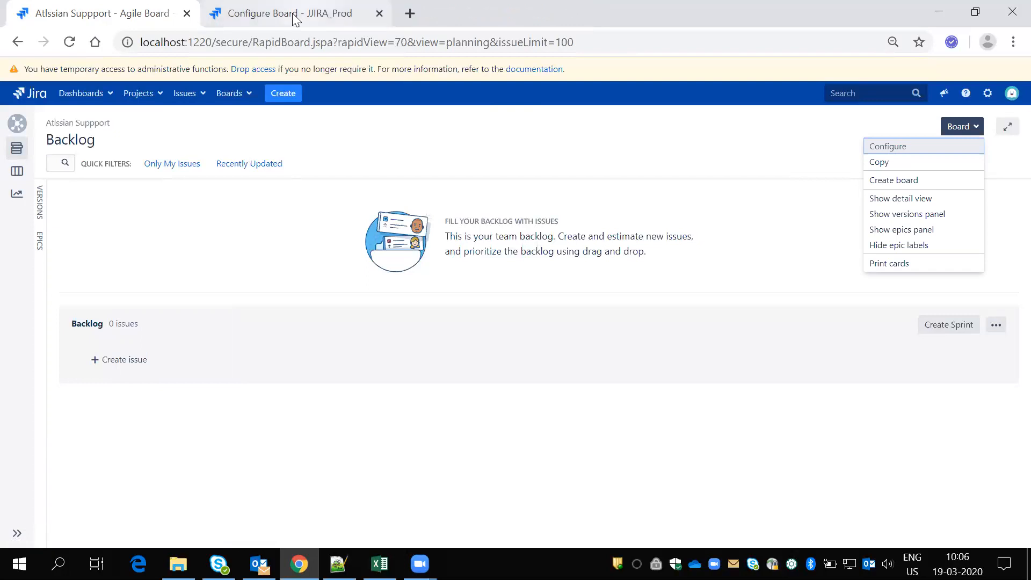
{"action": "left_click", "coordinate": [281, 20]}
Add Rank ordering to the board's filter query and confirm the filter update.
{"action": "scroll", "coordinate": [520, 346], "scroll_direction": "down", "scroll_amount": 3}
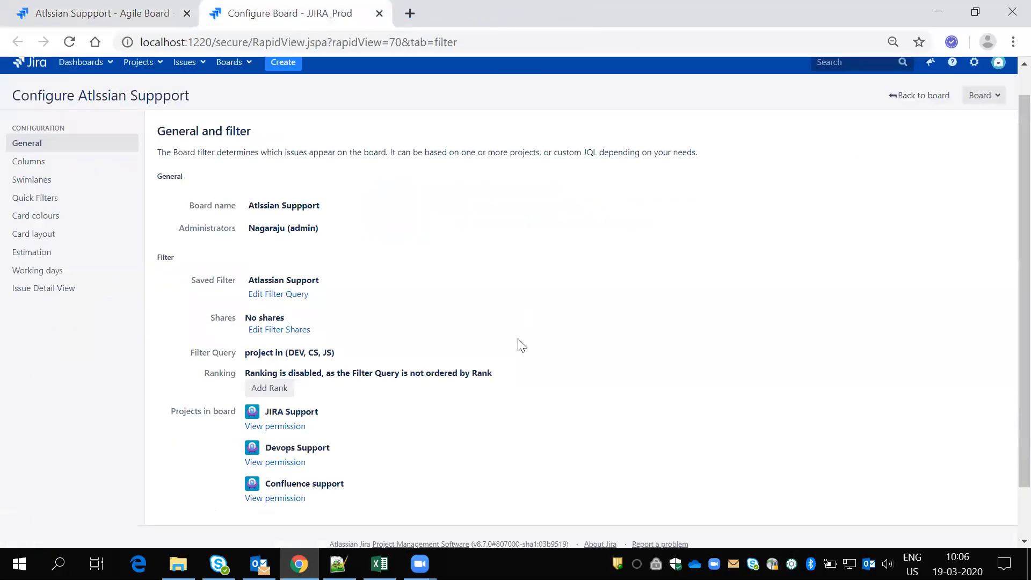
{"action": "left_click", "coordinate": [277, 339]}
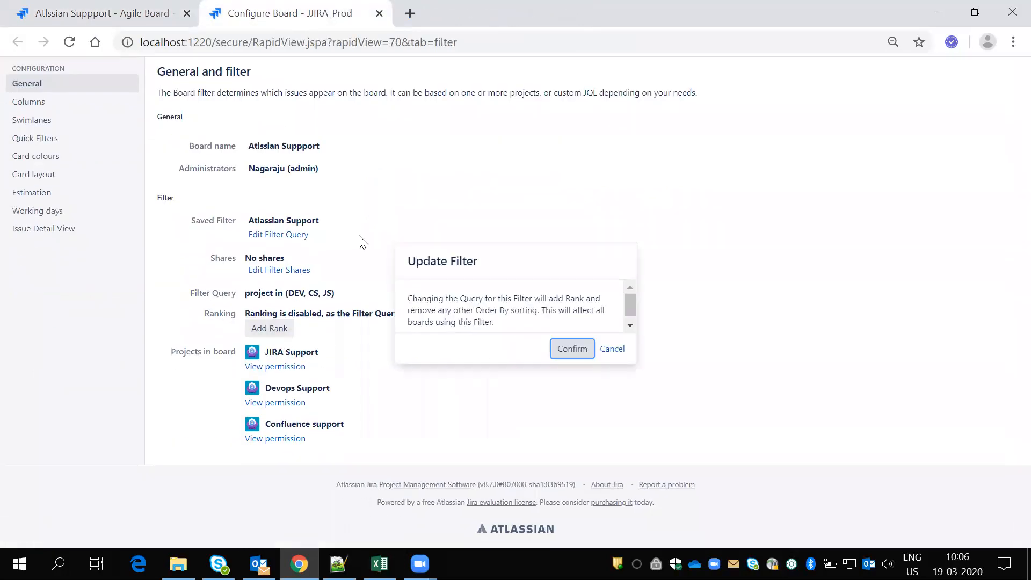
{"action": "left_click", "coordinate": [573, 349]}
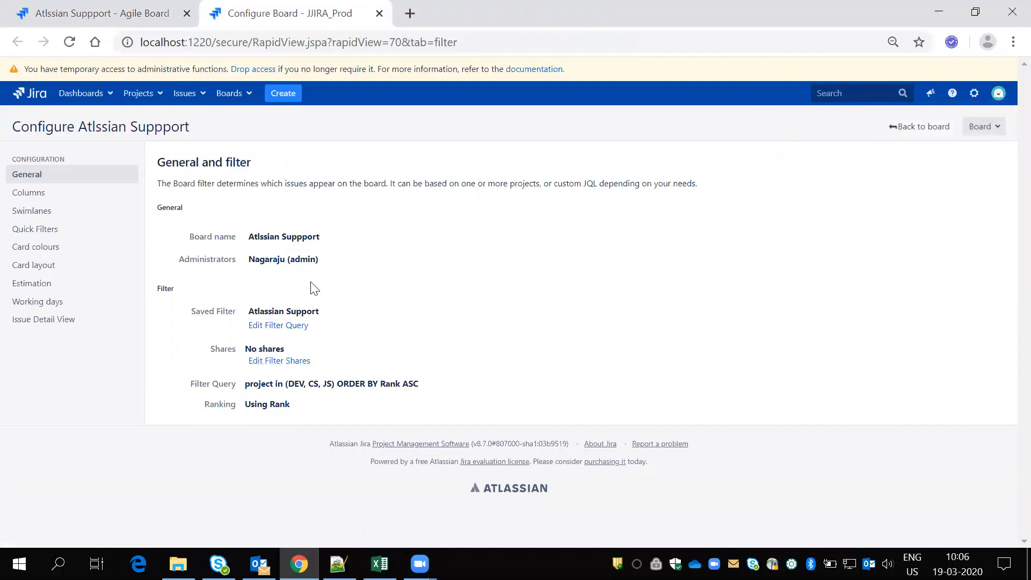
Return to the Scrum board's backlog and create a task with the summary "JIRA" in the JIRA Support project.
{"action": "left_click", "coordinate": [139, 7]}
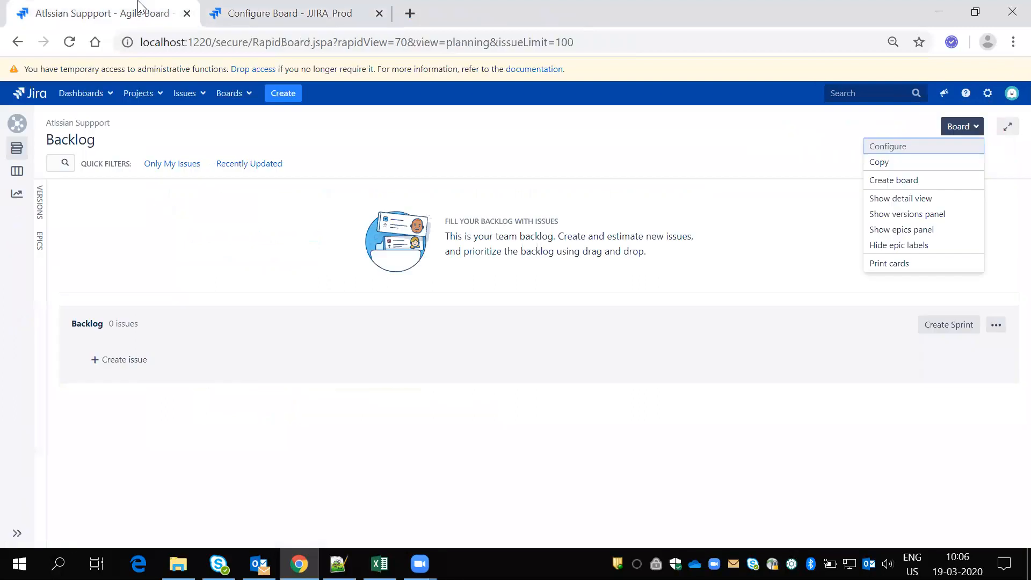
{"action": "left_click", "coordinate": [552, 170]}
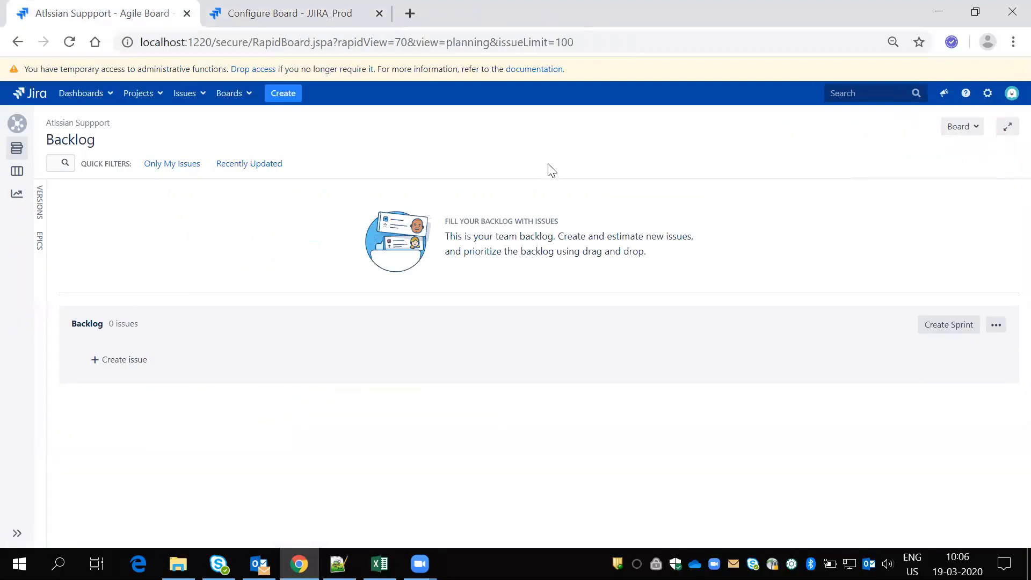
{"action": "left_click", "coordinate": [283, 94]}
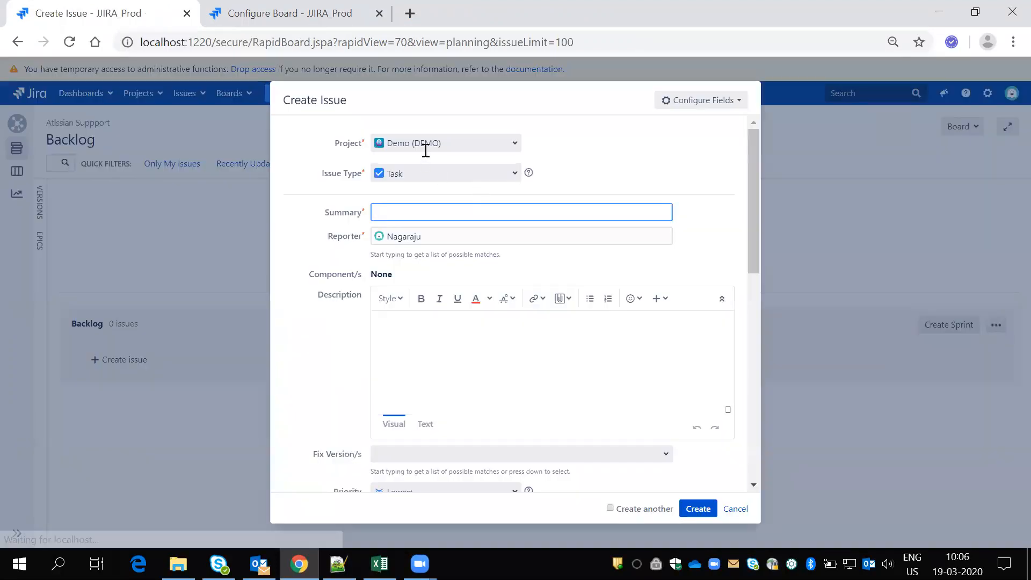
{"action": "left_click", "coordinate": [438, 144]}
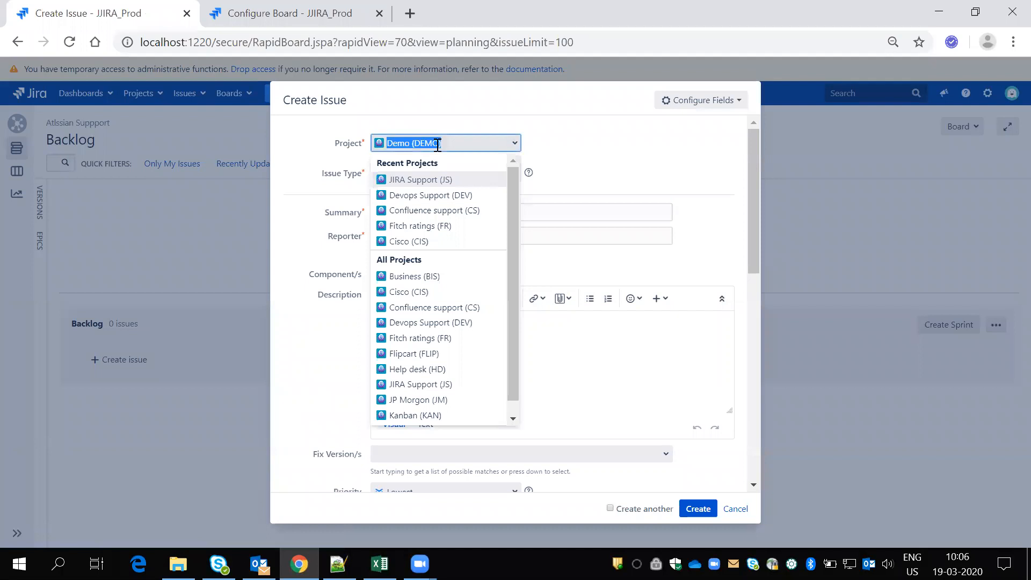
{"action": "left_click", "coordinate": [430, 178]}
{"action": "type", "text": "JIRA"}
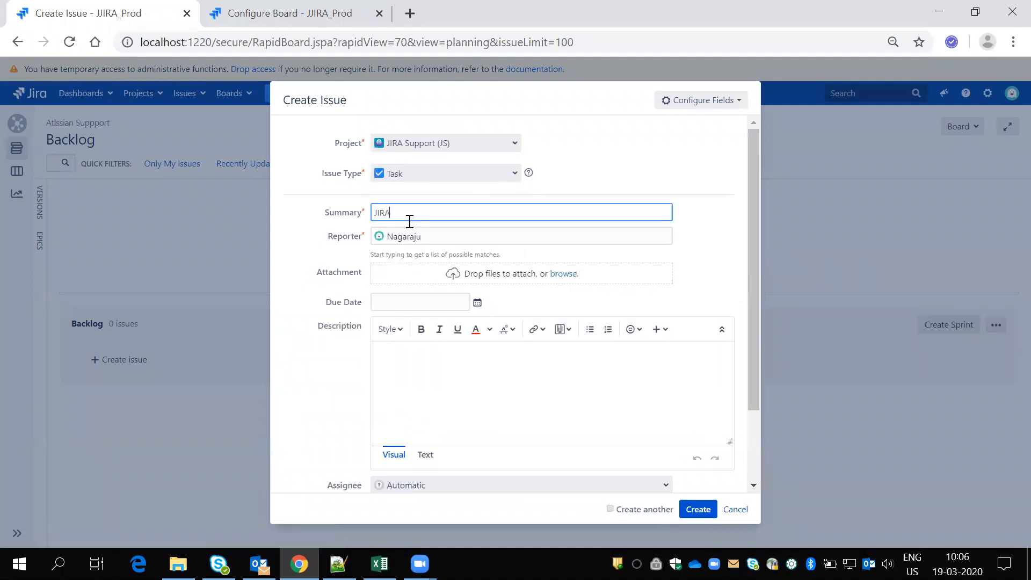
{"action": "left_click", "coordinate": [697, 509]}
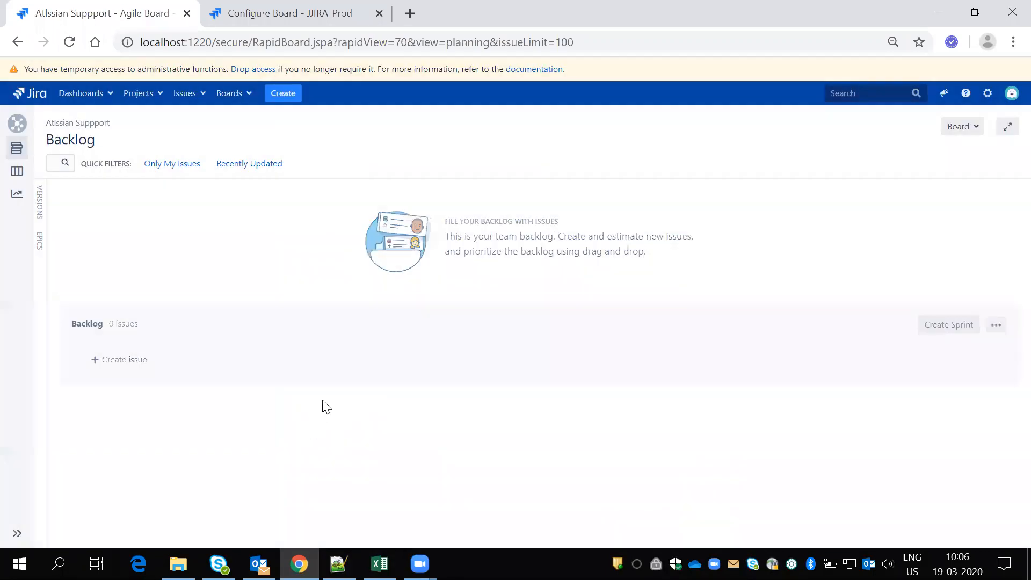
Create a task with the summary "Confluence" in the Confluence support project.
{"action": "left_click", "coordinate": [288, 93]}
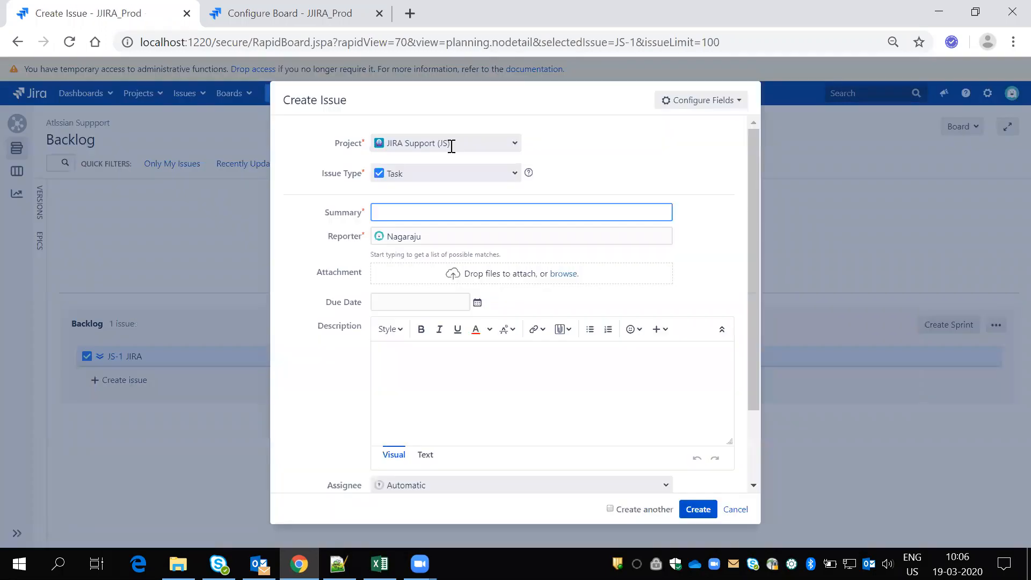
{"action": "left_click", "coordinate": [451, 143]}
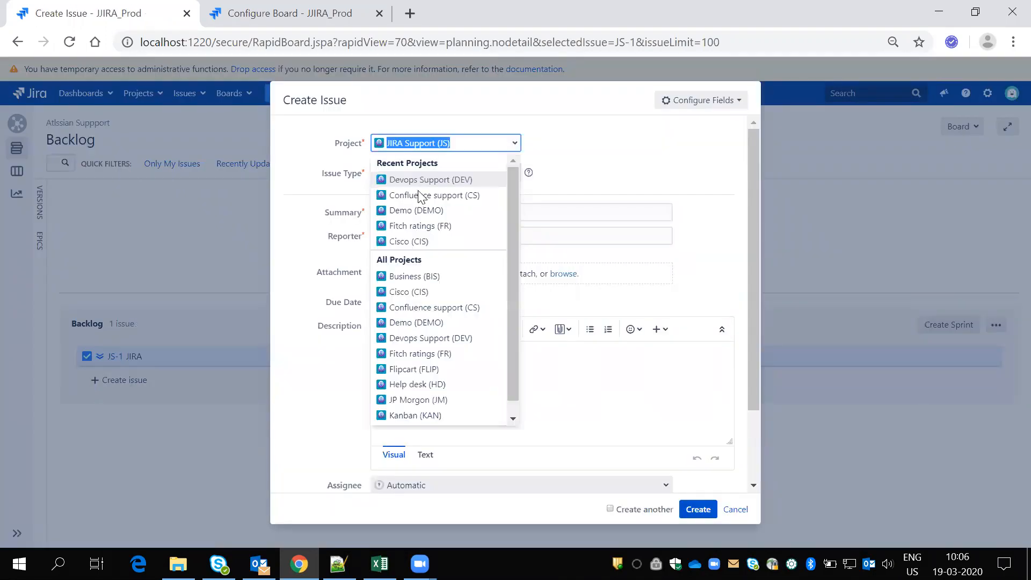
{"action": "left_click", "coordinate": [419, 195]}
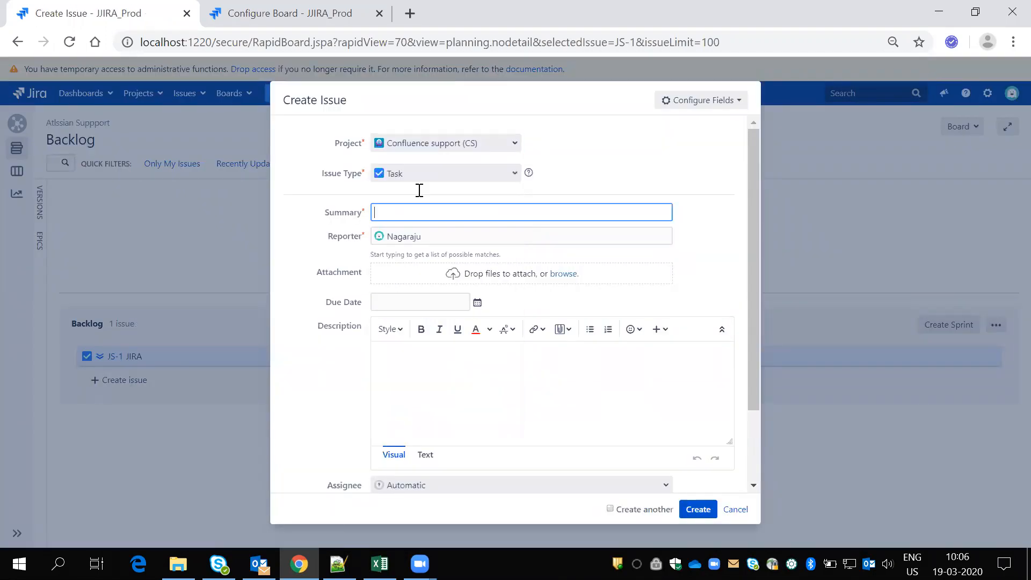
{"action": "type", "text": "Confluence"}
{"action": "left_click", "coordinate": [699, 510]}
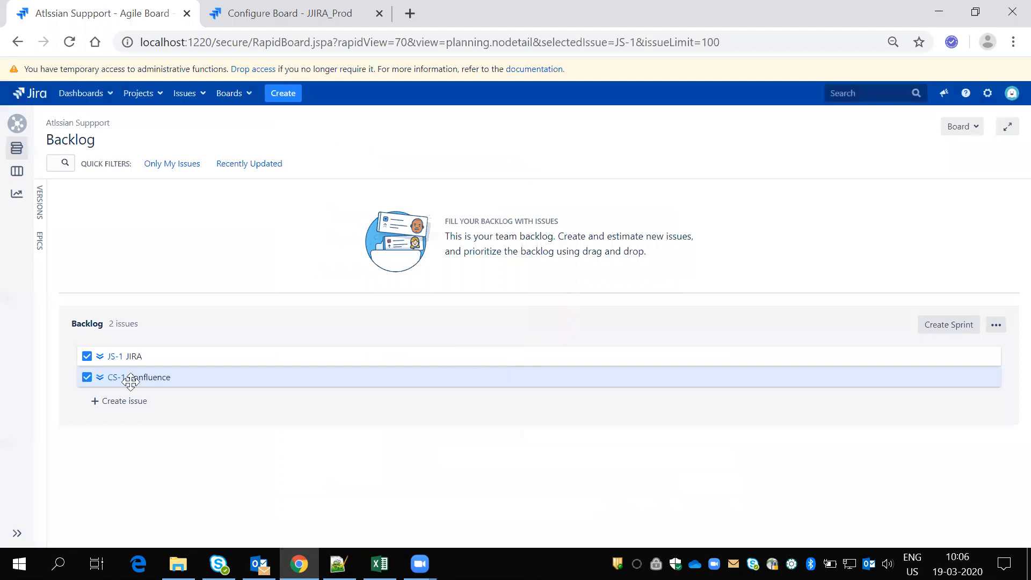
Create another task in the Confluence support project with the summary "Devops".
{"action": "left_click", "coordinate": [281, 104]}
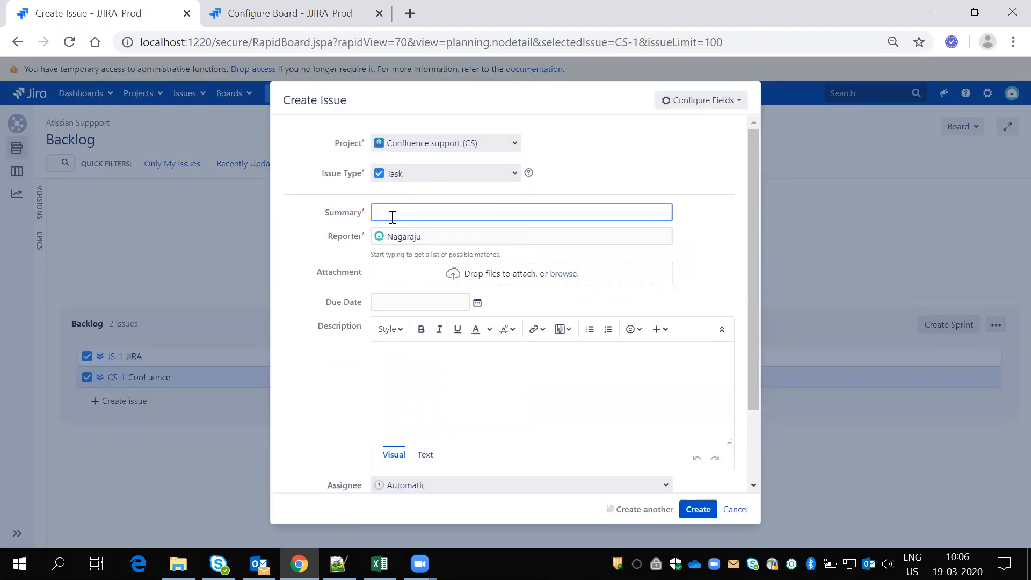
{"action": "type", "text": "Devops"}
{"action": "left_click", "coordinate": [699, 510]}
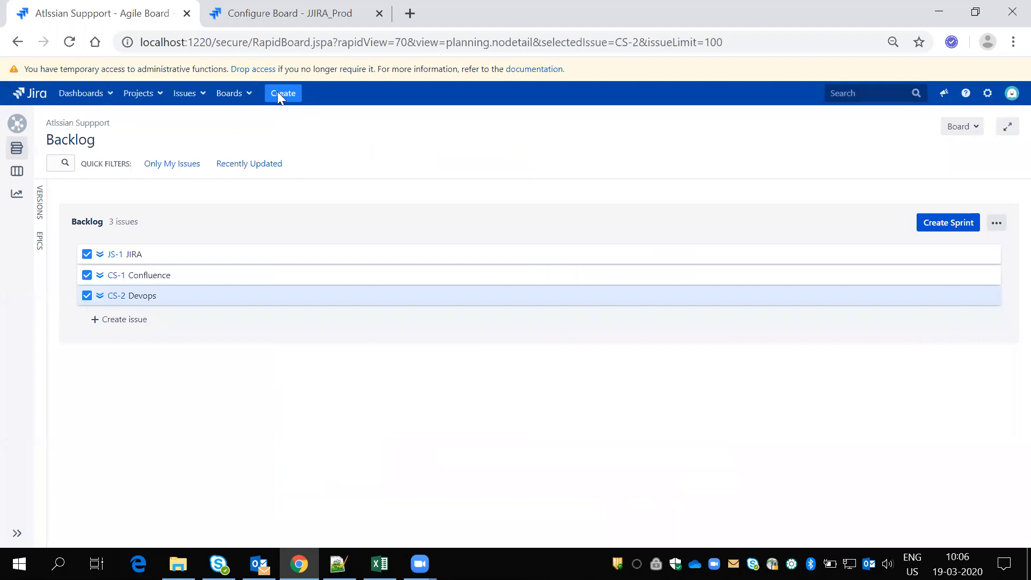
Create a task with the summary "Devops" in the Devops Support project.
{"action": "left_click", "coordinate": [278, 92]}
{"action": "left_click", "coordinate": [435, 143]}
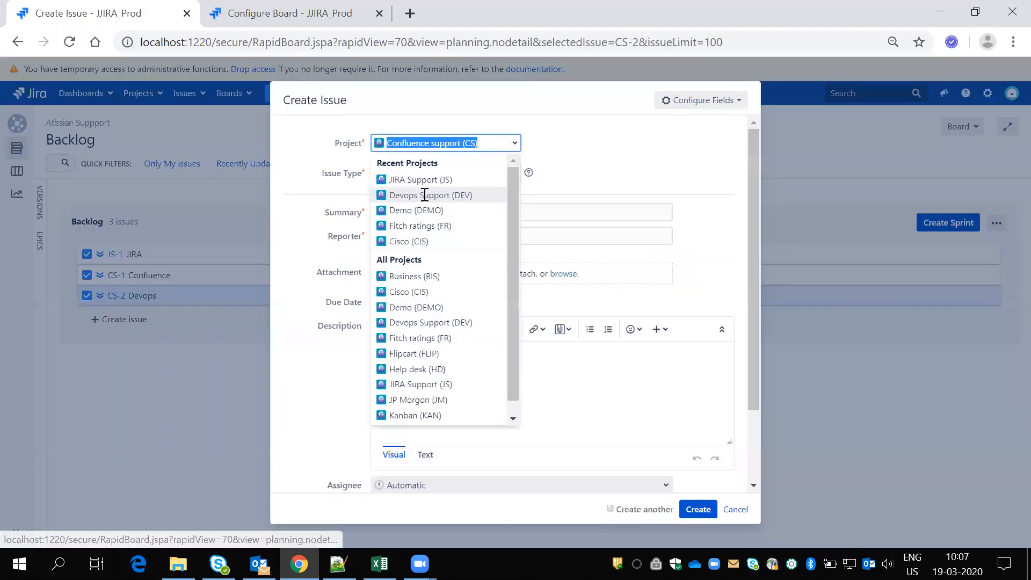
{"action": "left_click", "coordinate": [417, 213]}
{"action": "type", "text": "D"}
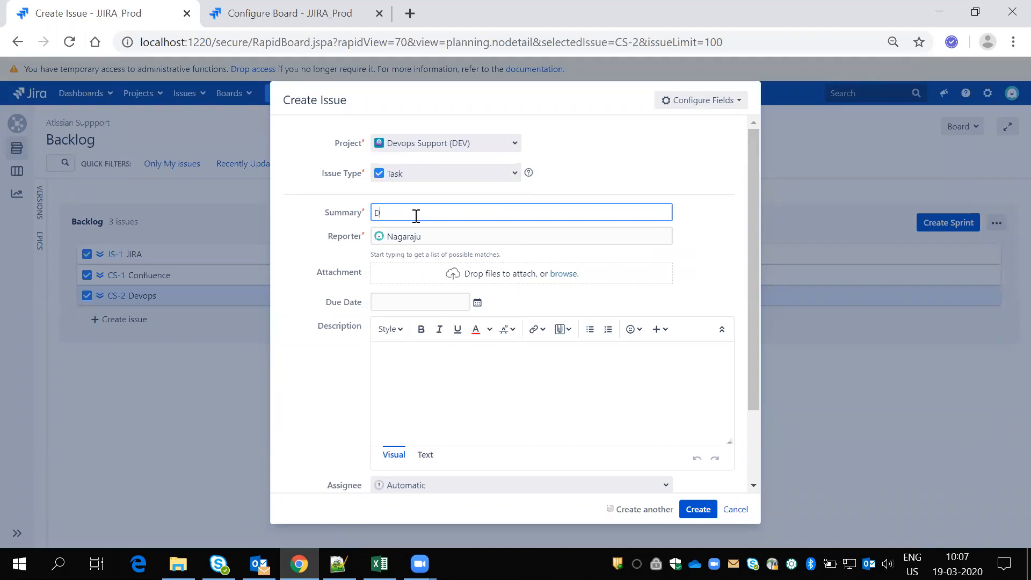
{"action": "type", "text": "evops"}
{"action": "left_click", "coordinate": [698, 510]}
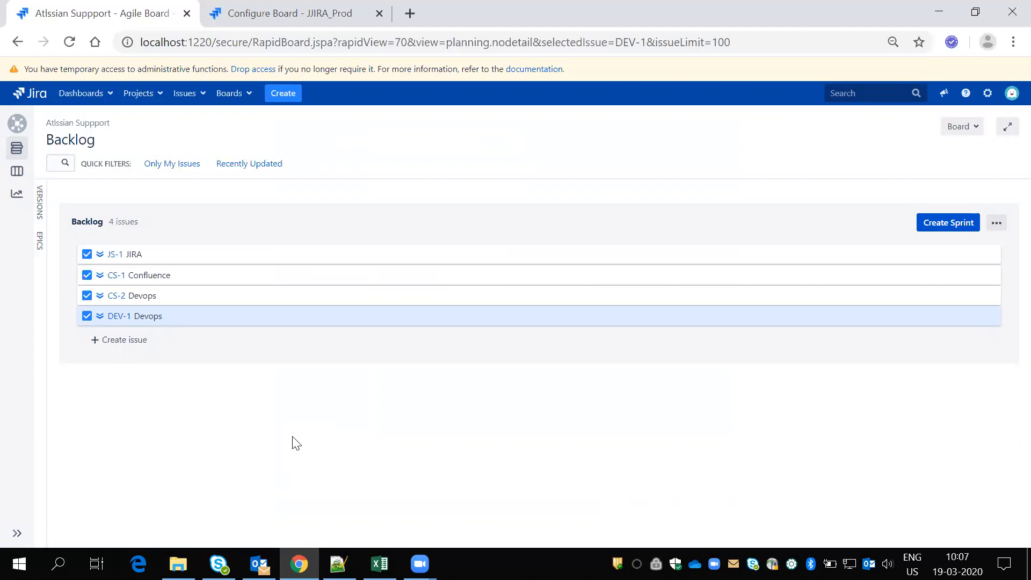
Create a sprint from the backlog and move JS-1, CS-1, CS-2 and DEV-1 into it.
{"action": "left_click", "coordinate": [946, 226]}
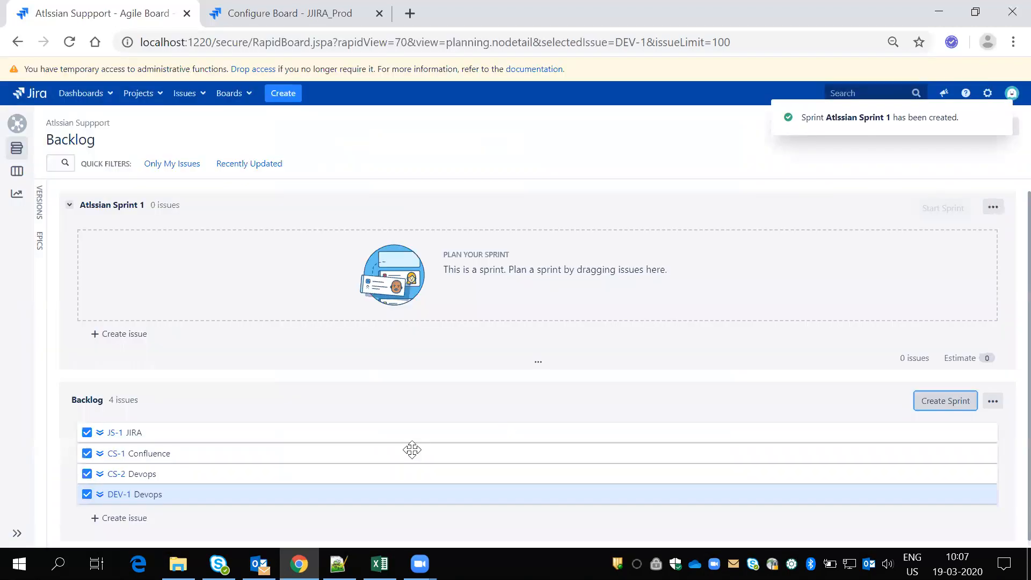
{"action": "left_click_drag", "start_coordinate": [308, 430], "coordinate": [315, 303]}
{"action": "left_click_drag", "start_coordinate": [277, 363], "coordinate": [279, 258]}
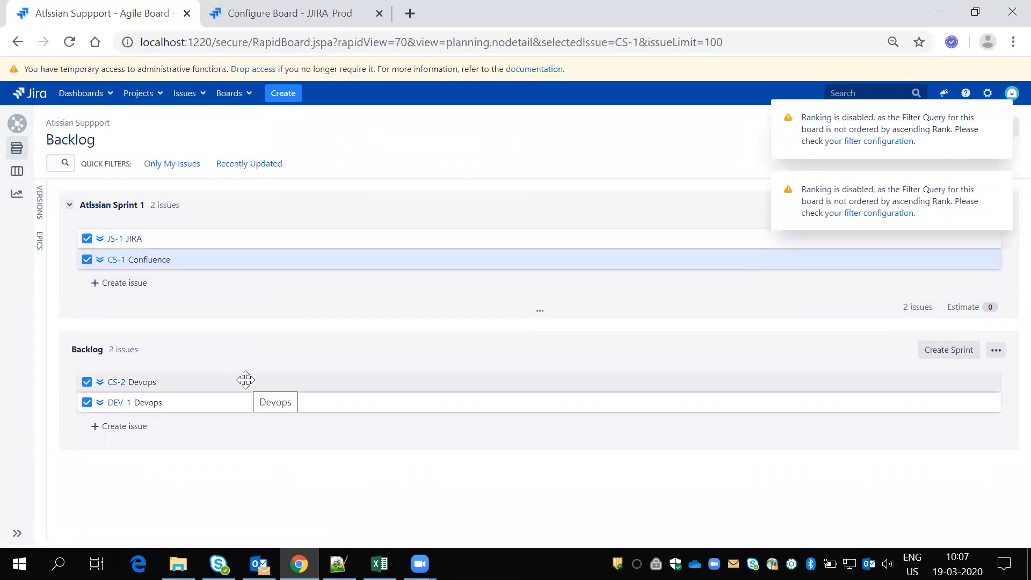
{"action": "left_click_drag", "start_coordinate": [239, 384], "coordinate": [212, 279]}
{"action": "left_click_drag", "start_coordinate": [213, 412], "coordinate": [212, 256]}
Dismiss the ranking warning and start the new sprint.
{"action": "left_click", "coordinate": [993, 190]}
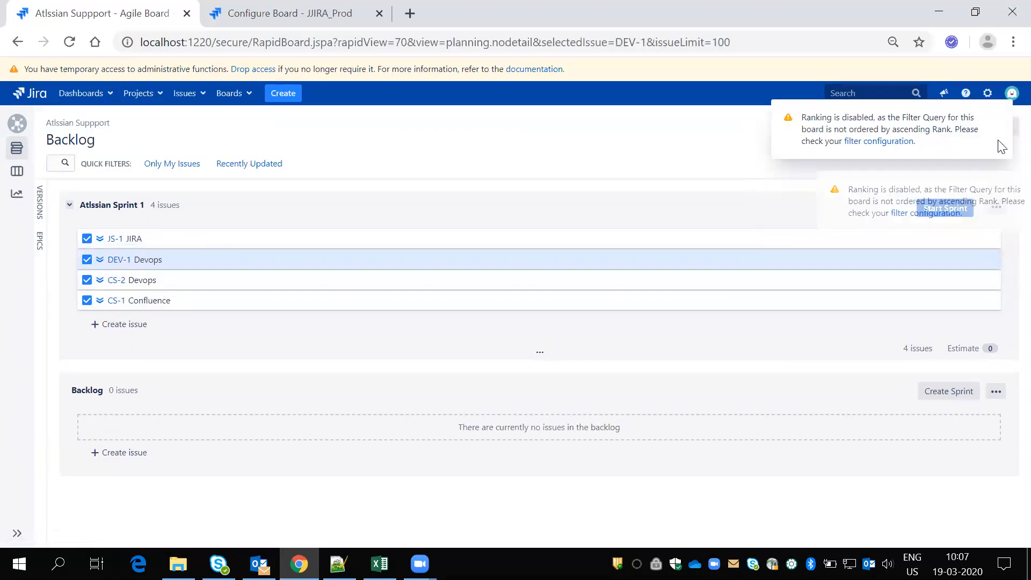
{"action": "left_click", "coordinate": [938, 208]}
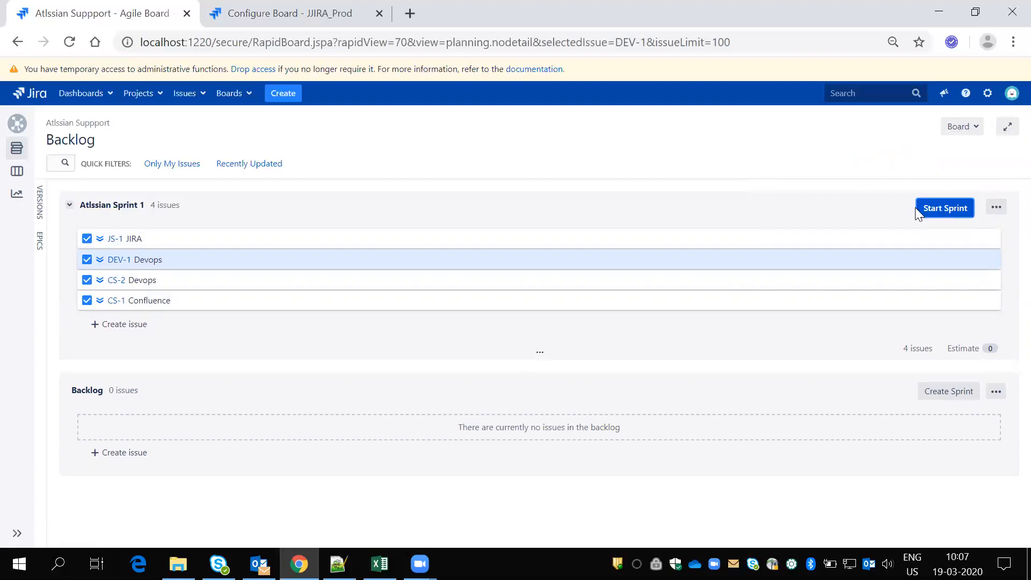
{"action": "left_click", "coordinate": [635, 339]}
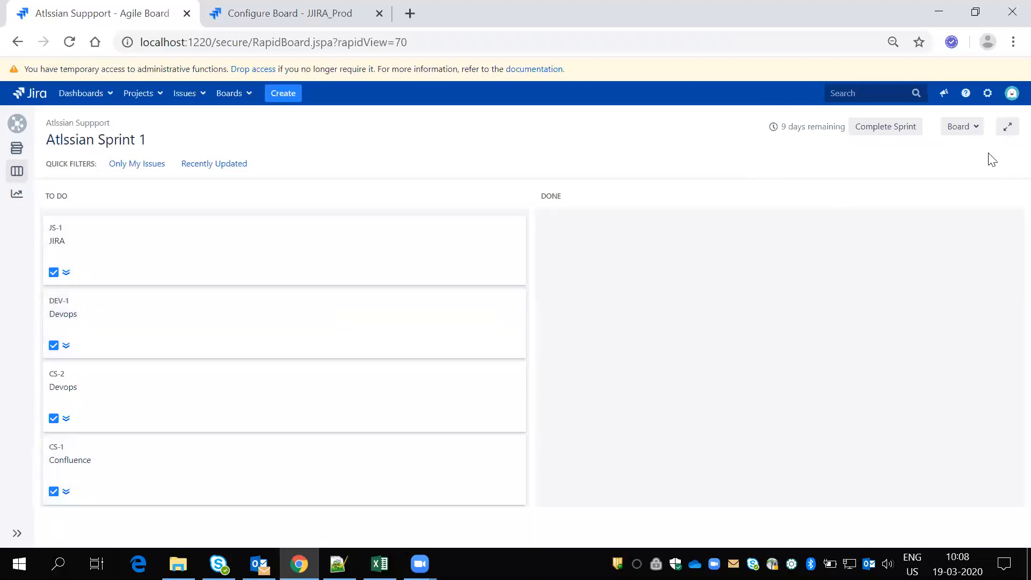
Base the Scrum board's swimlanes on Projects and return to the active sprint board.
{"action": "left_click", "coordinate": [955, 135]}
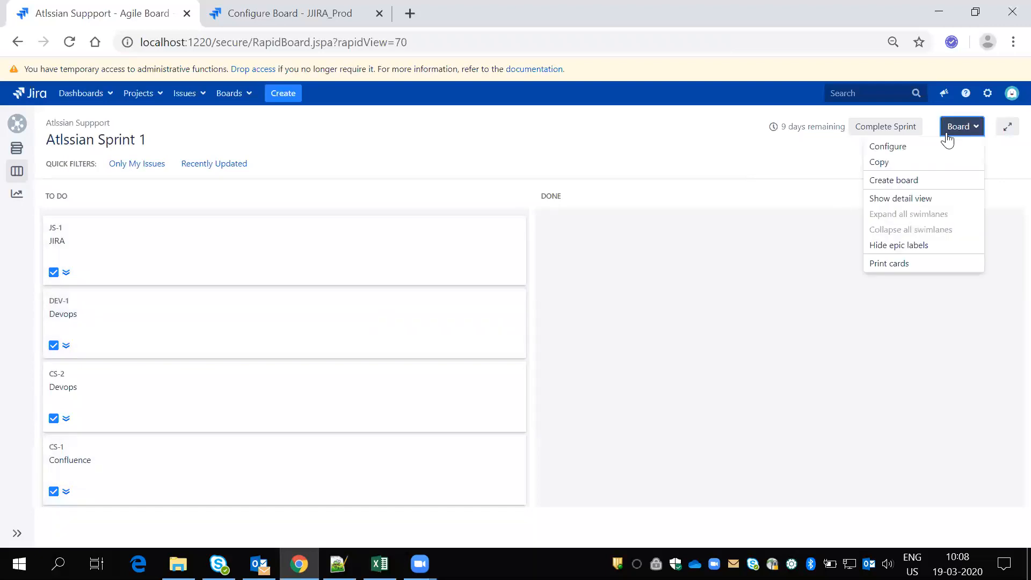
{"action": "left_click", "coordinate": [900, 151]}
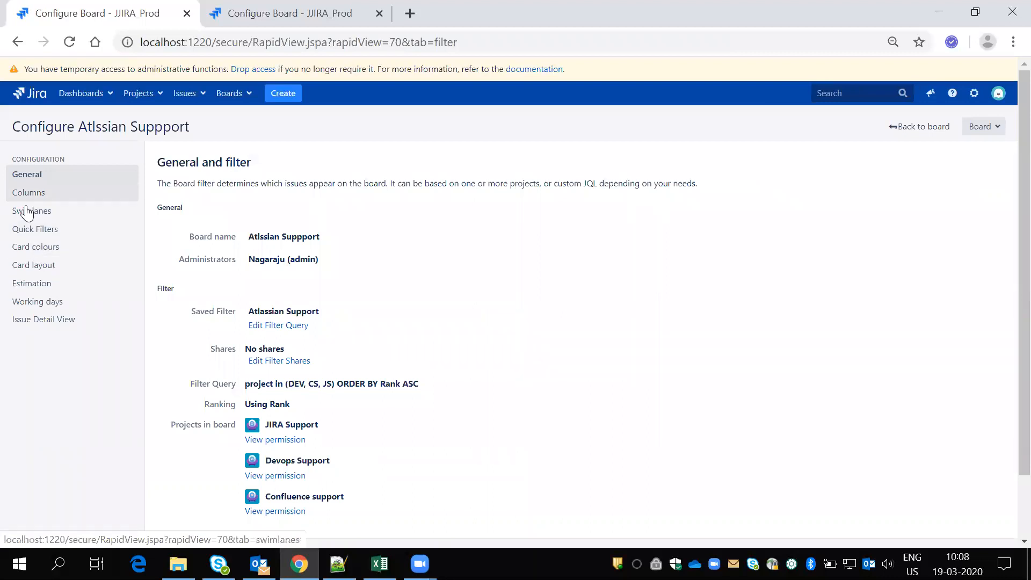
{"action": "left_click", "coordinate": [28, 213]}
{"action": "left_click", "coordinate": [310, 215]}
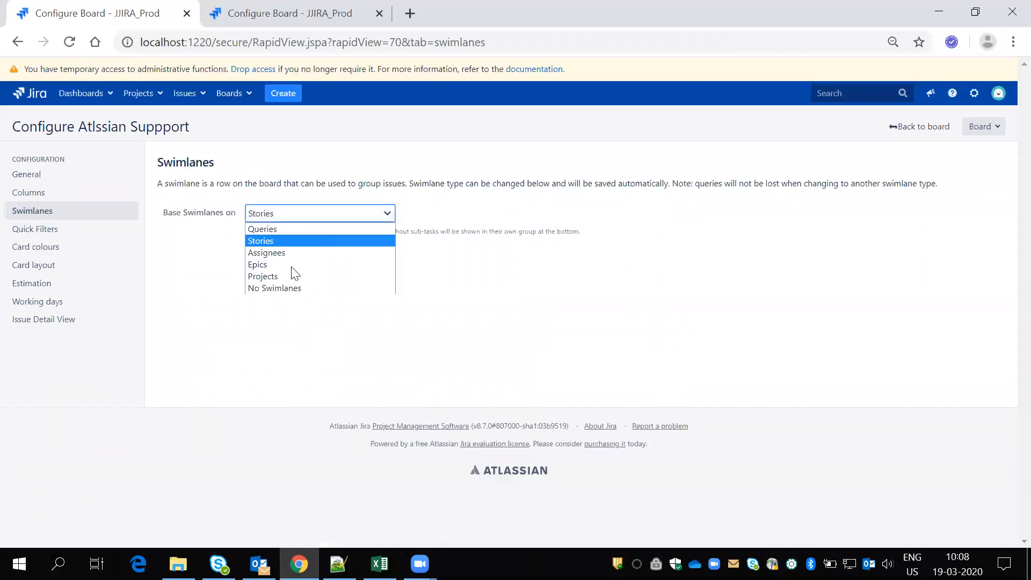
{"action": "left_click", "coordinate": [290, 275]}
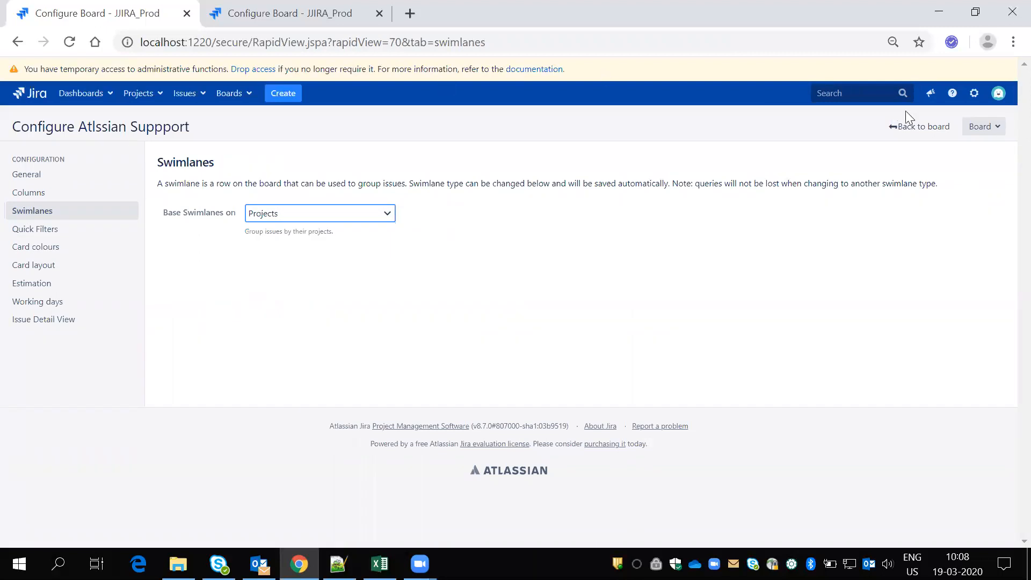
{"action": "left_click", "coordinate": [925, 122]}
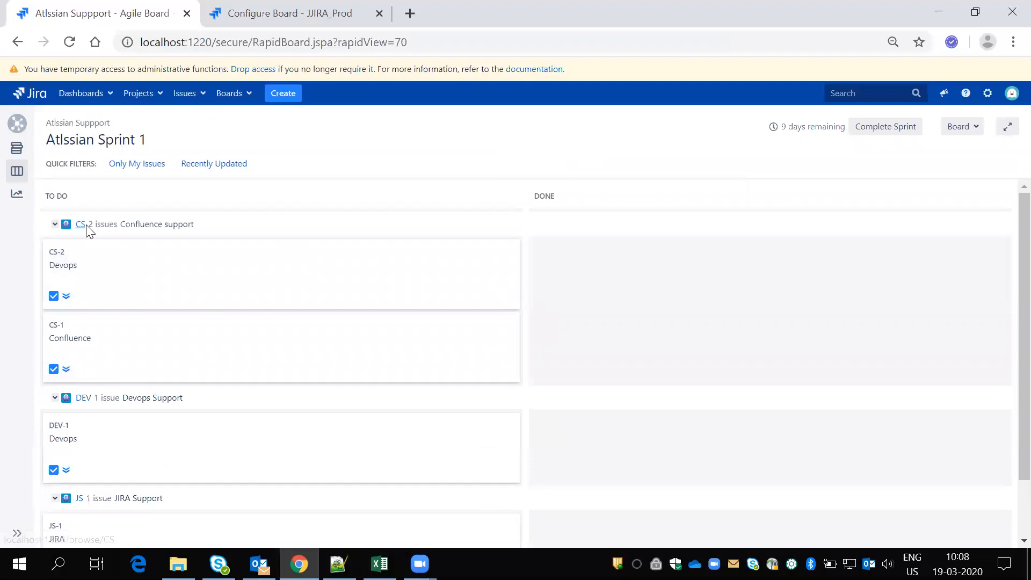
Examine how the sprint's issues are grouped under the Confluence support and Devops Support swimlanes.
{"action": "left_click_drag", "start_coordinate": [214, 228], "coordinate": [121, 224]}
{"action": "left_click", "coordinate": [99, 271]}
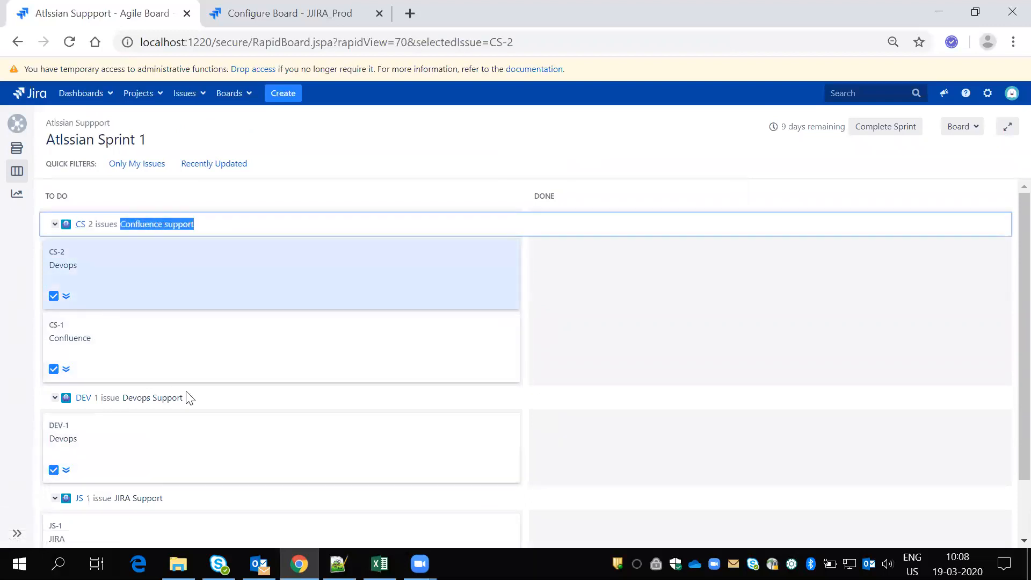
{"action": "left_click_drag", "start_coordinate": [202, 399], "coordinate": [122, 397]}
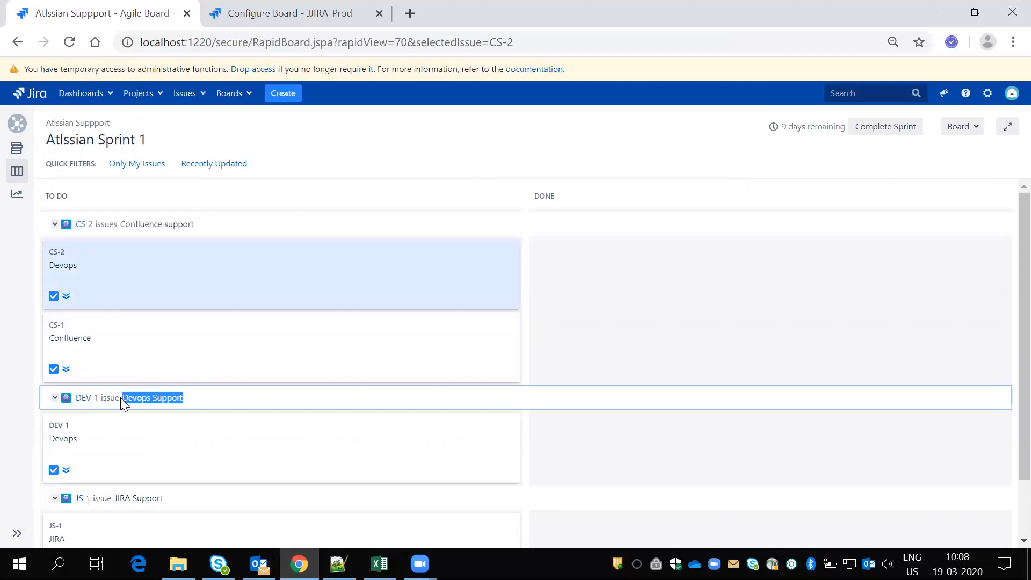
Examine the JIRA Support swimlane and its issue in the active sprint.
{"action": "scroll", "coordinate": [1008, 365], "scroll_direction": "down", "scroll_amount": 1}
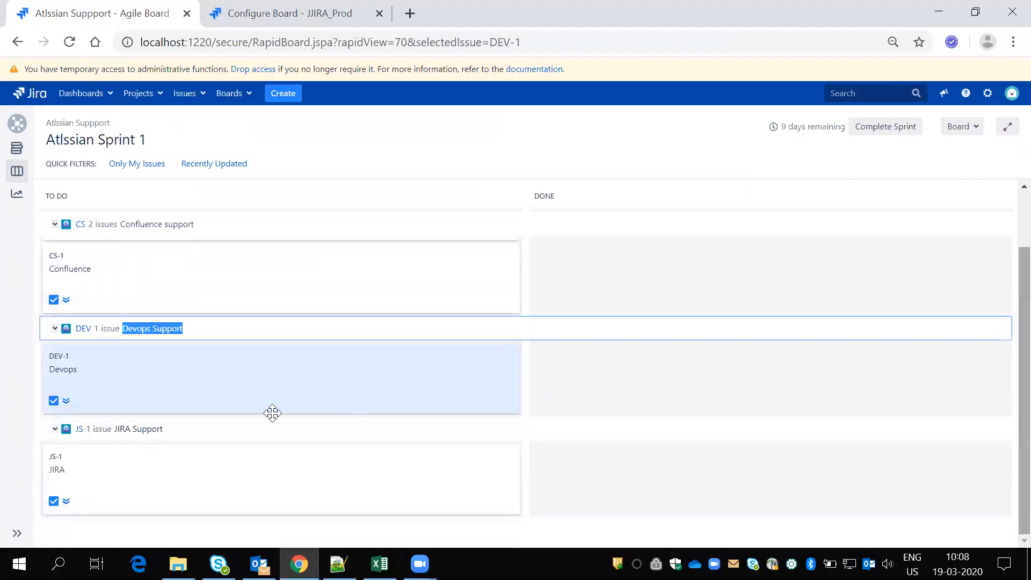
{"action": "left_click_drag", "start_coordinate": [111, 430], "coordinate": [161, 430]}
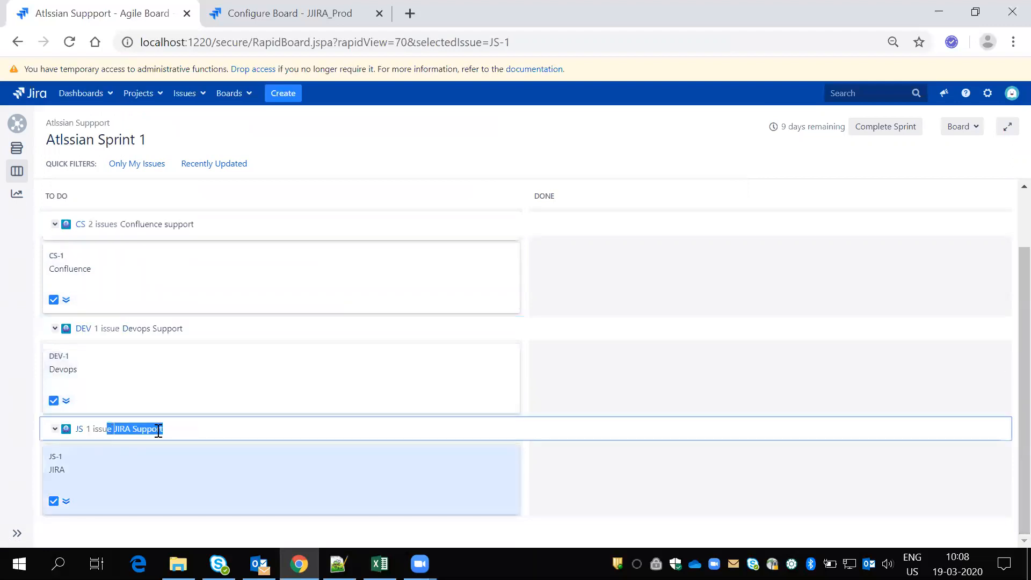
{"action": "left_click", "coordinate": [191, 435]}
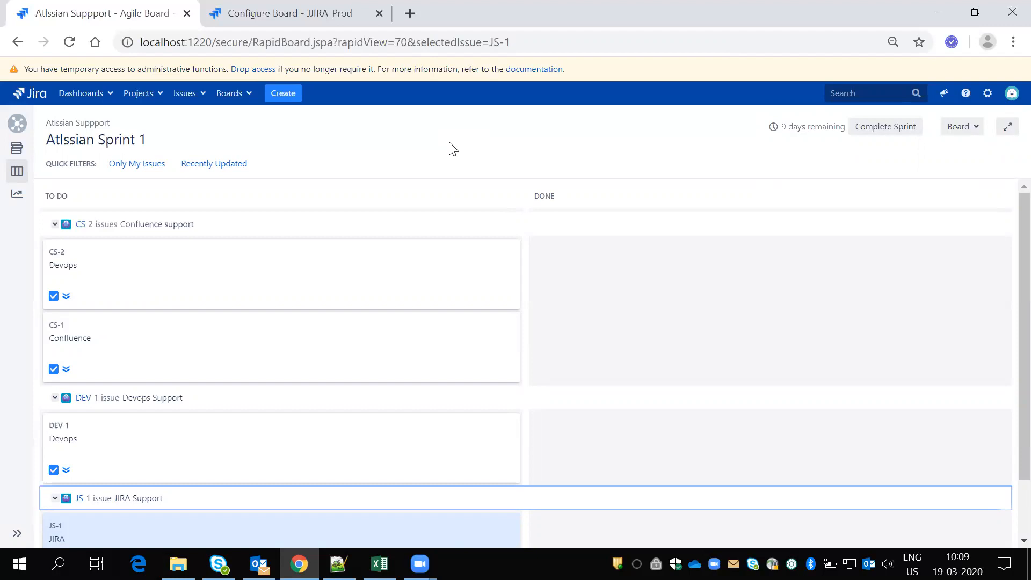
{"action": "left_click", "coordinate": [297, 94]}
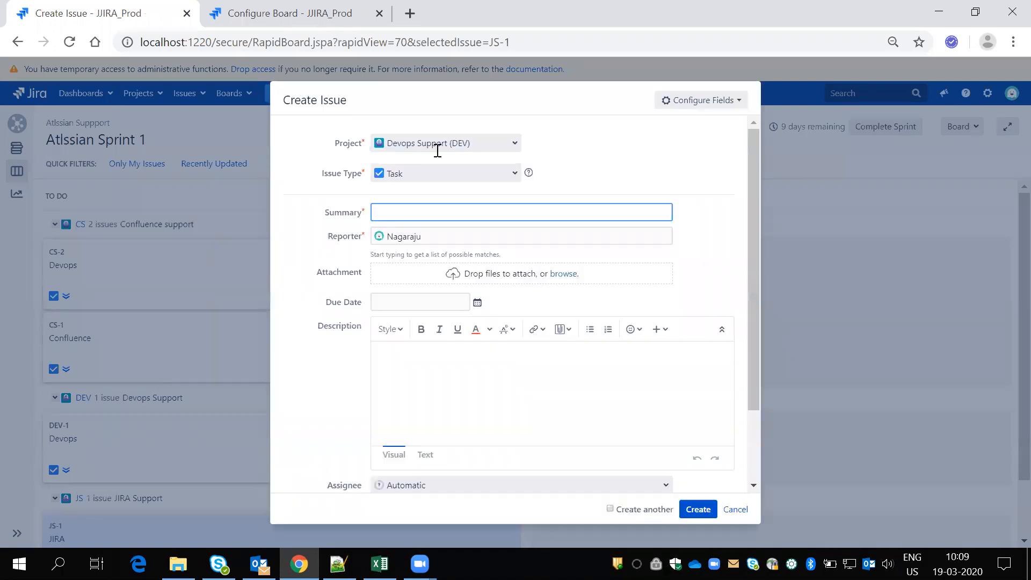
{"action": "left_click", "coordinate": [438, 150]}
{"action": "type", "text": "help"}
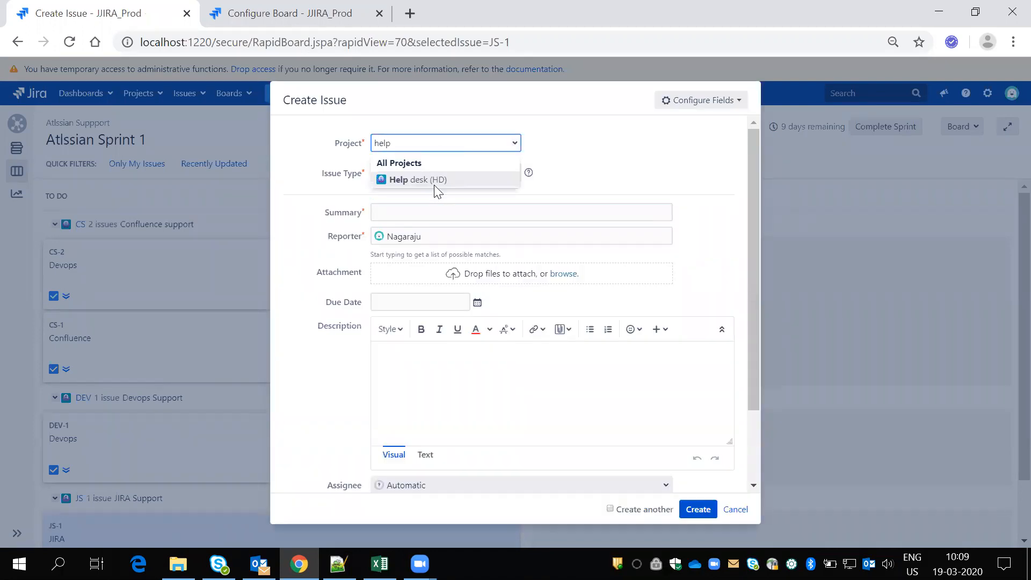
{"action": "left_click", "coordinate": [434, 180]}
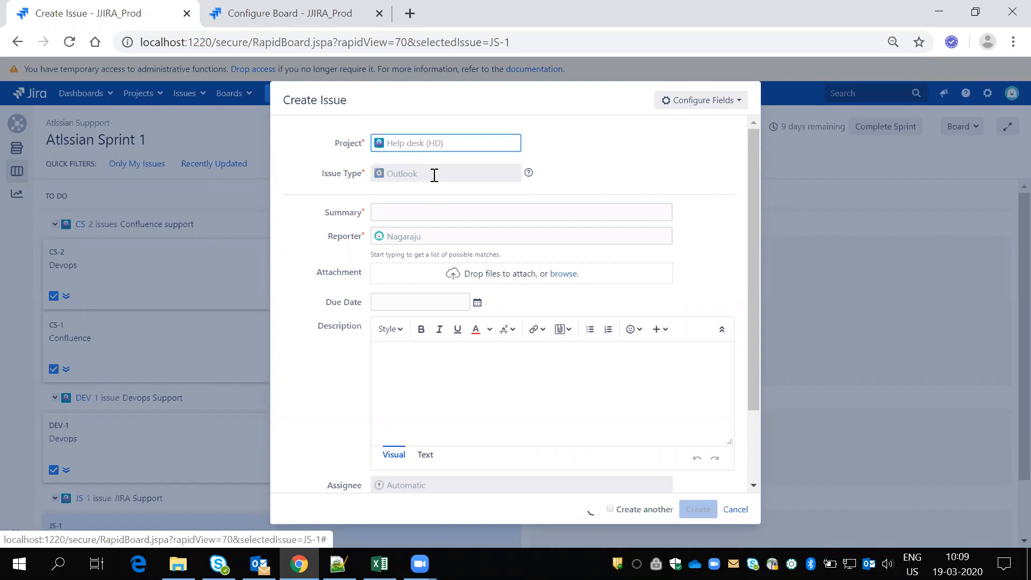
{"action": "left_click", "coordinate": [434, 176]}
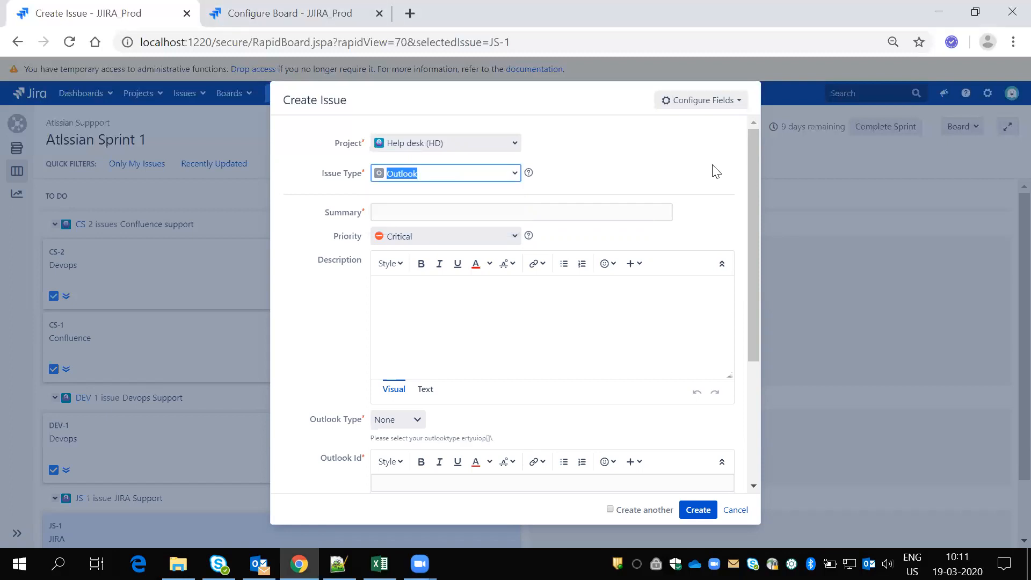
{"action": "left_click", "coordinate": [734, 510]}
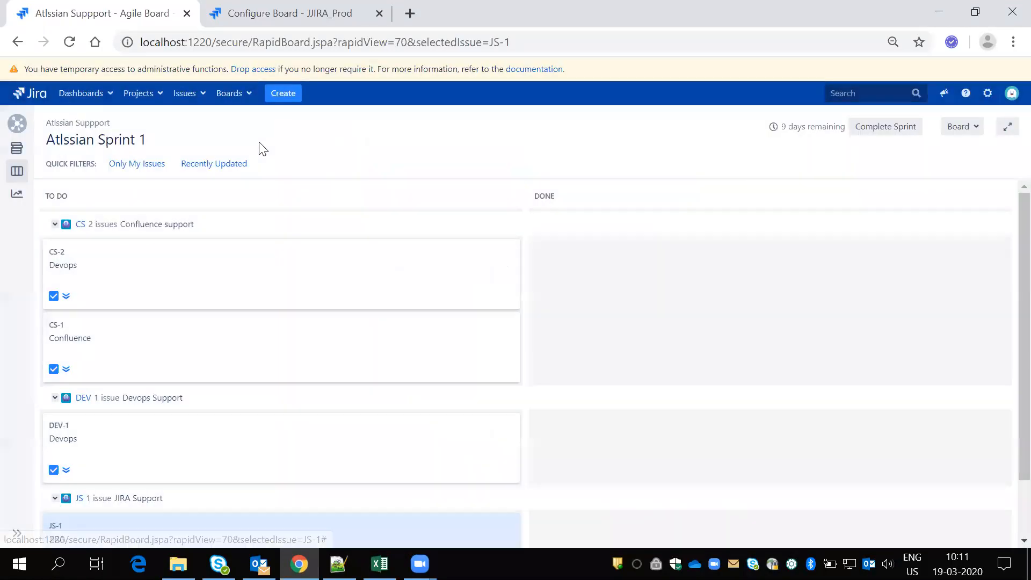
{"action": "left_click", "coordinate": [202, 100]}
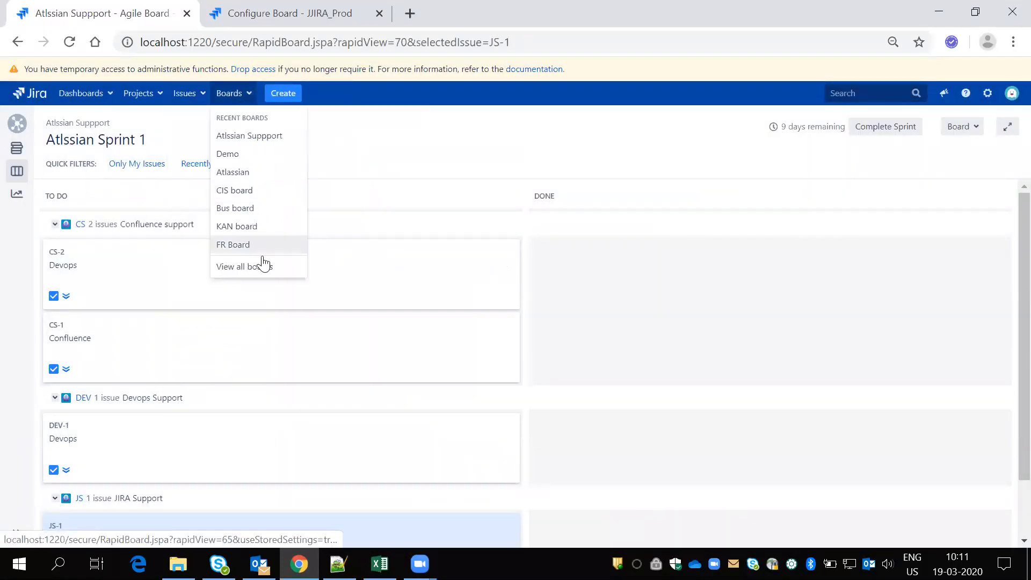
{"action": "left_click", "coordinate": [360, 170]}
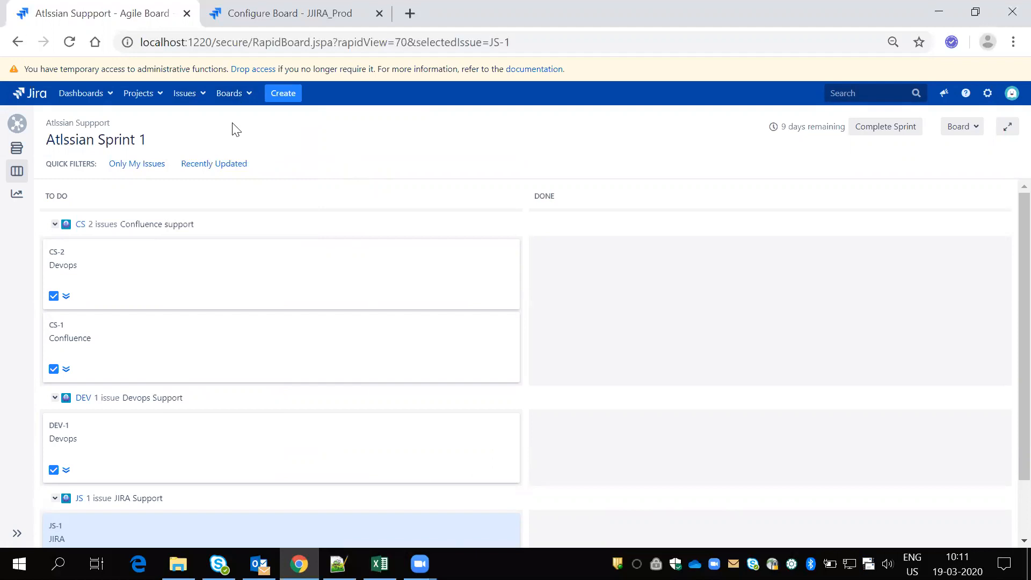
Create a new project from the Basic software development template and name it Basic.
{"action": "left_click", "coordinate": [143, 95]}
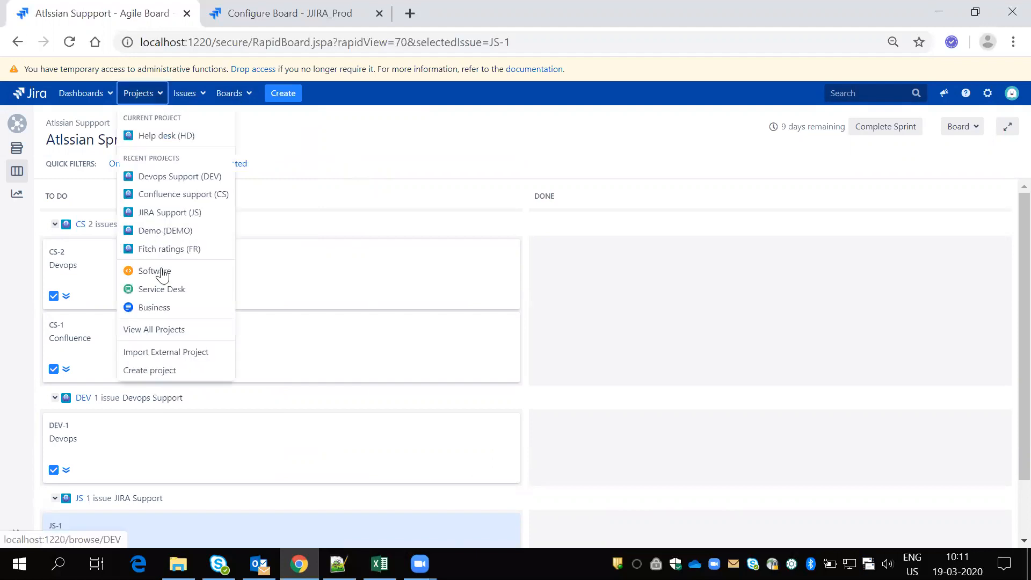
{"action": "left_click", "coordinate": [153, 372]}
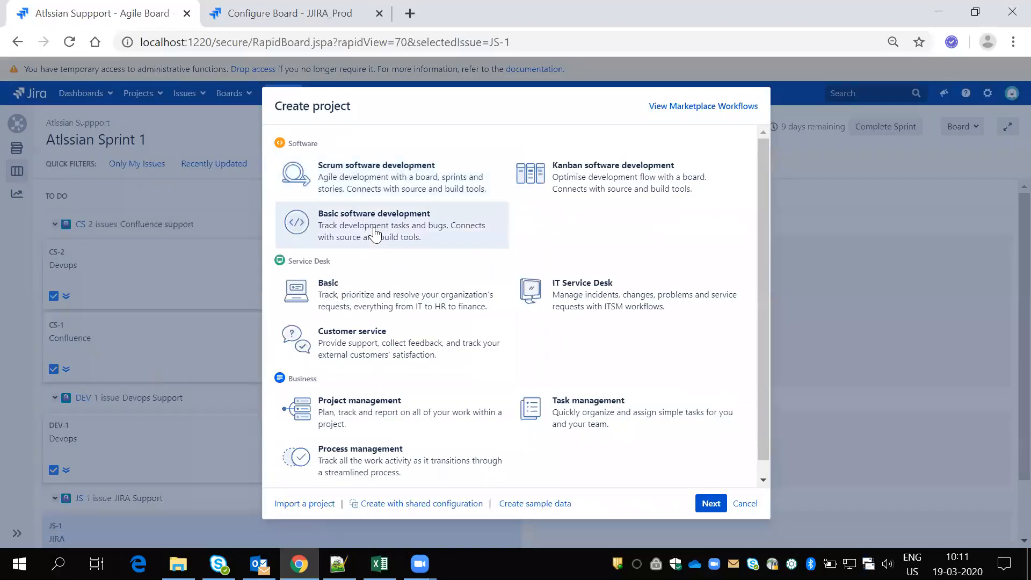
{"action": "left_click", "coordinate": [710, 505]}
{"action": "left_click", "coordinate": [716, 398]}
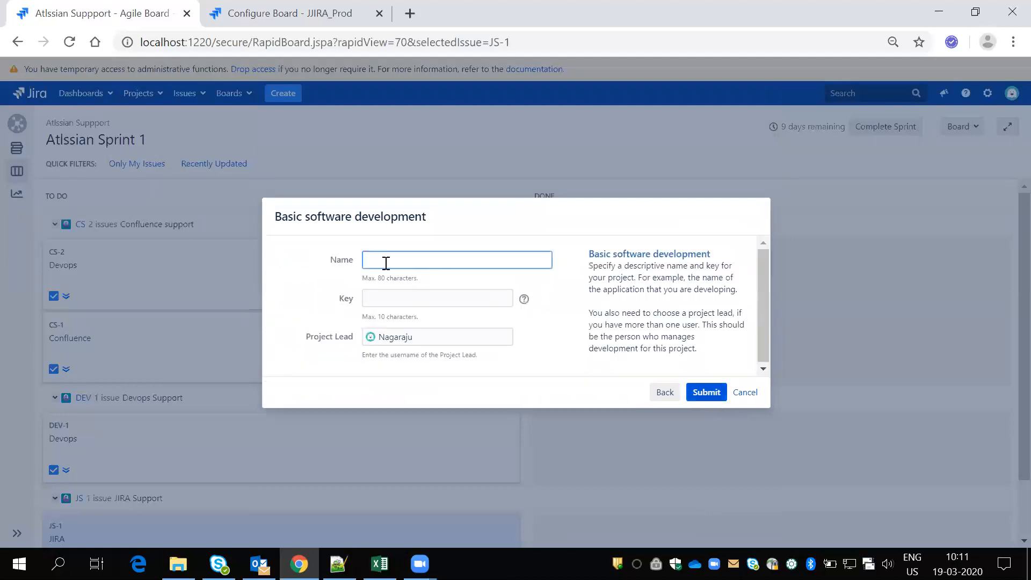
{"action": "type", "text": "Ba"}
{"action": "key", "text": "BackSpace"}
{"action": "key", "text": "BackSpace"}
{"action": "type", "text": "Basic"}
{"action": "left_click", "coordinate": [707, 394]}
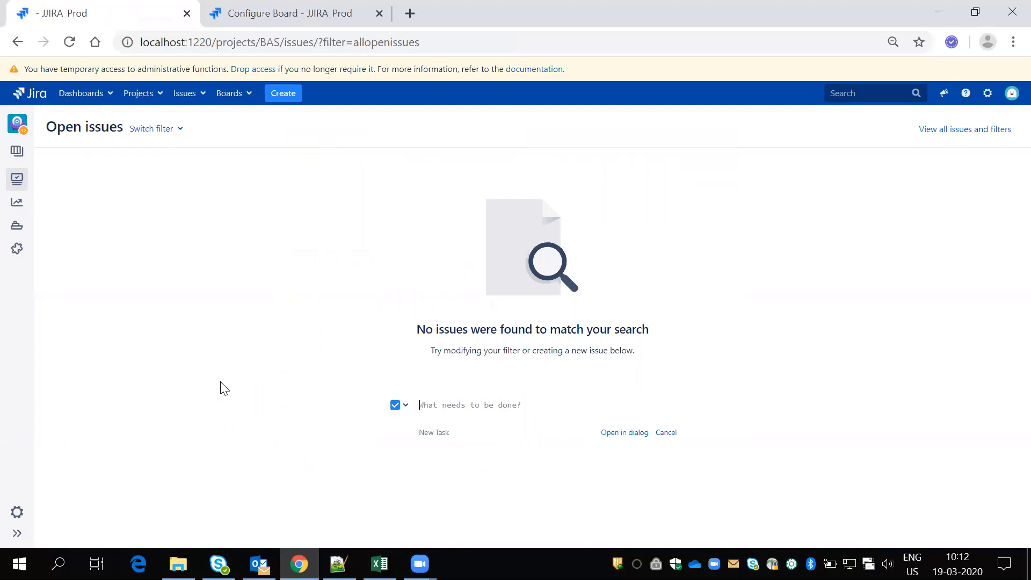
Open the list of all boards in a separate browser tab next to the Basic project's tab.
{"action": "left_click", "coordinate": [248, 98]}
{"action": "right_click", "coordinate": [243, 271]}
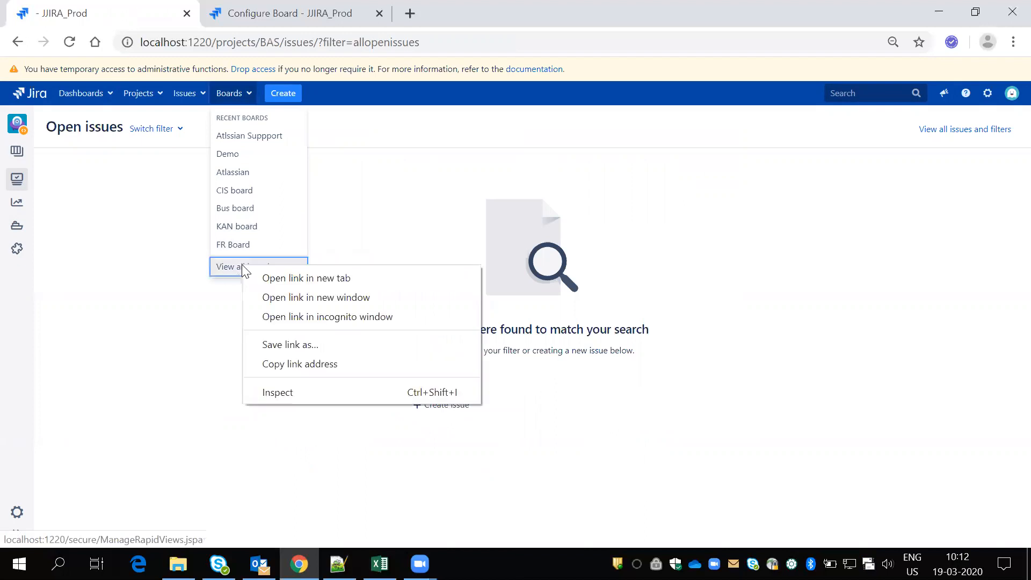
{"action": "left_click", "coordinate": [263, 277]}
{"action": "left_click_drag", "start_coordinate": [430, 6], "coordinate": [299, 11]}
Create a Scrum board named Basic from the existing project Basic (BAS).
{"action": "left_click", "coordinate": [965, 107]}
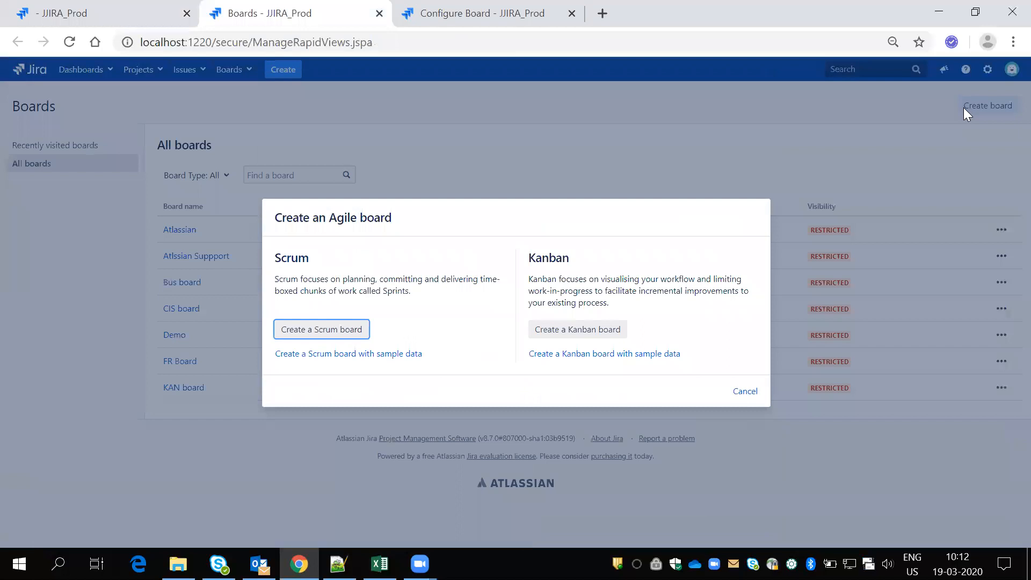
{"action": "left_click", "coordinate": [347, 330]}
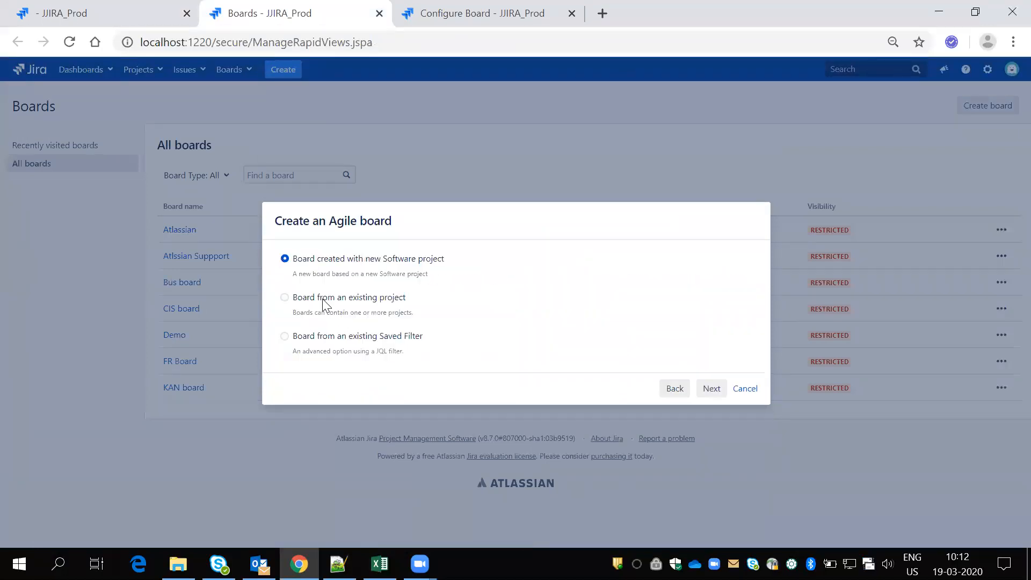
{"action": "left_click", "coordinate": [320, 298]}
{"action": "left_click", "coordinate": [710, 391]}
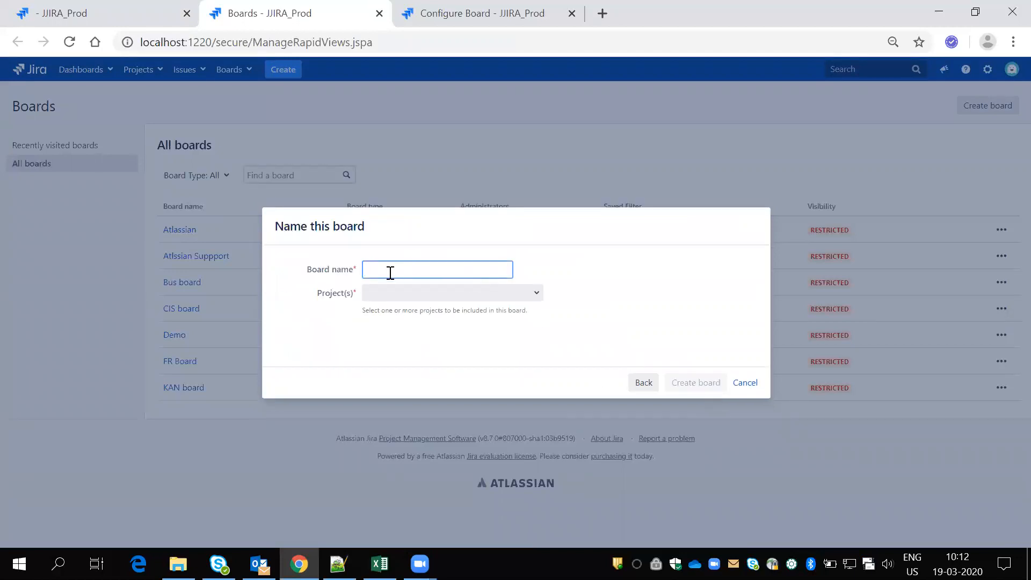
{"action": "type", "text": "B"}
{"action": "key", "text": "BackSpace"}
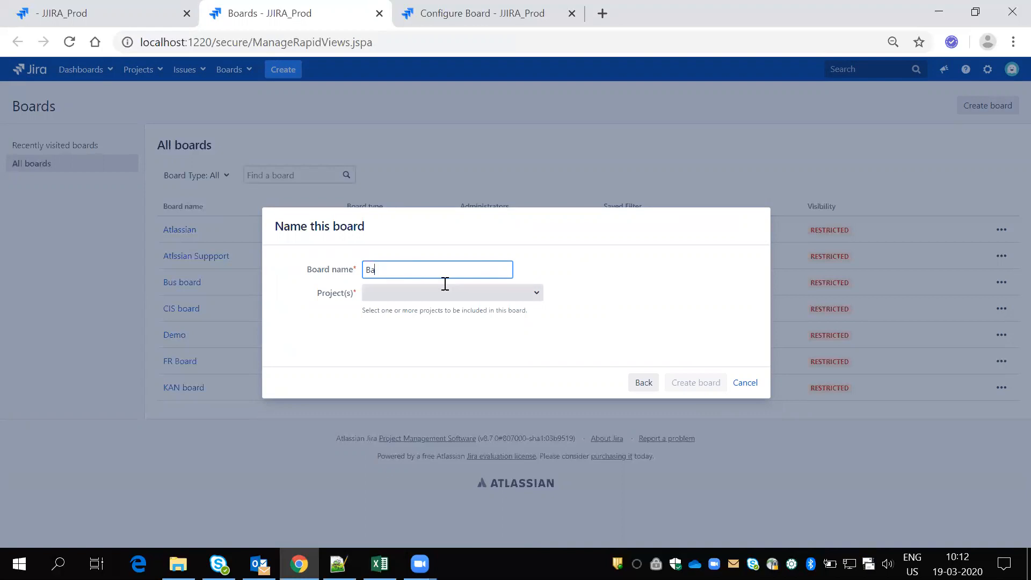
{"action": "left_click", "coordinate": [449, 298]}
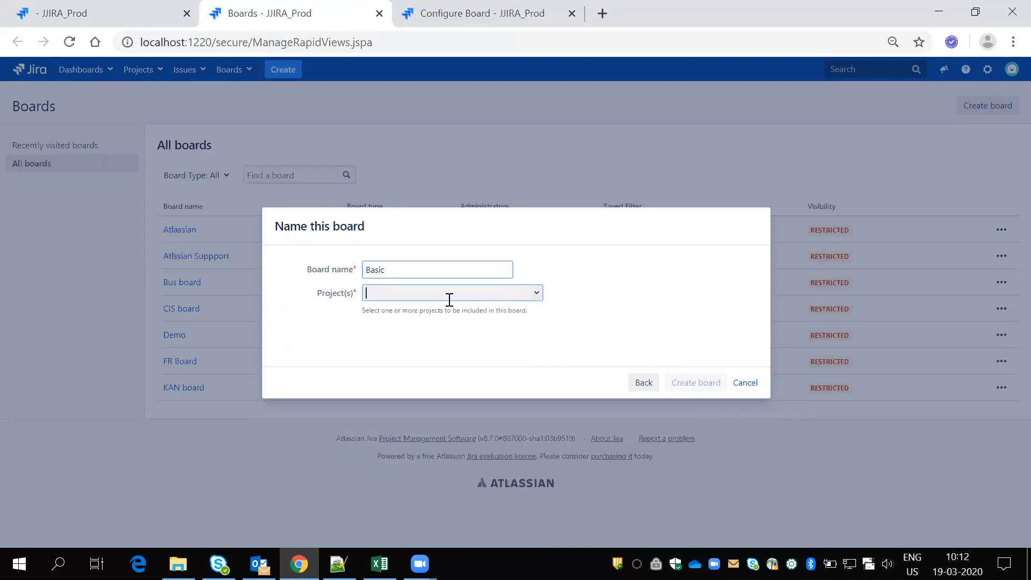
{"action": "left_click", "coordinate": [537, 293]}
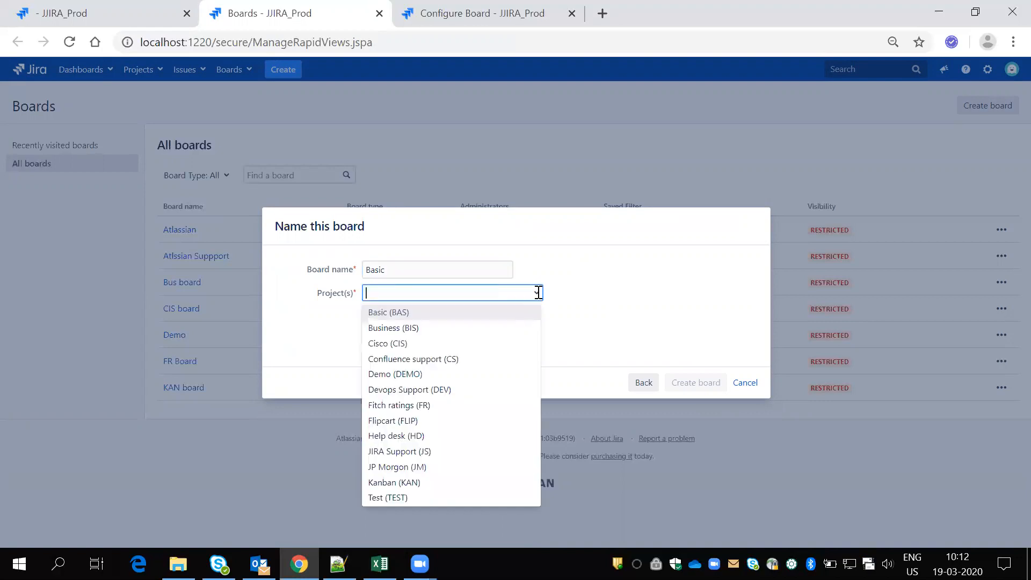
{"action": "left_click", "coordinate": [423, 310]}
{"action": "left_click", "coordinate": [699, 383]}
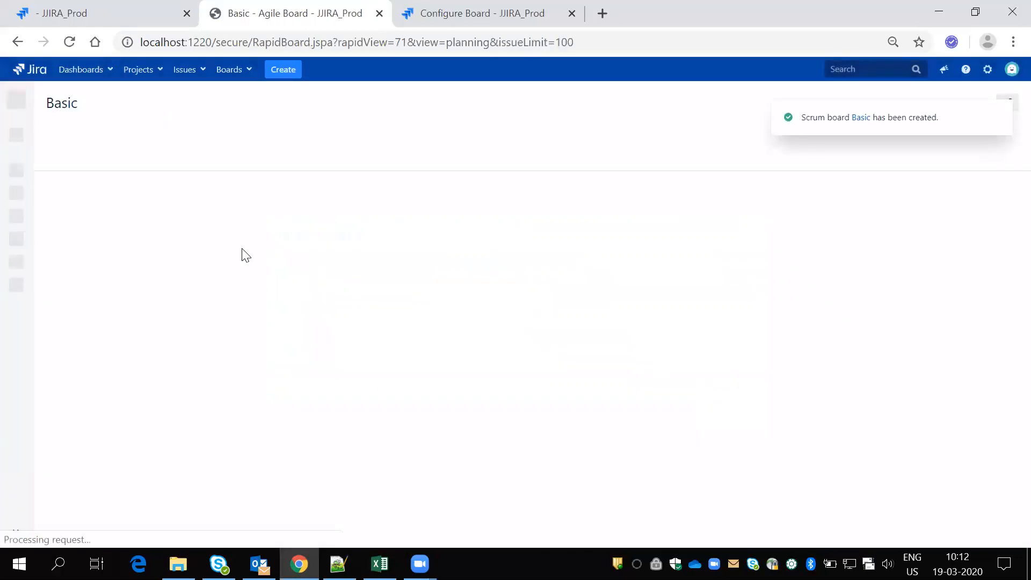
Reload the Basic project's page, reopen the project from the full projects list and view its backlog.
{"action": "left_click", "coordinate": [131, 9]}
{"action": "left_click", "coordinate": [71, 42]}
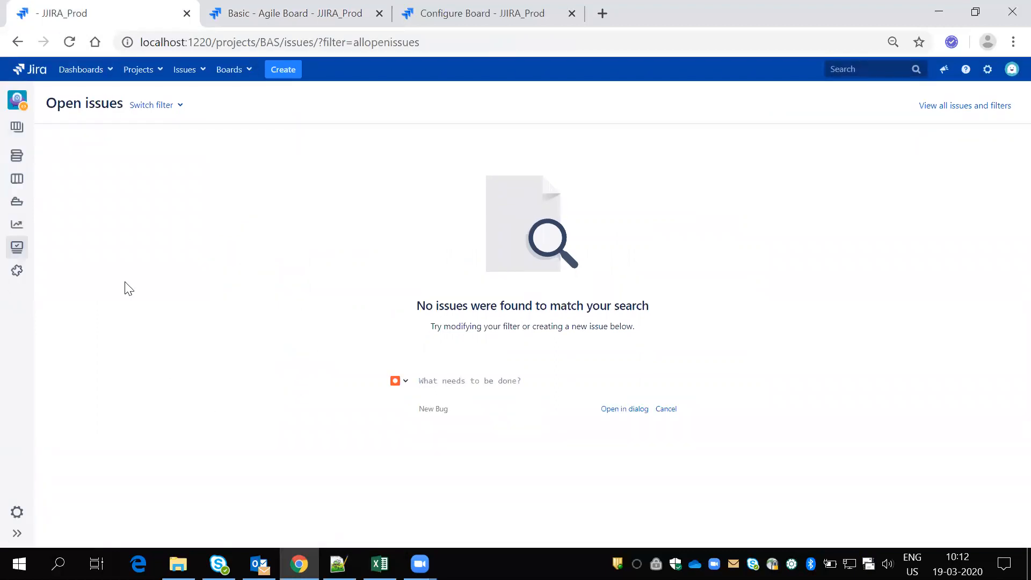
{"action": "left_click", "coordinate": [154, 70]}
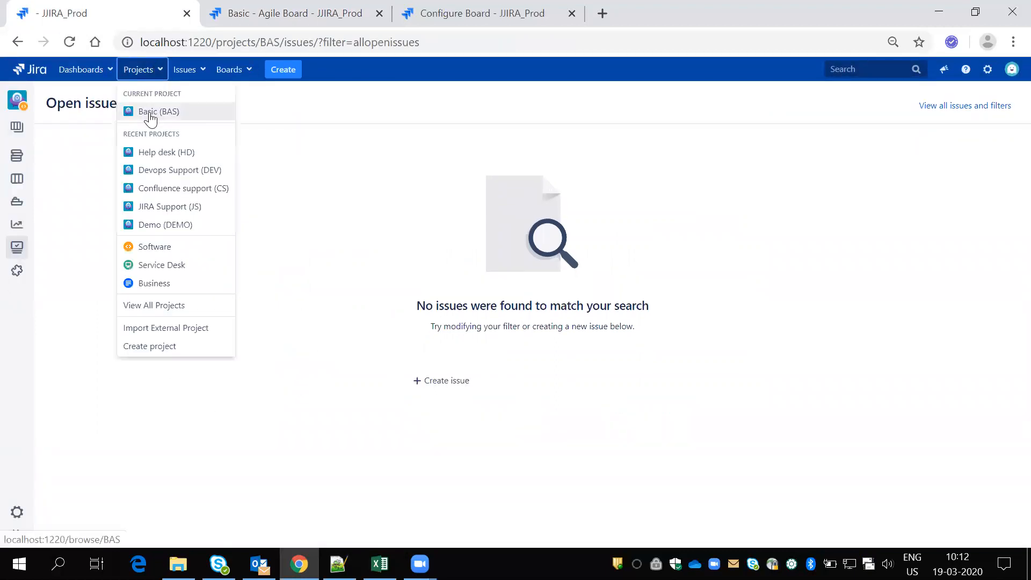
{"action": "left_click", "coordinate": [146, 111]}
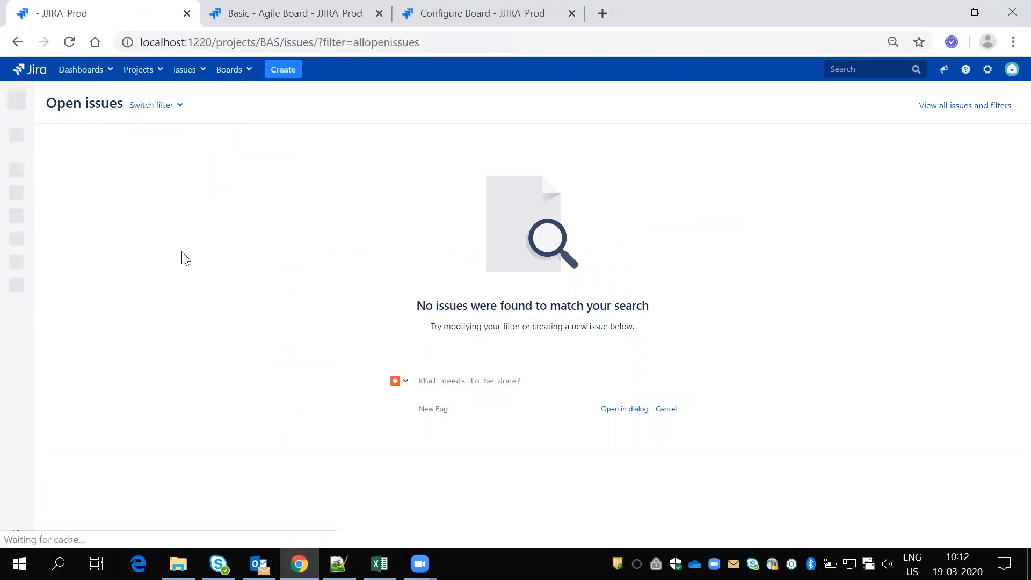
{"action": "left_click", "coordinate": [153, 71]}
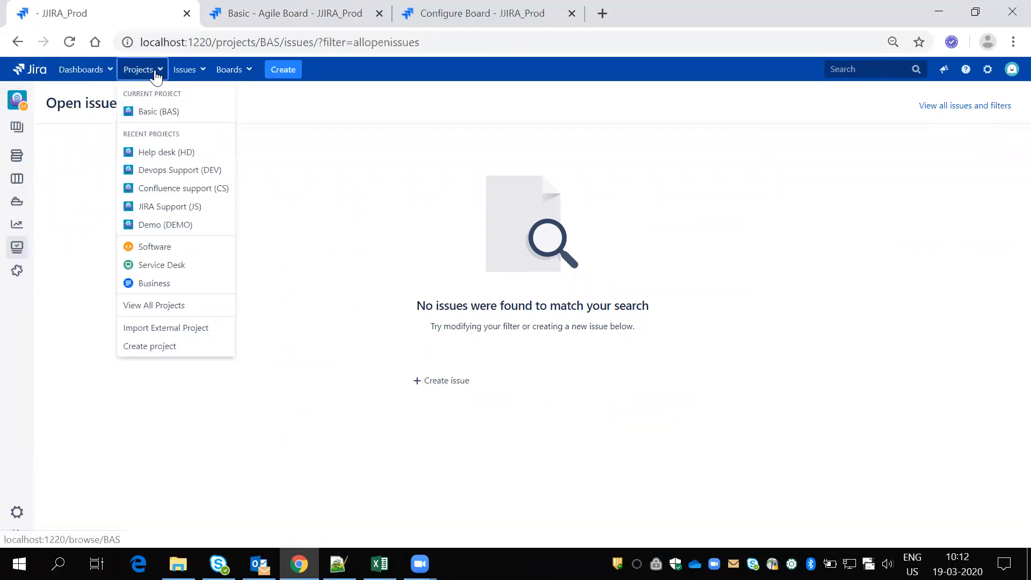
{"action": "left_click", "coordinate": [150, 311]}
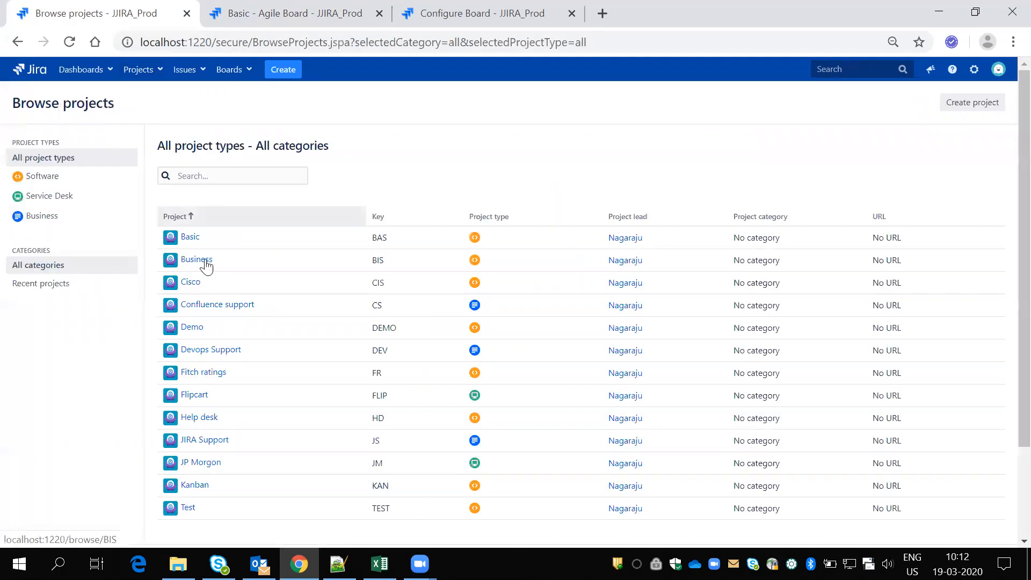
{"action": "left_click", "coordinate": [197, 239]}
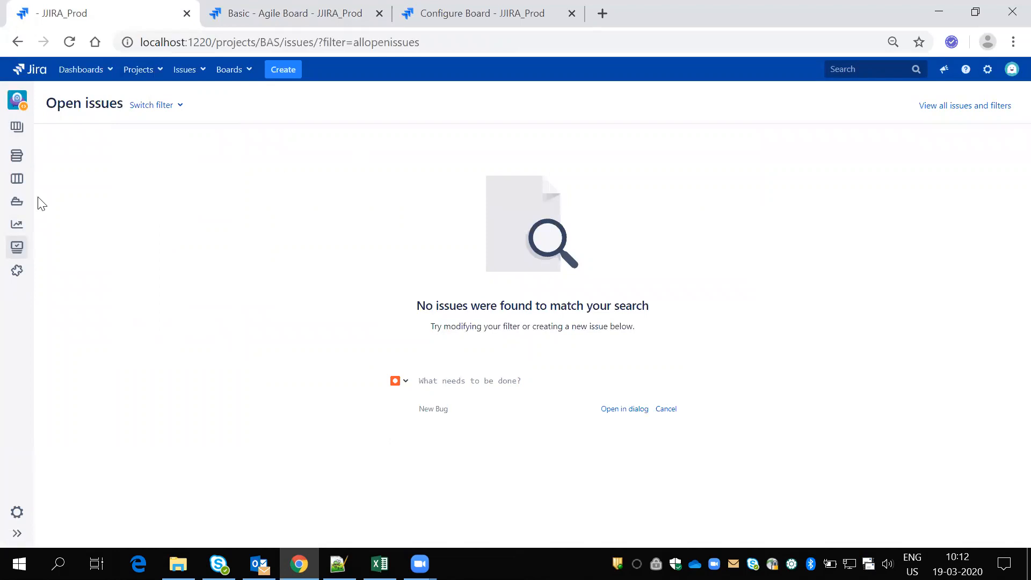
{"action": "left_click", "coordinate": [17, 156]}
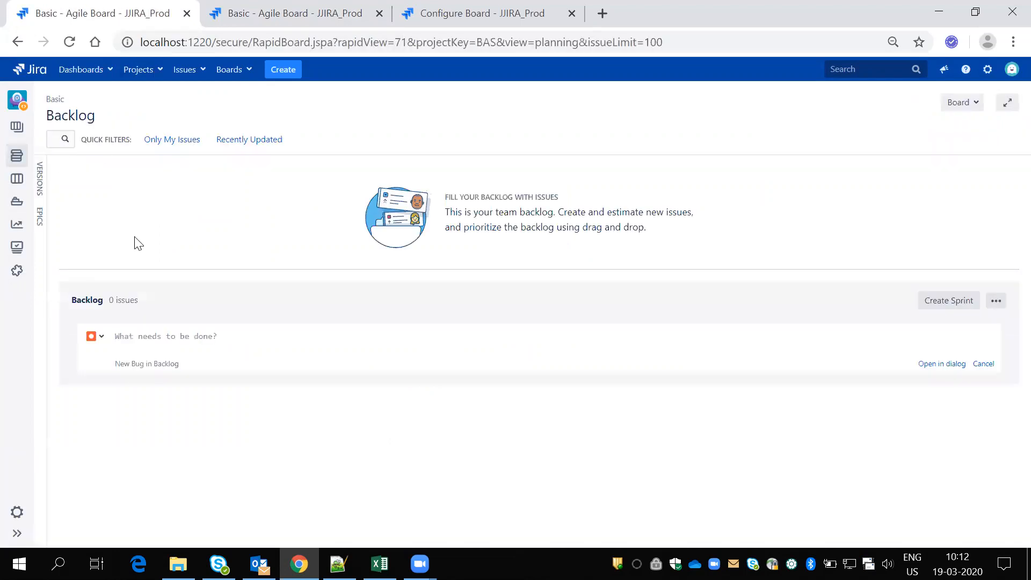
Check the board options offered on the Basic board's backlog in the other browser tab.
{"action": "left_click", "coordinate": [296, 8]}
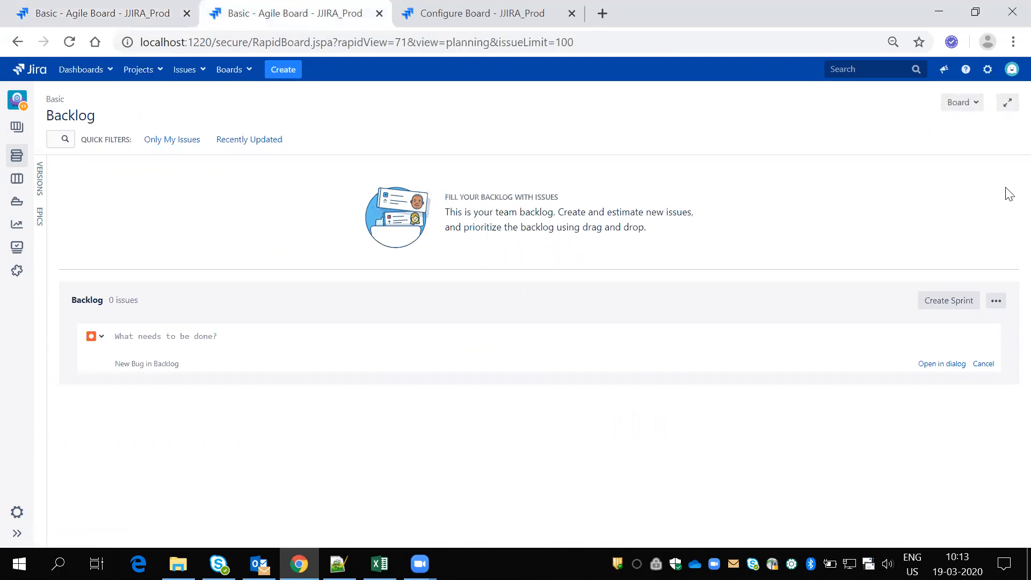
{"action": "left_click", "coordinate": [960, 111]}
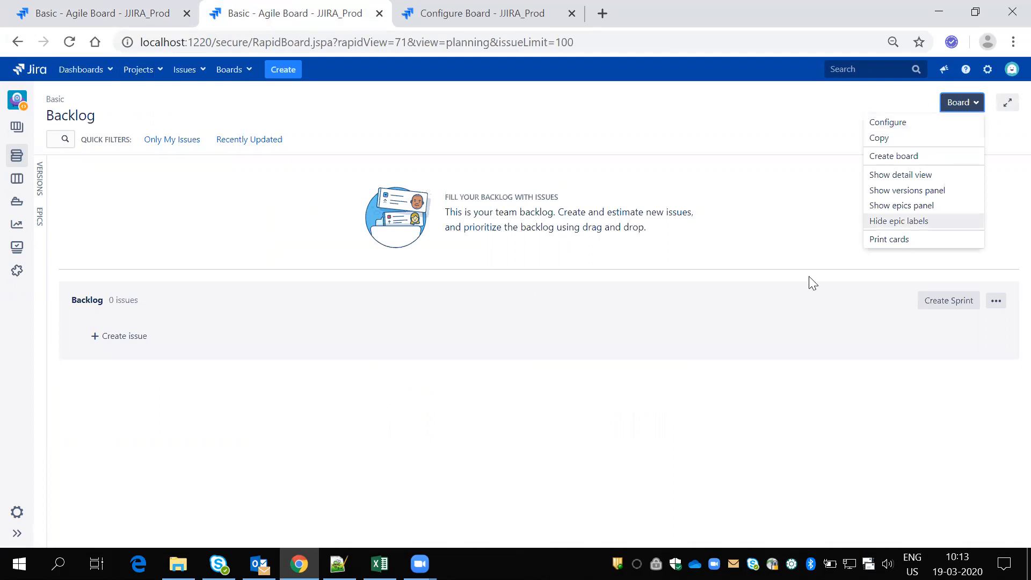
{"action": "left_click", "coordinate": [718, 113]}
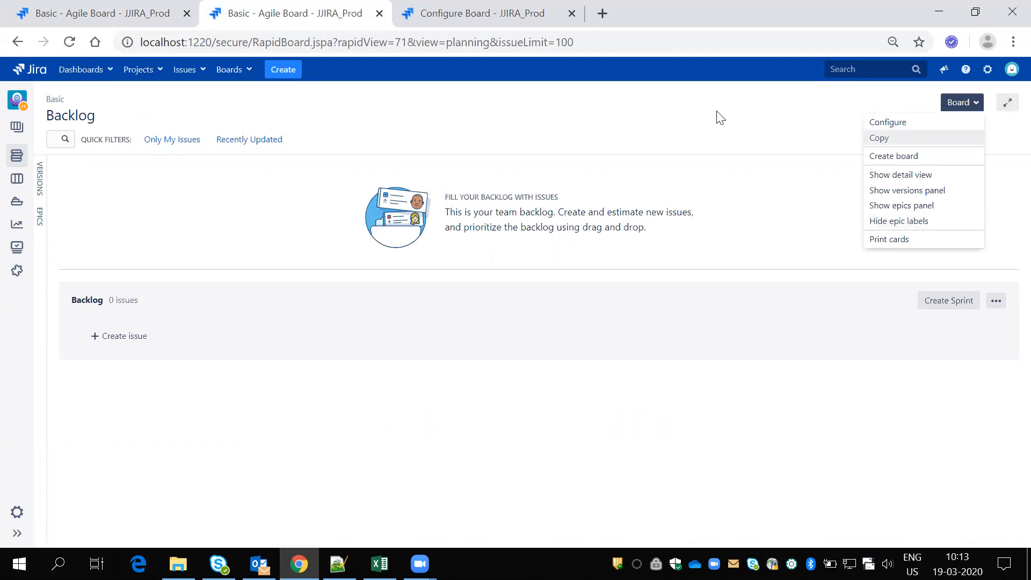
Return to the list of all boards and show the actions available for the Basic board.
{"action": "left_click", "coordinate": [230, 70]}
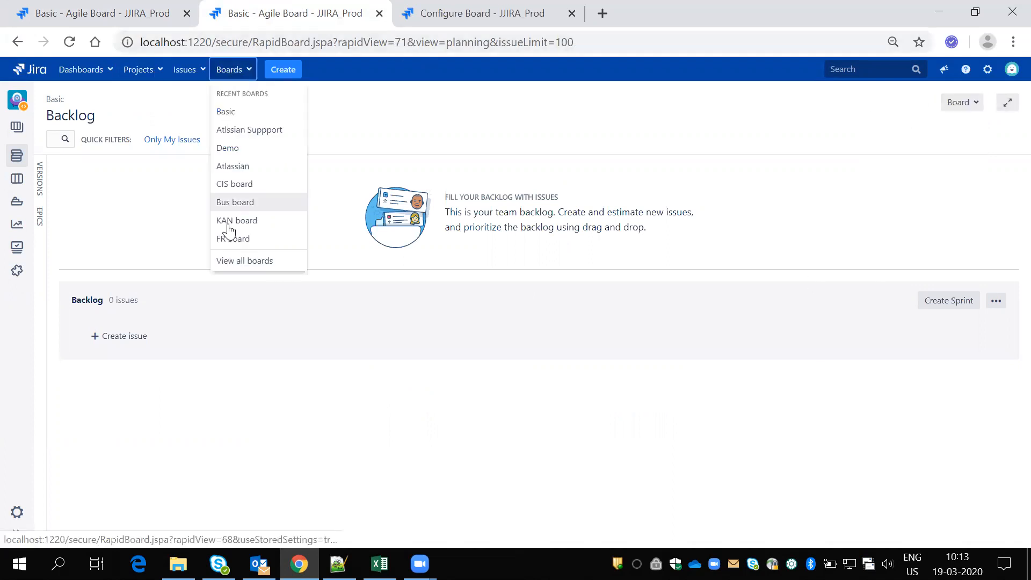
{"action": "left_click", "coordinate": [239, 262]}
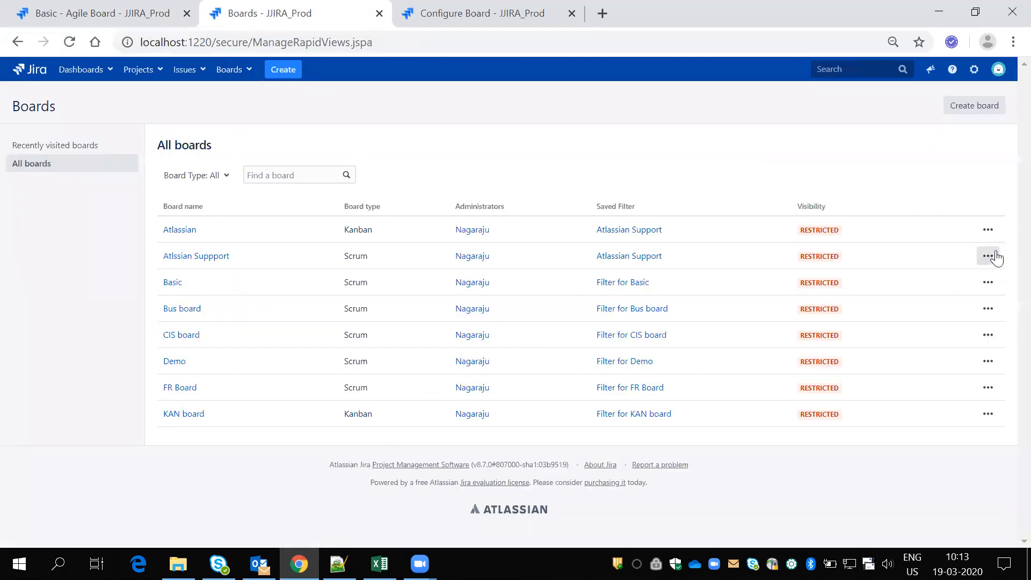
{"action": "left_click", "coordinate": [988, 282]}
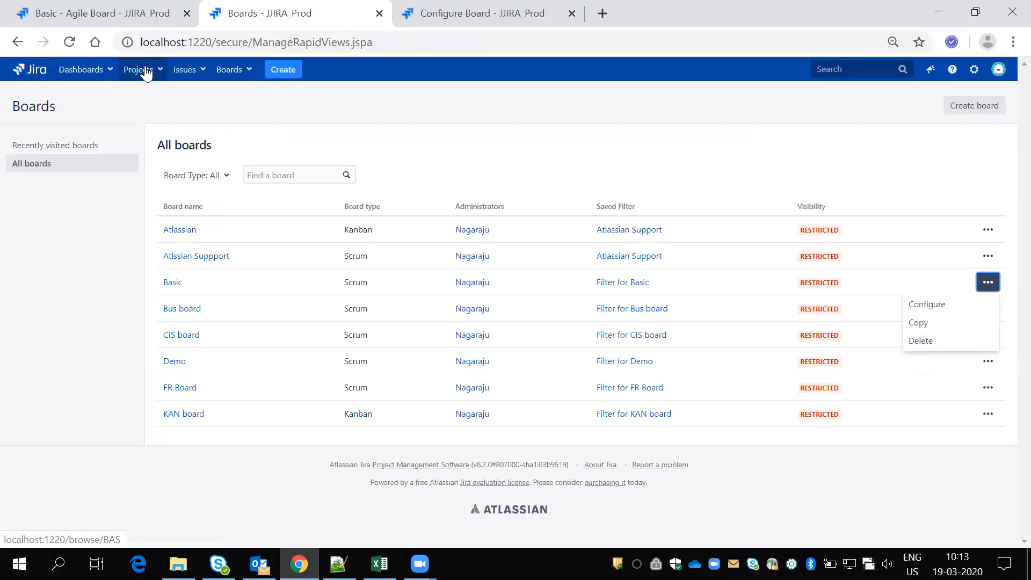
Look through the full list of all projects and return to the Basic project's backlog.
{"action": "left_click", "coordinate": [104, 7]}
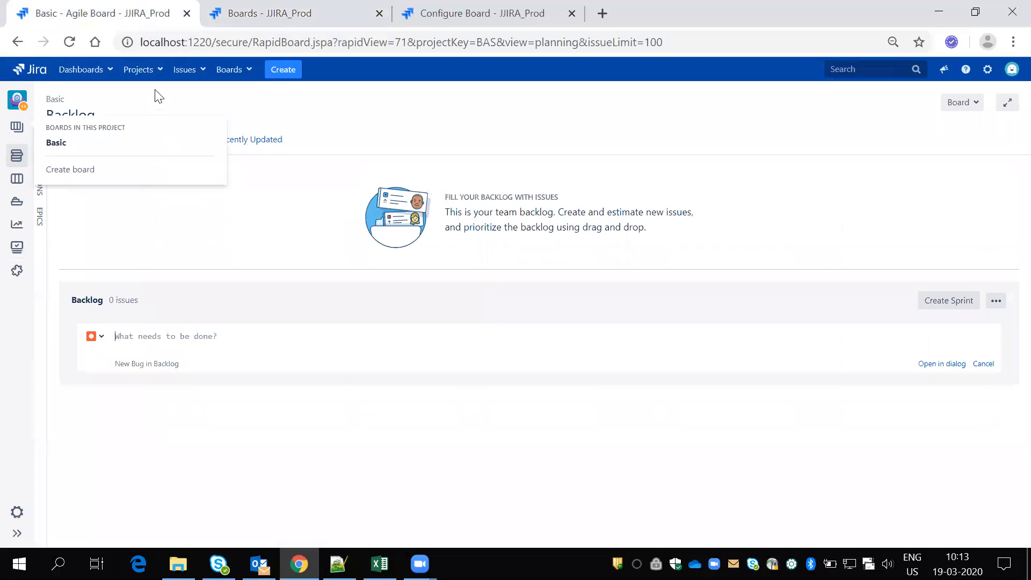
{"action": "left_click", "coordinate": [188, 71]}
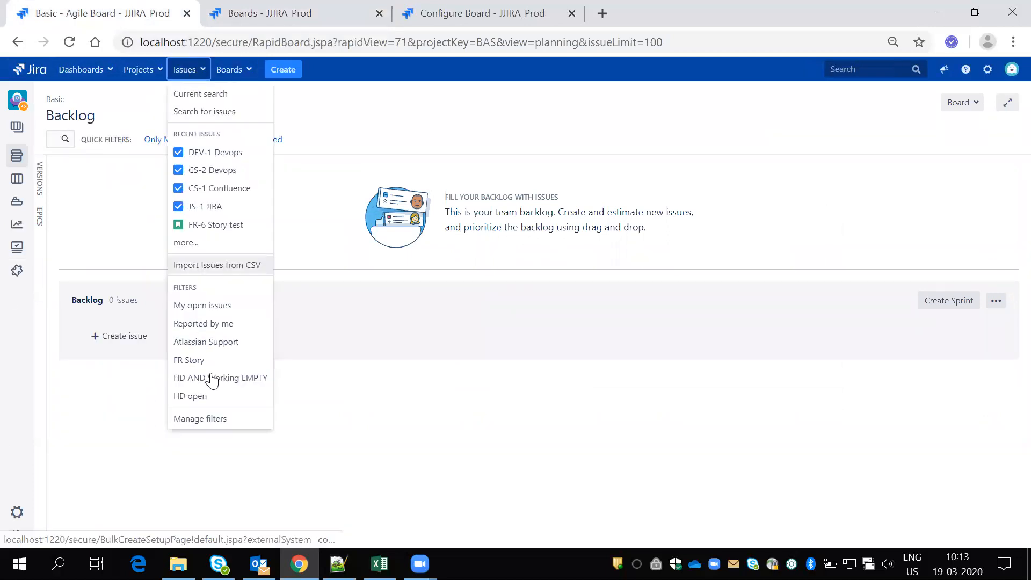
{"action": "left_click", "coordinate": [139, 71]}
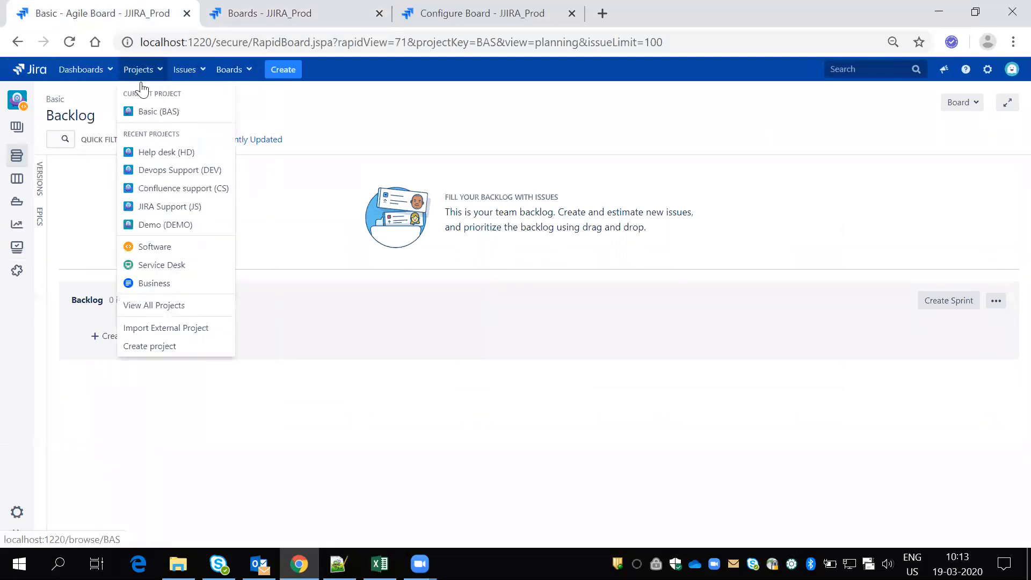
{"action": "left_click", "coordinate": [164, 306]}
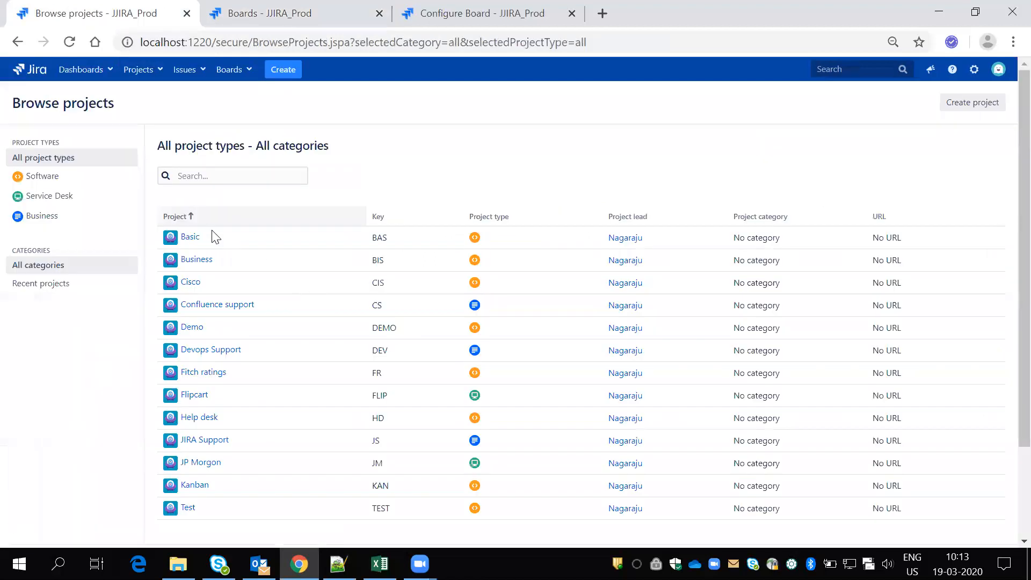
{"action": "left_click", "coordinate": [18, 41]}
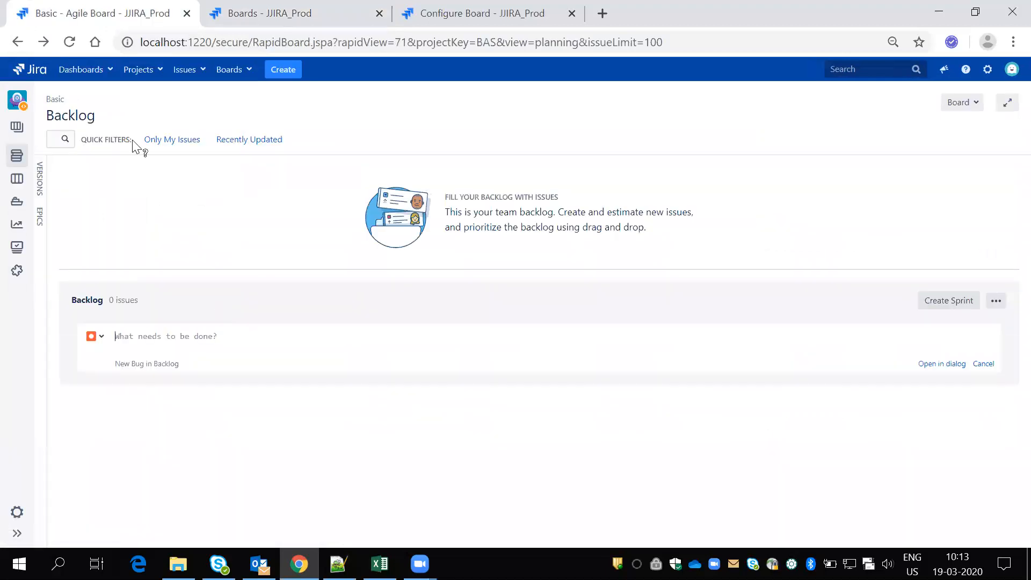
Compare the Basic software development and Scrum software development templates for a new project, and cancel without creating one.
{"action": "left_click", "coordinate": [148, 69]}
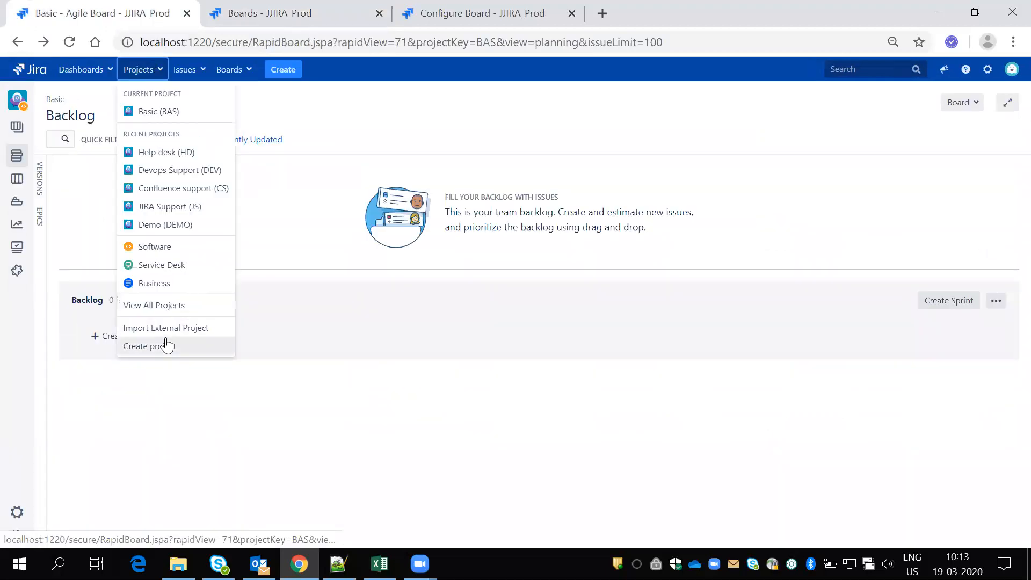
{"action": "left_click", "coordinate": [168, 345]}
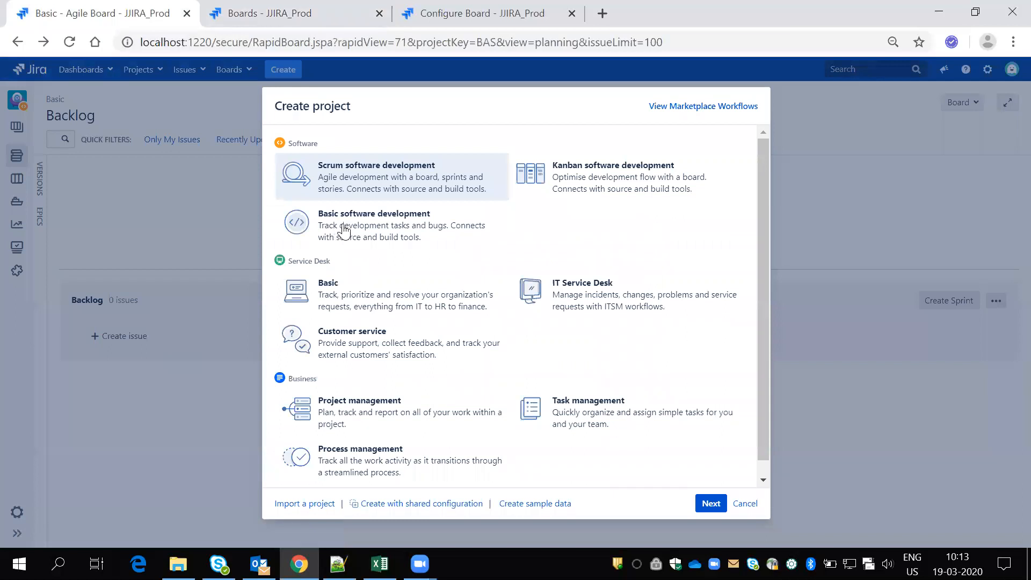
{"action": "left_click", "coordinate": [344, 230]}
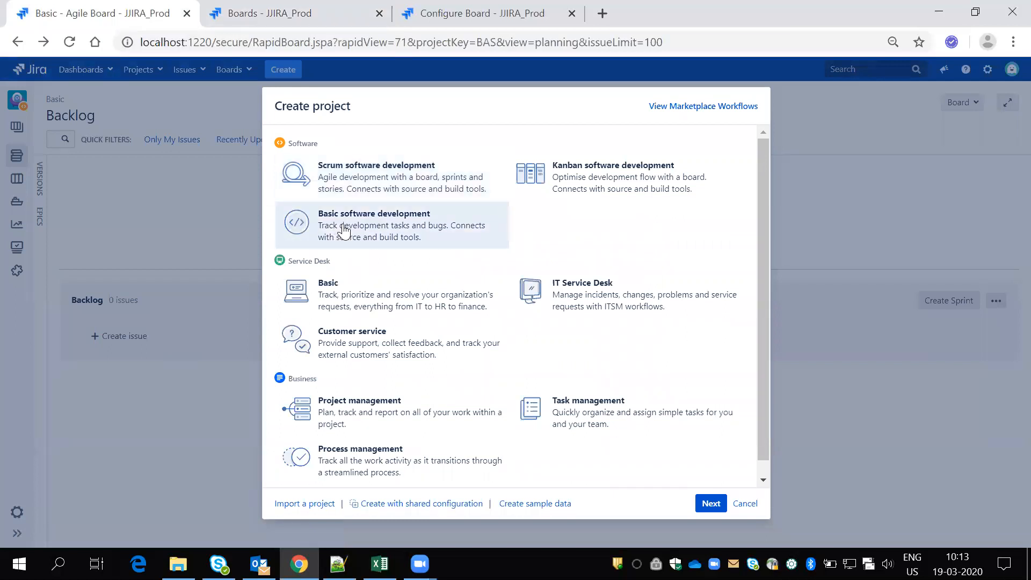
{"action": "left_click", "coordinate": [361, 184]}
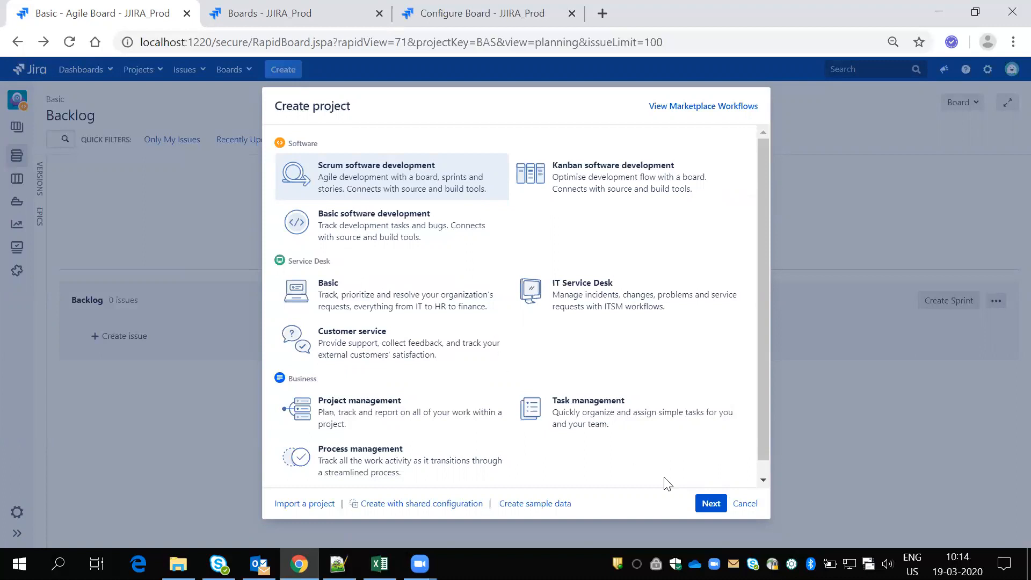
{"action": "left_click", "coordinate": [745, 505]}
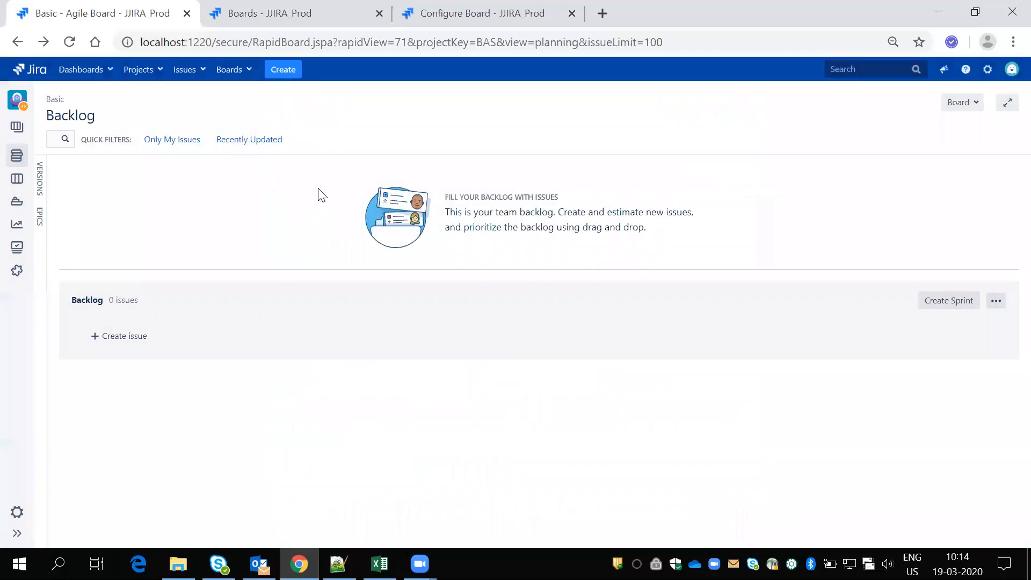
Open the JIRA Support (JS) project and look through its project settings summary.
{"action": "left_click", "coordinate": [141, 69]}
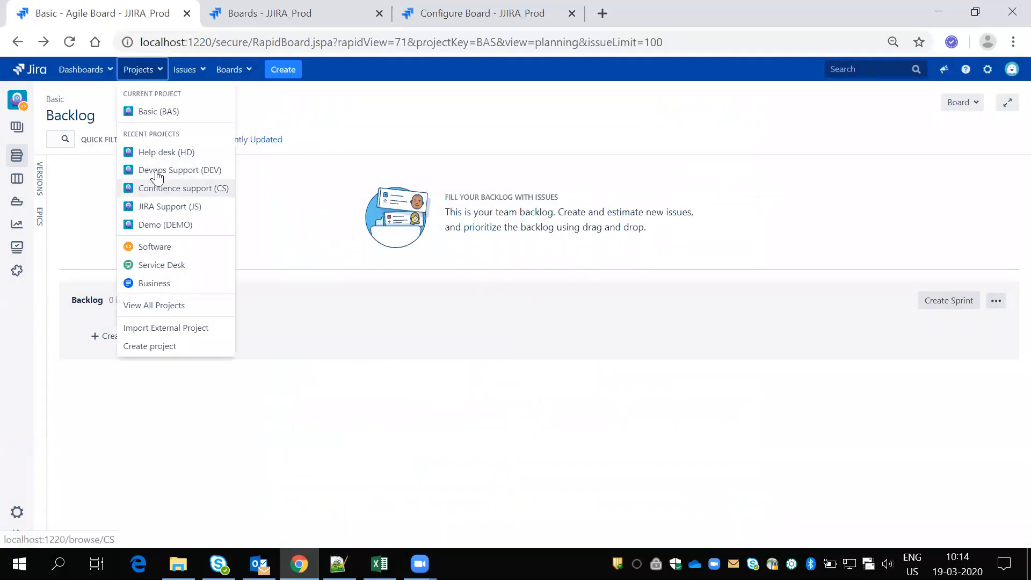
{"action": "left_click", "coordinate": [168, 207]}
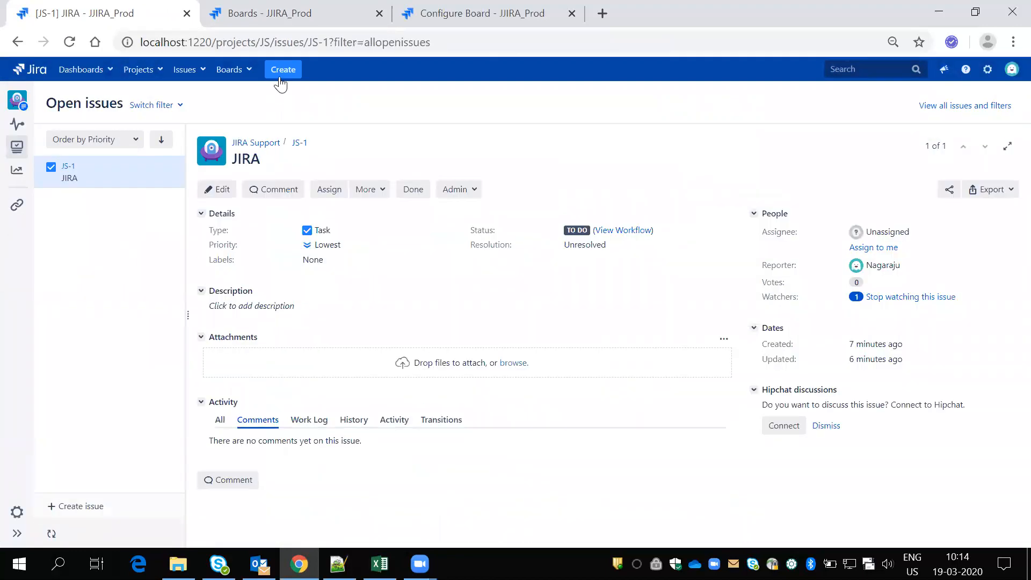
{"action": "left_click", "coordinate": [16, 512]}
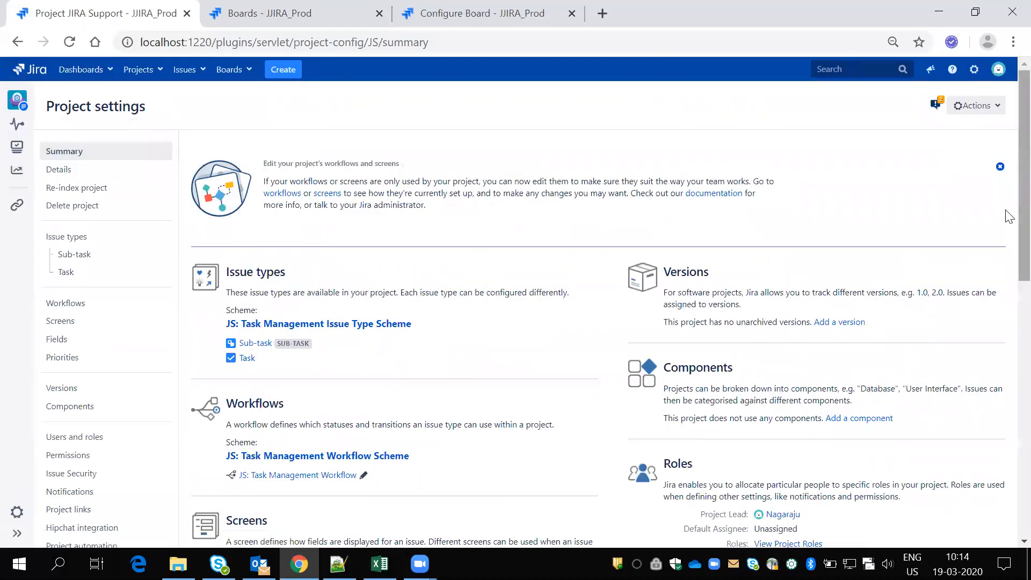
{"action": "scroll", "coordinate": [1006, 449], "scroll_direction": "down", "scroll_amount": 15}
{"action": "scroll", "coordinate": [1006, 500], "scroll_direction": "up", "scroll_amount": 15}
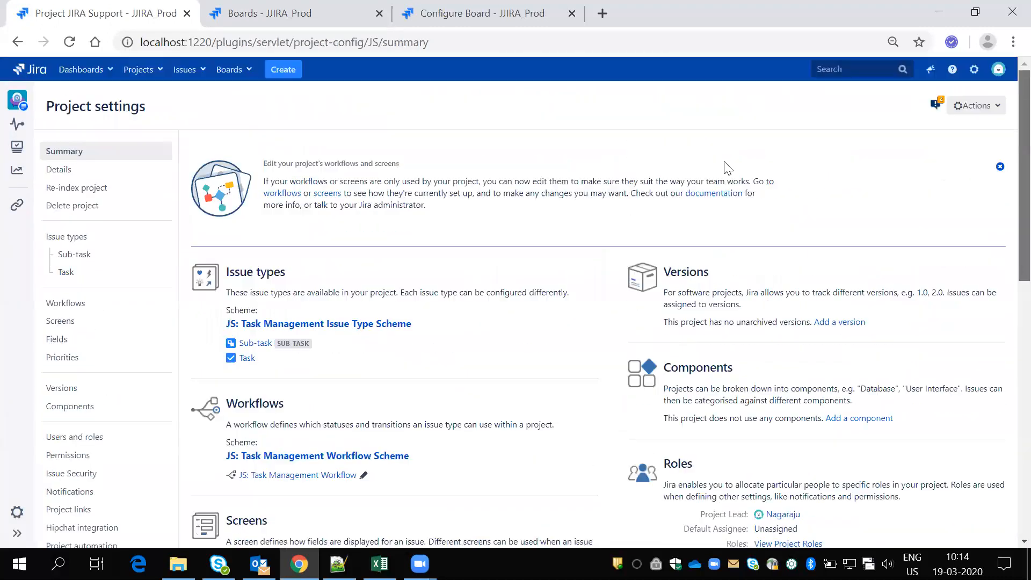
Check the JIRA Support project's shortcuts and available sections, and return to its open issues.
{"action": "left_click", "coordinate": [17, 205]}
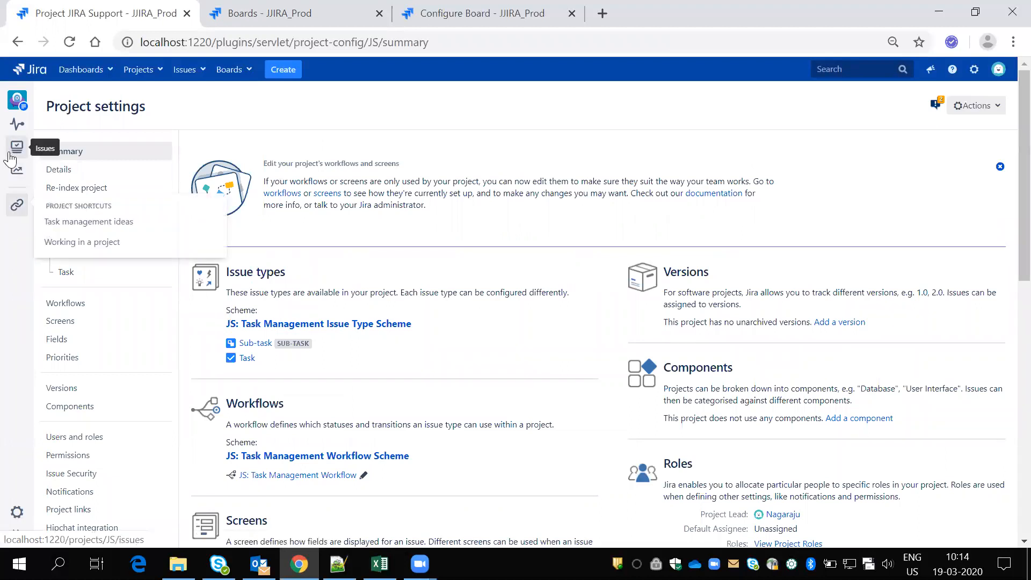
{"action": "left_click", "coordinate": [20, 217]}
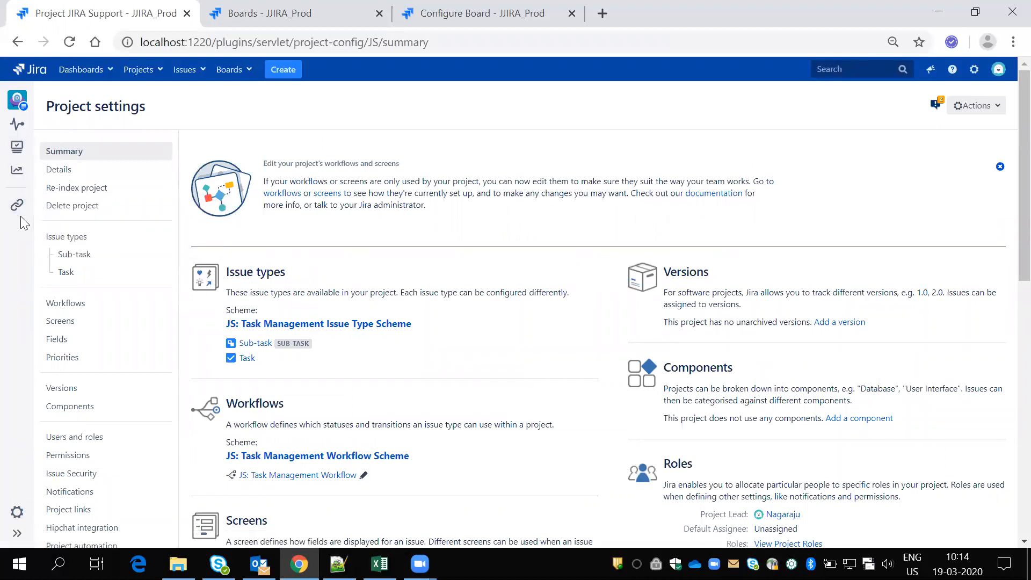
{"action": "left_click", "coordinate": [17, 205]}
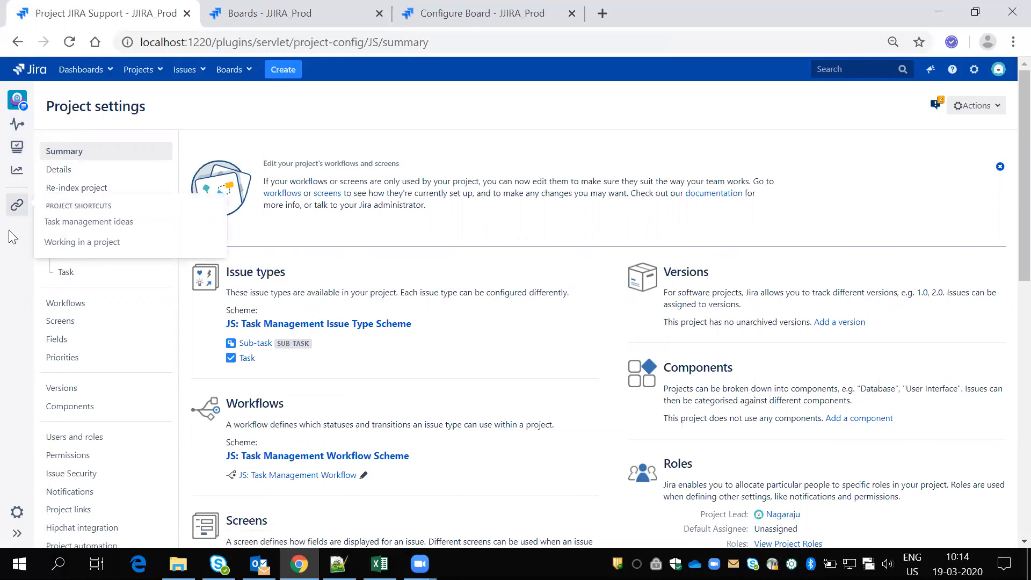
{"action": "left_click", "coordinate": [9, 230]}
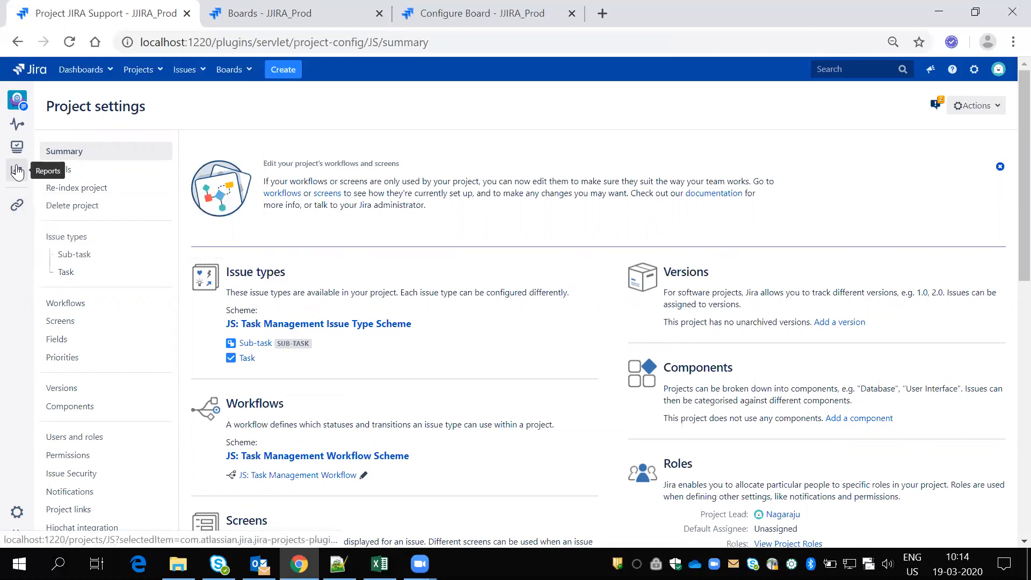
{"action": "mouse_move", "coordinate": [17, 205]}
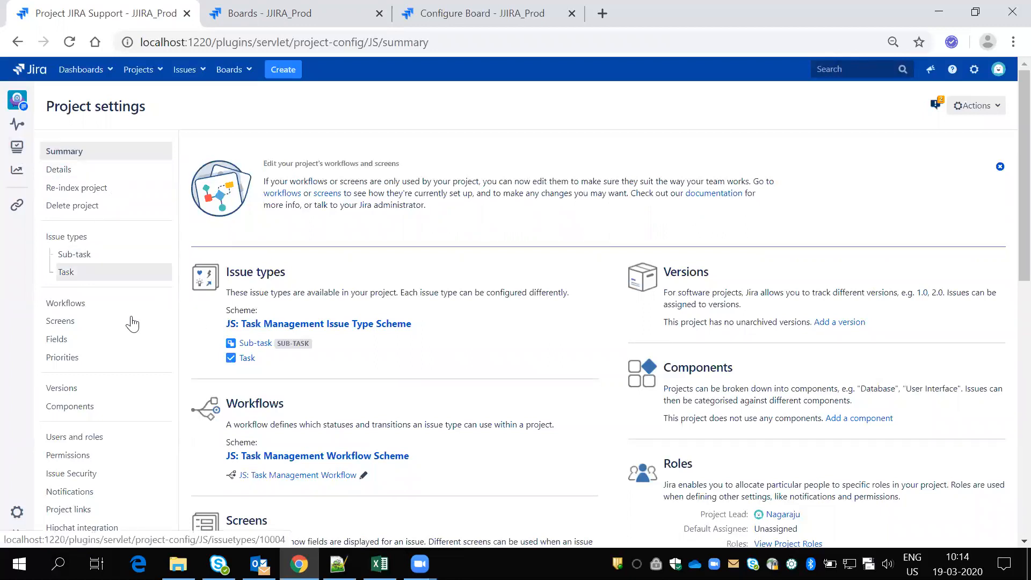
{"action": "left_click", "coordinate": [15, 148]}
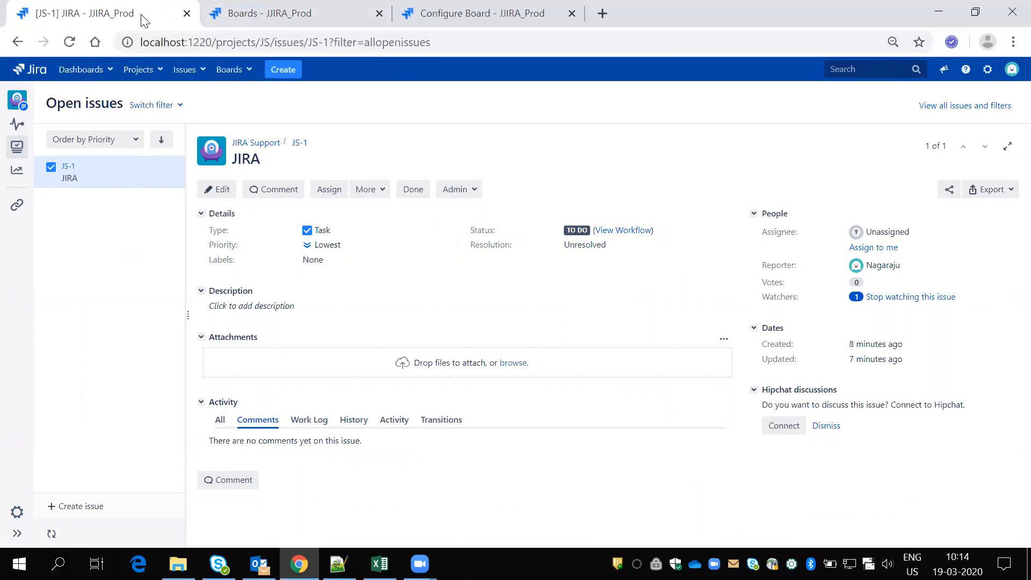
Create a Scrum board named JS board from the existing project JIRA Support (JS).
{"action": "left_click", "coordinate": [260, 12]}
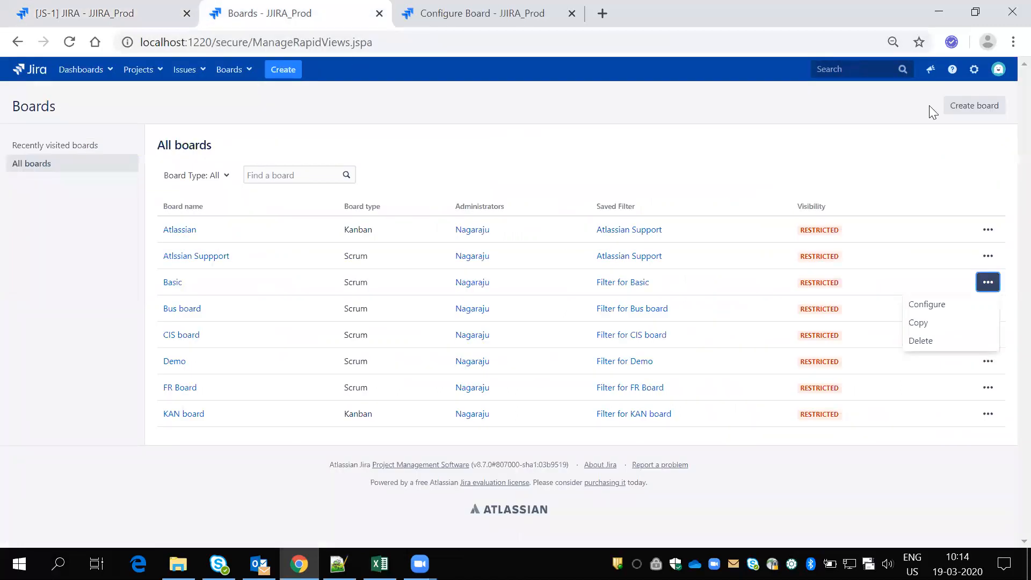
{"action": "left_click", "coordinate": [979, 107]}
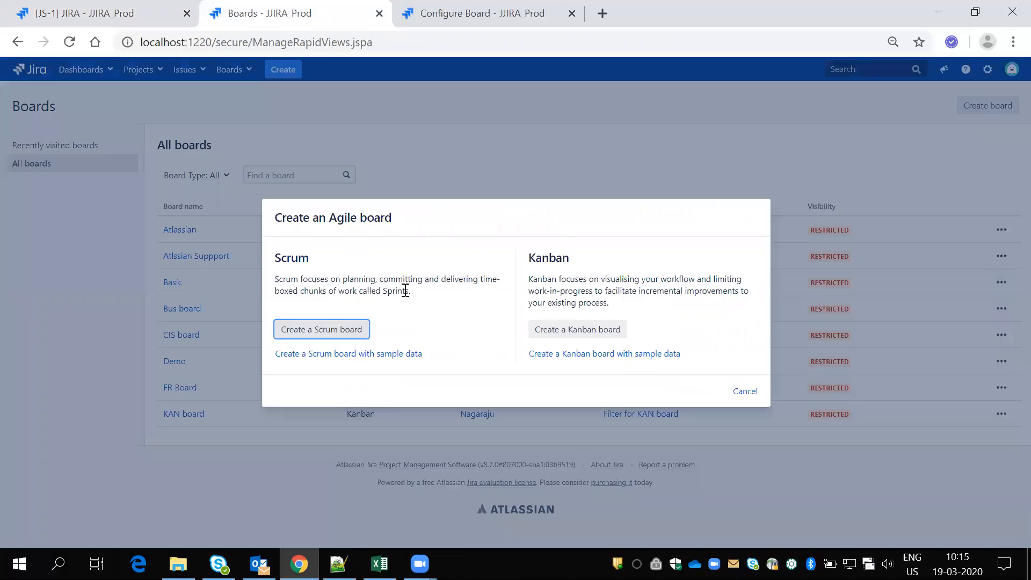
{"action": "left_click", "coordinate": [312, 331]}
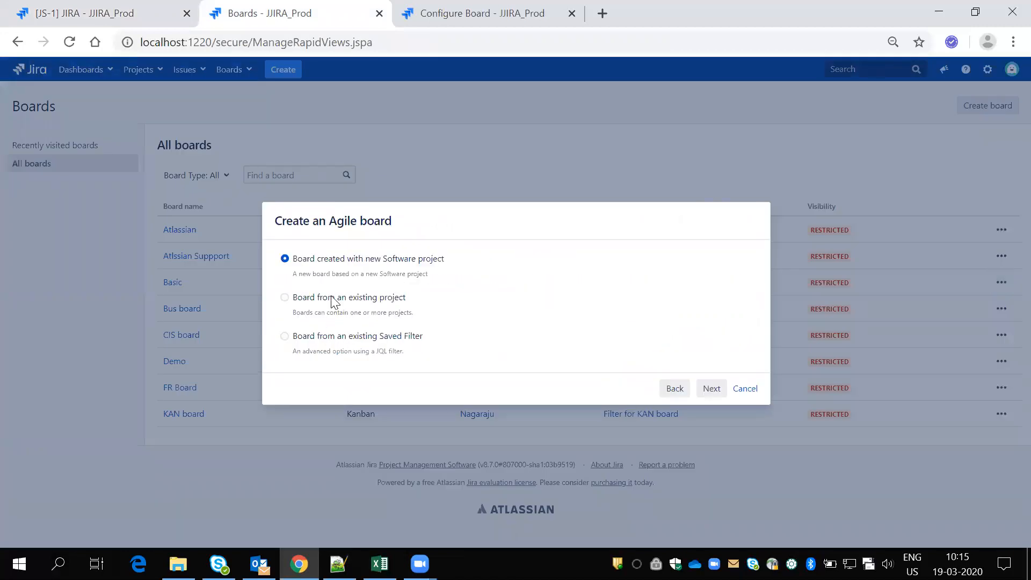
{"action": "left_click", "coordinate": [330, 299]}
{"action": "left_click", "coordinate": [712, 389]}
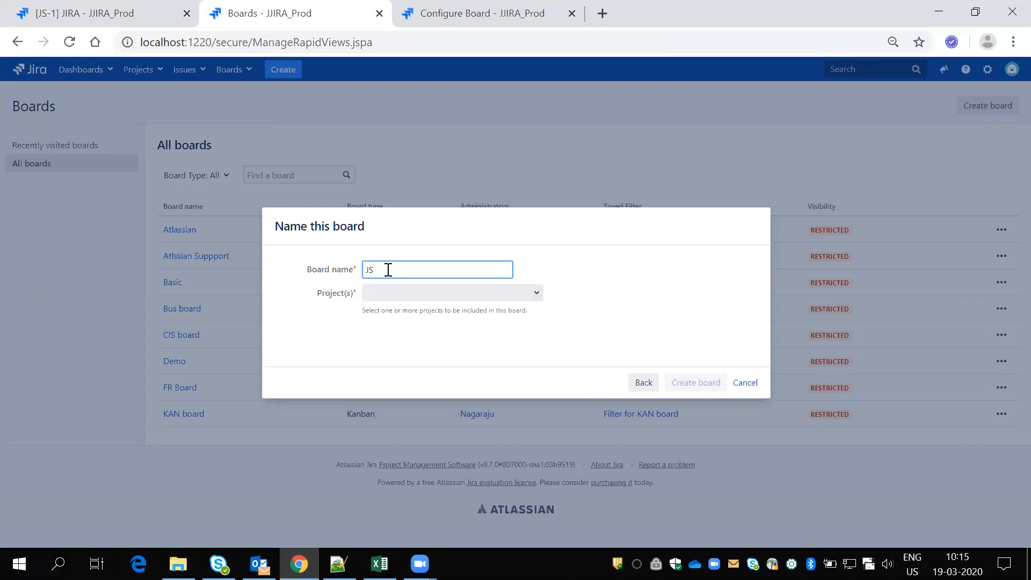
{"action": "left_click", "coordinate": [424, 292]}
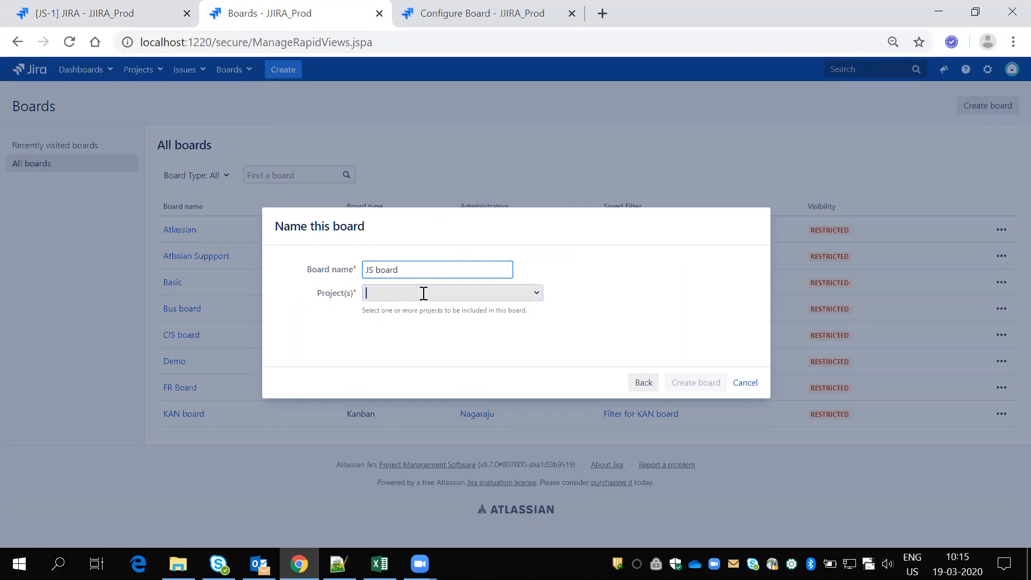
{"action": "left_click", "coordinate": [536, 296]}
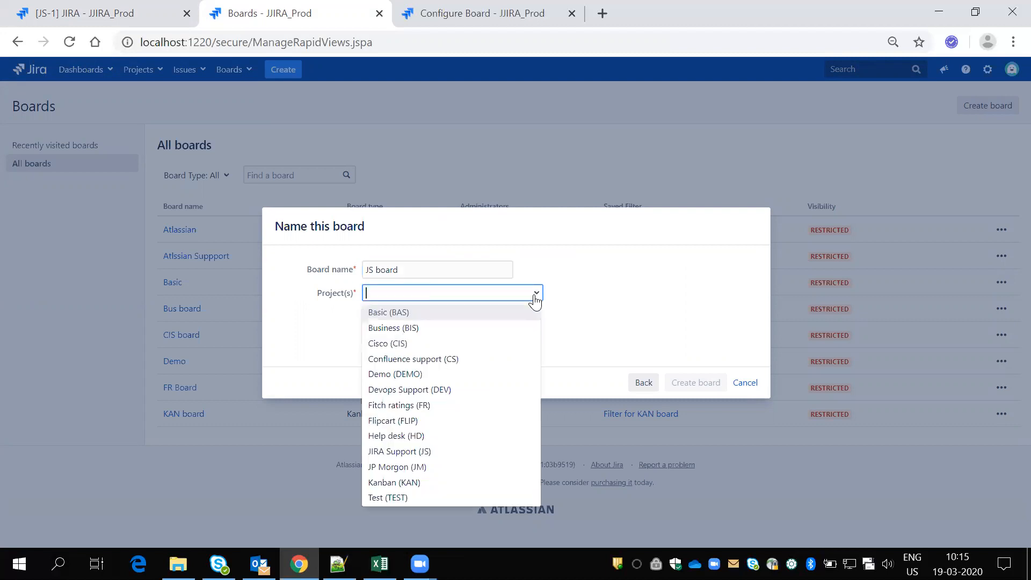
{"action": "type", "text": "JS"}
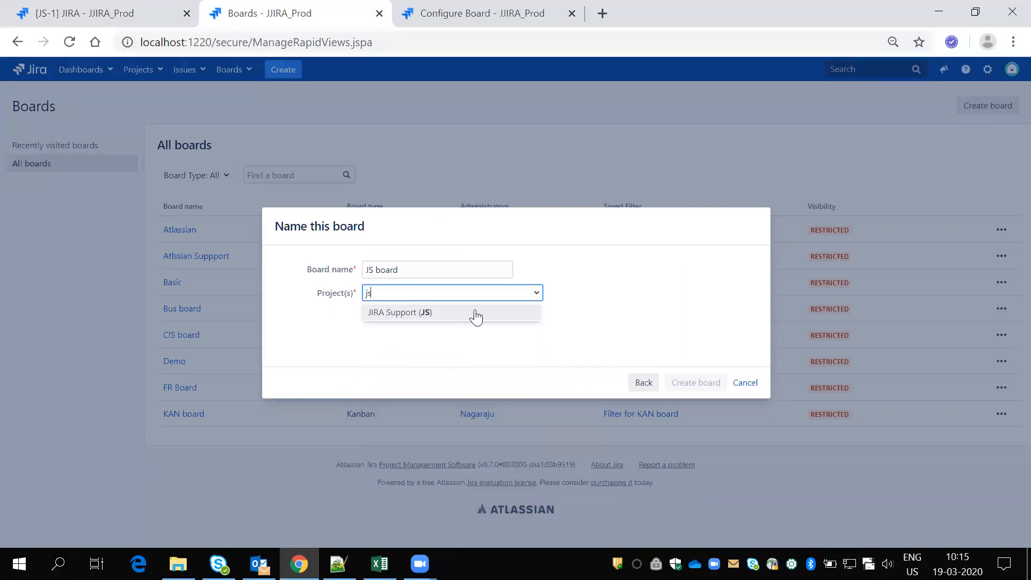
{"action": "left_click", "coordinate": [461, 312]}
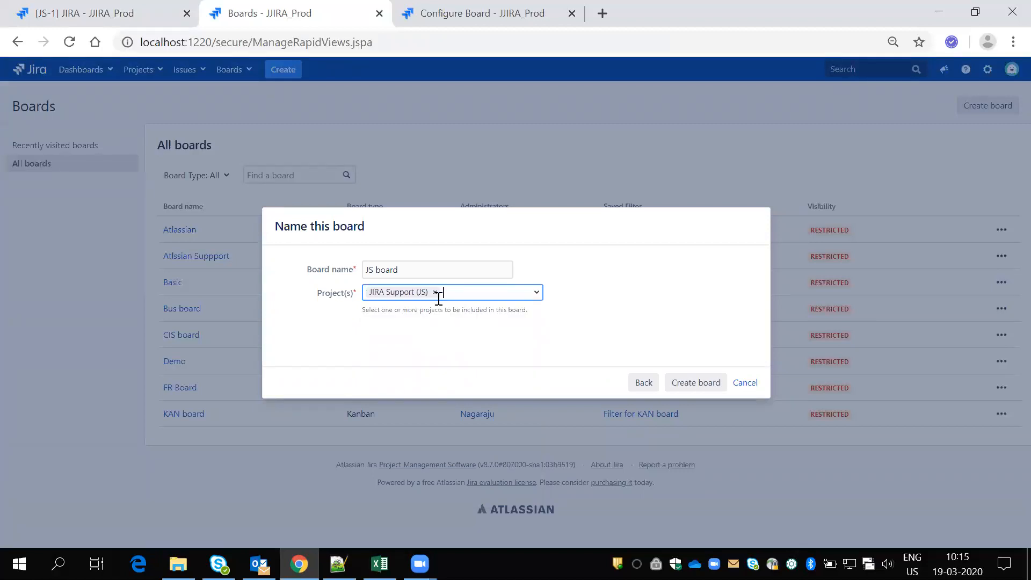
{"action": "left_click", "coordinate": [693, 383]}
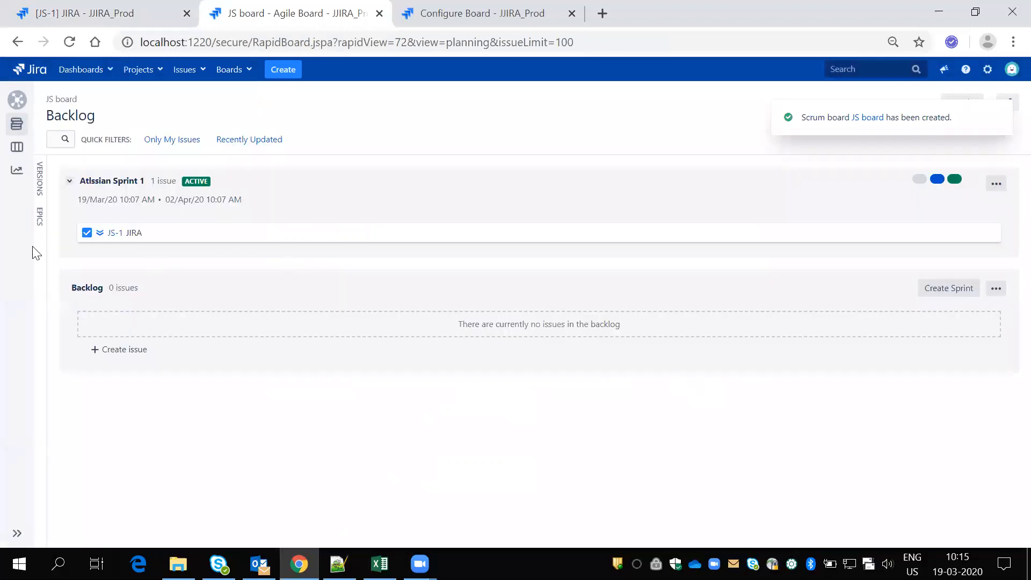
Show the epics and versions panels on the JS board's backlog.
{"action": "left_click", "coordinate": [38, 217]}
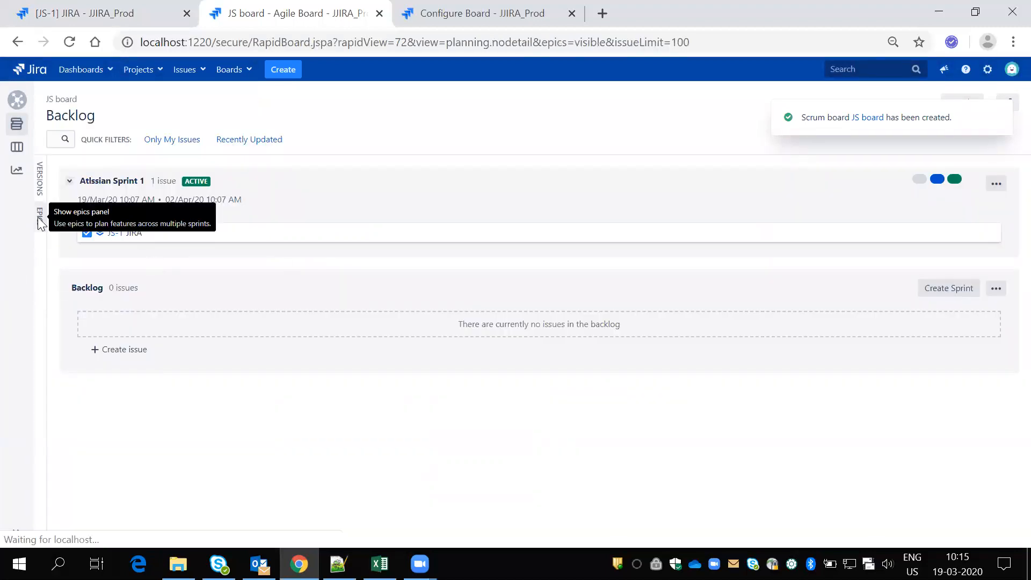
{"action": "left_click", "coordinate": [37, 194]}
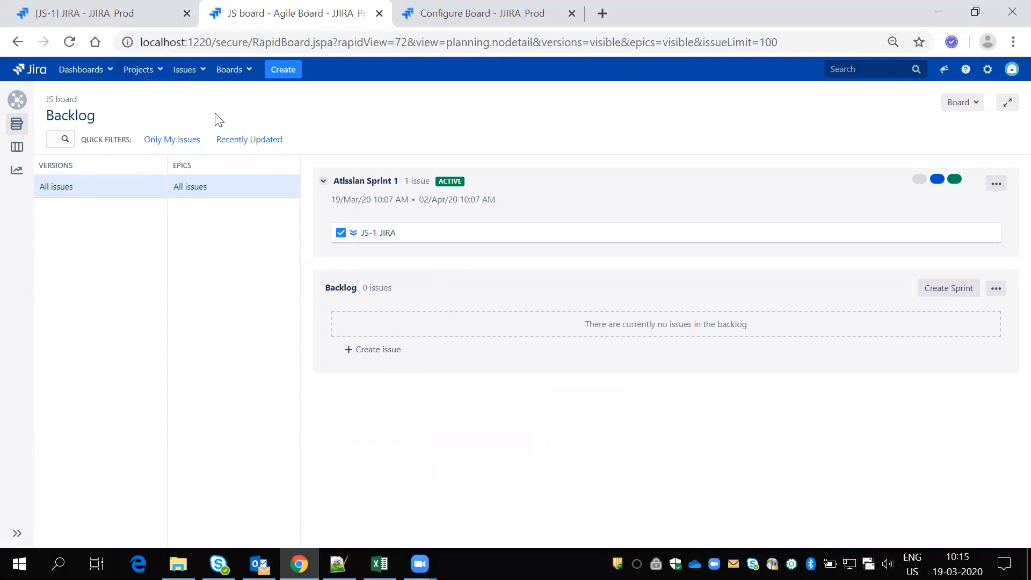
Open the Basic (BAS) project in a new browser tab for comparison and list the recent boards.
{"action": "left_click", "coordinate": [143, 78]}
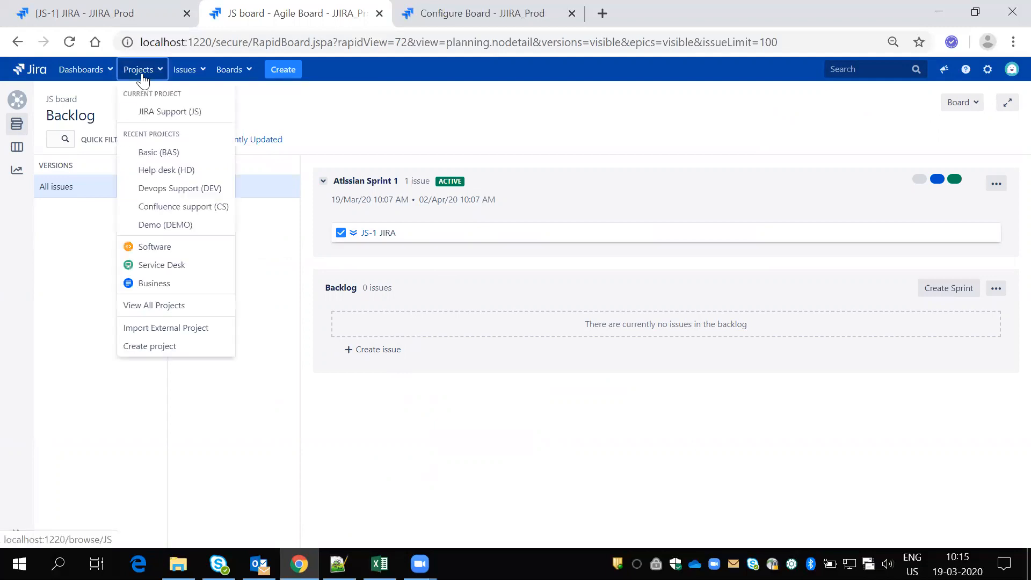
{"action": "right_click", "coordinate": [157, 160]}
{"action": "left_click", "coordinate": [173, 171]}
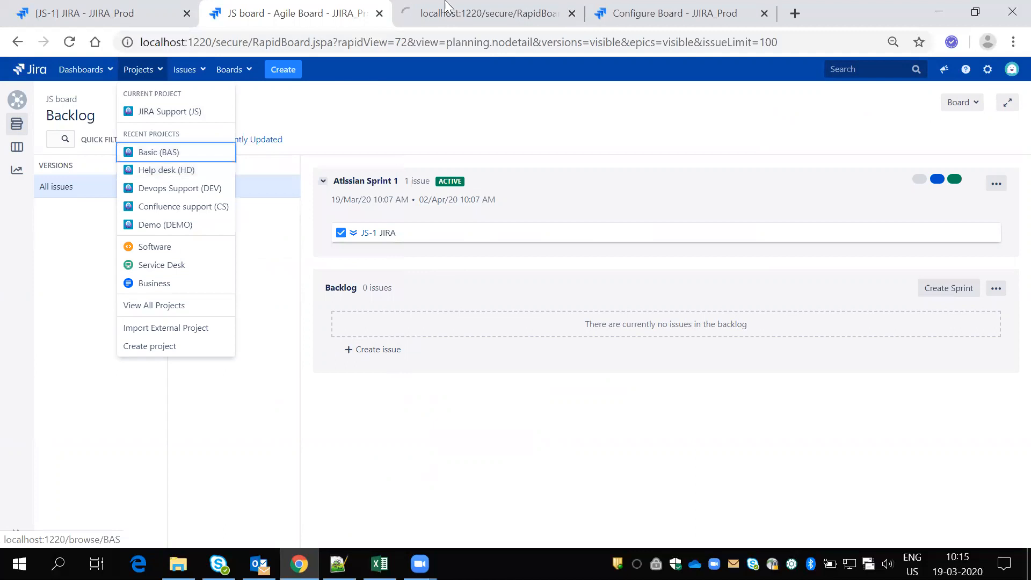
{"action": "left_click", "coordinate": [463, 7]}
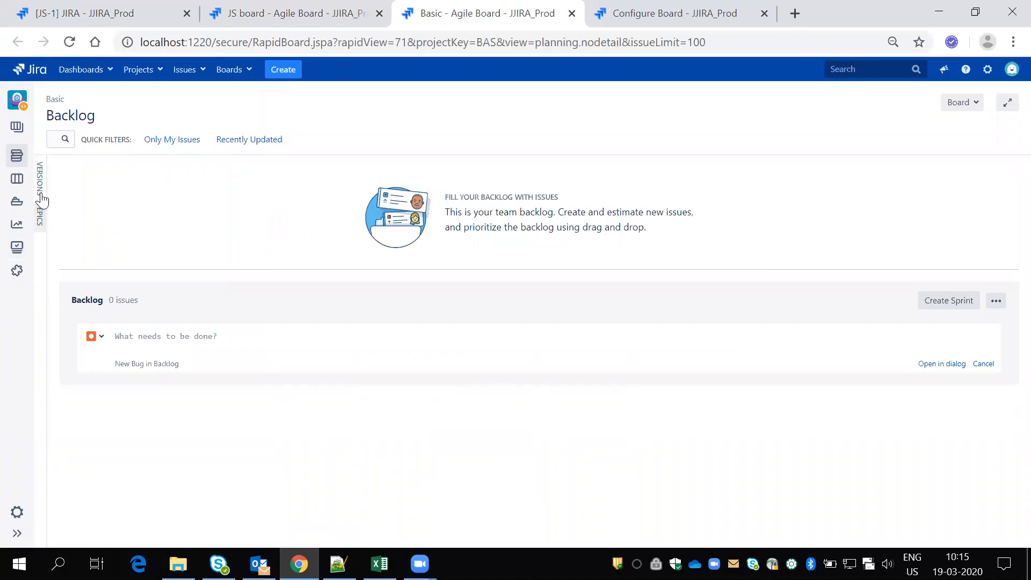
{"action": "left_click", "coordinate": [243, 81]}
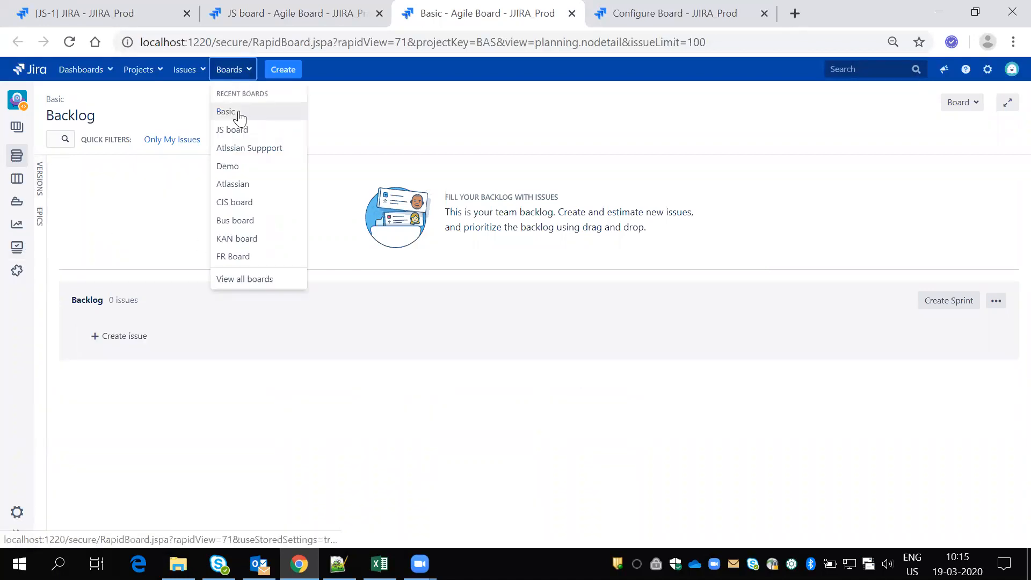
Open the Basic board and the Basic (BAS) project in turn to compare their views, ending on the board.
{"action": "left_click", "coordinate": [240, 113]}
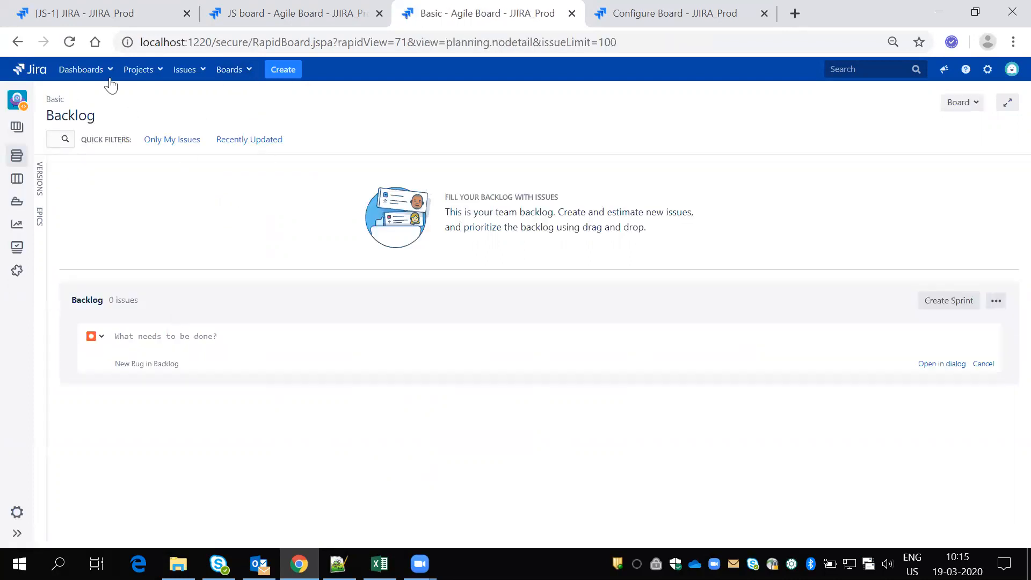
{"action": "left_click", "coordinate": [138, 81]}
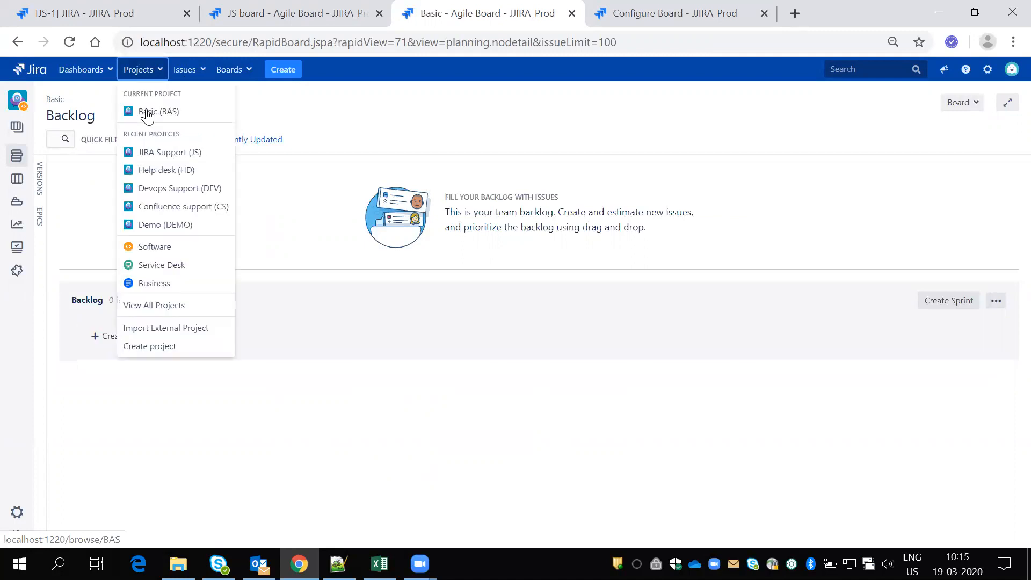
{"action": "left_click", "coordinate": [148, 113]}
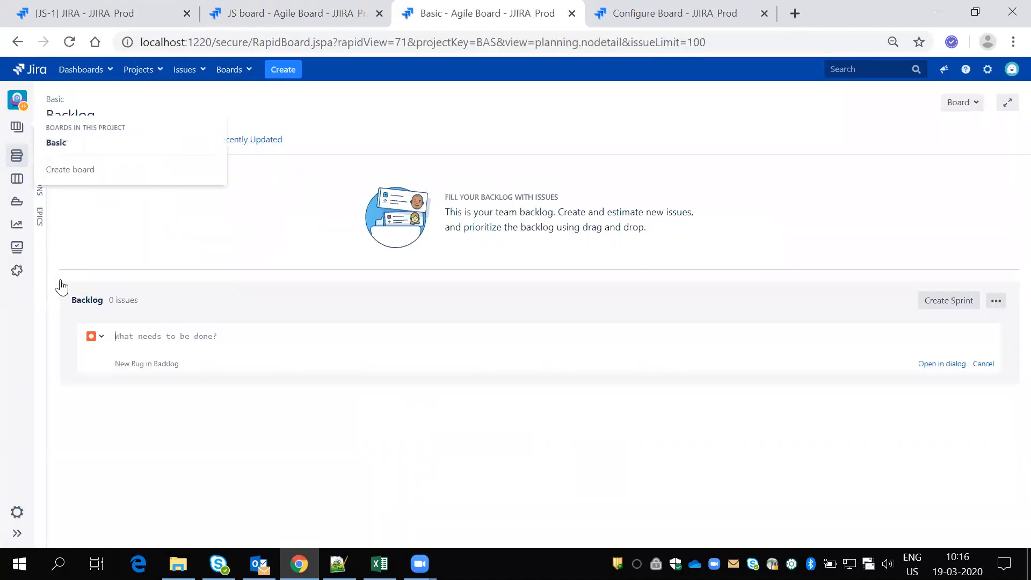
{"action": "left_click", "coordinate": [244, 72]}
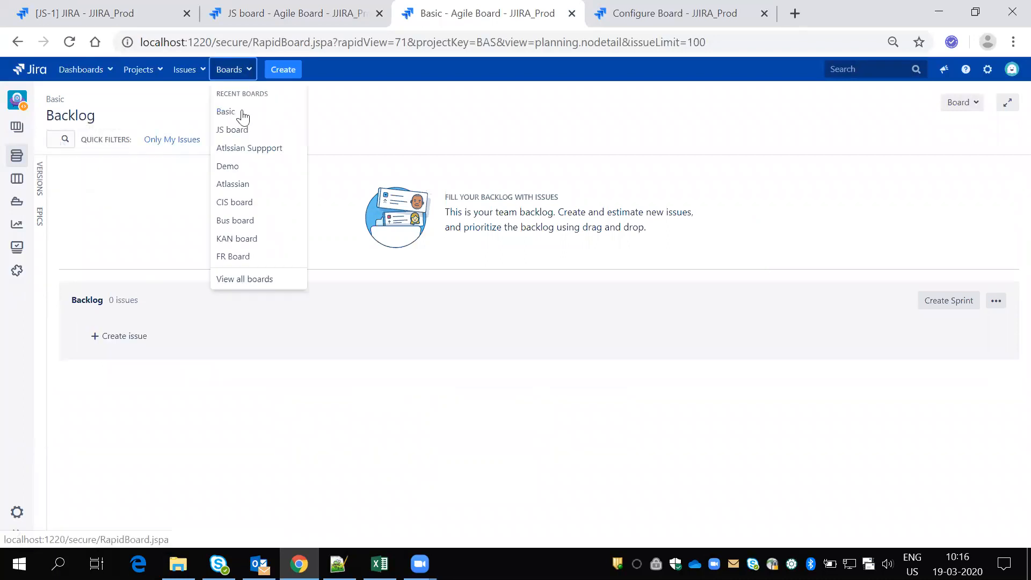
{"action": "left_click", "coordinate": [241, 115]}
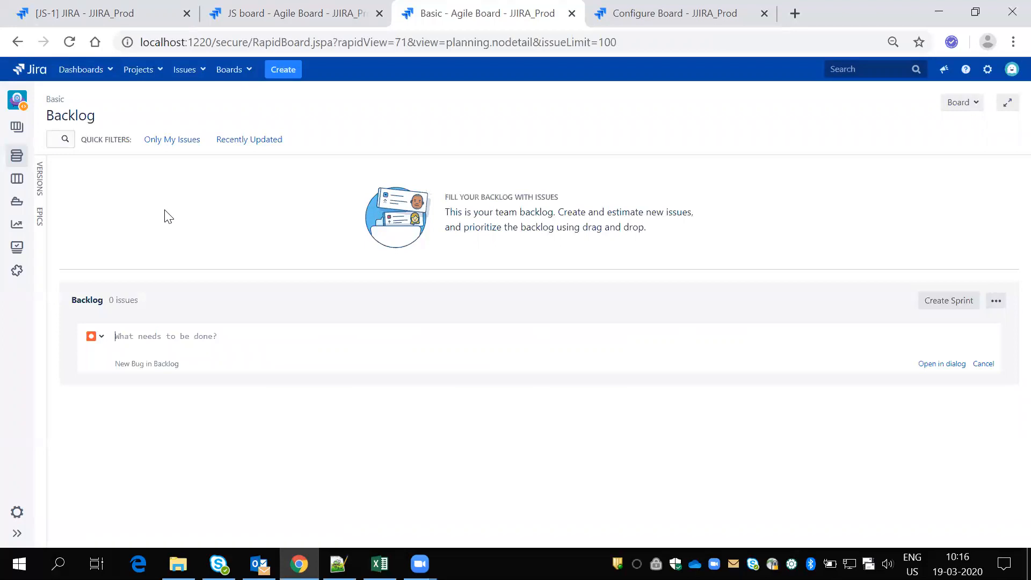
Check the JIRA Support project's shortcuts from its open issues page.
{"action": "left_click", "coordinate": [115, 18]}
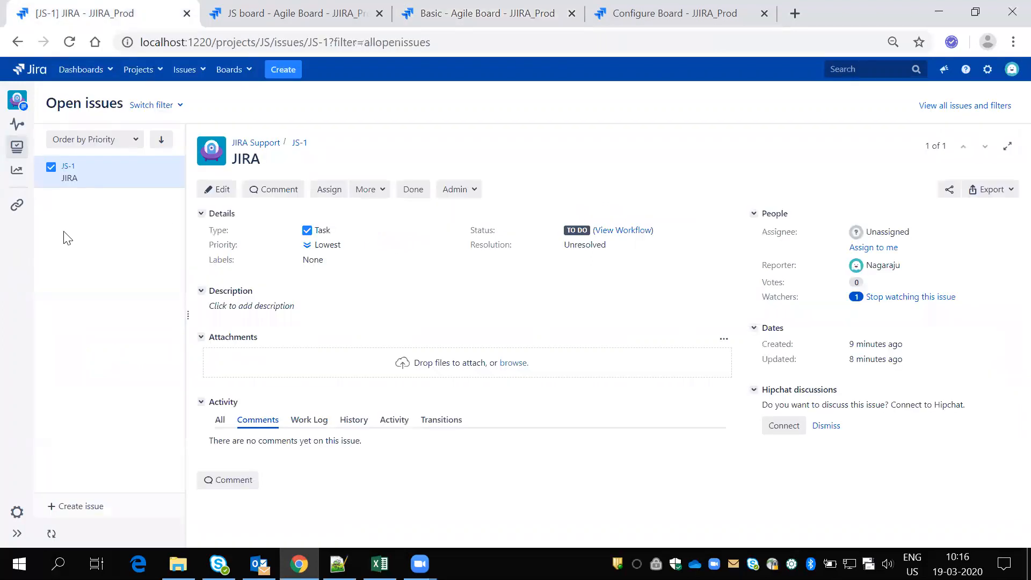
{"action": "left_click", "coordinate": [17, 206]}
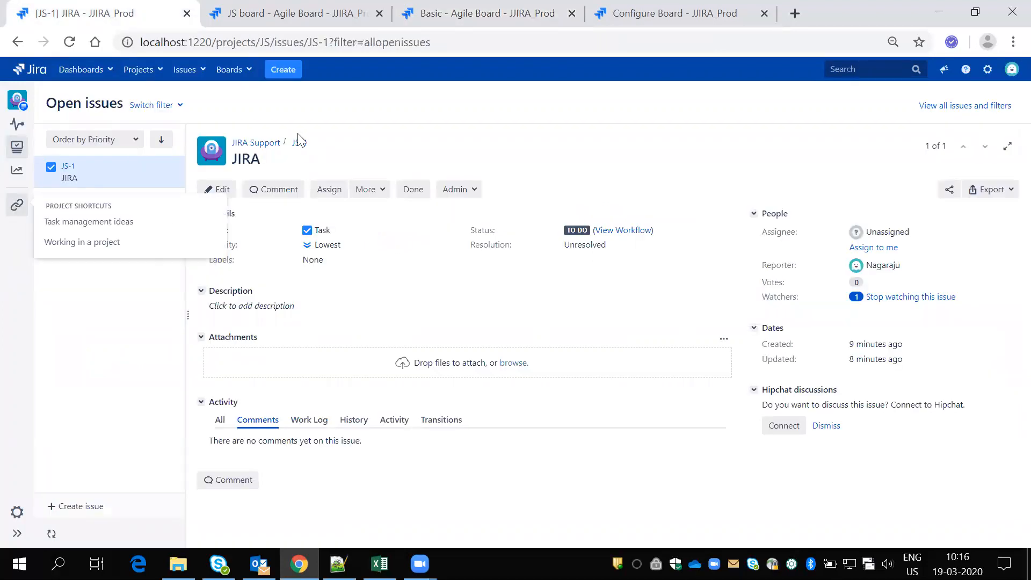
{"action": "left_click", "coordinate": [300, 136]}
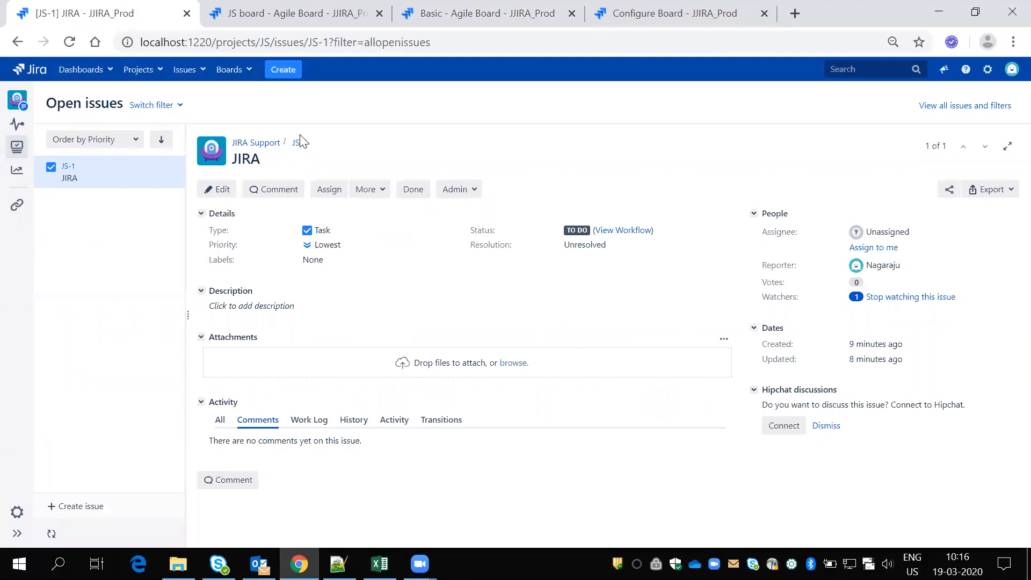
Reopen the JS board from the recent boards and hide the versions and epics panels on its backlog.
{"action": "left_click", "coordinate": [279, 15]}
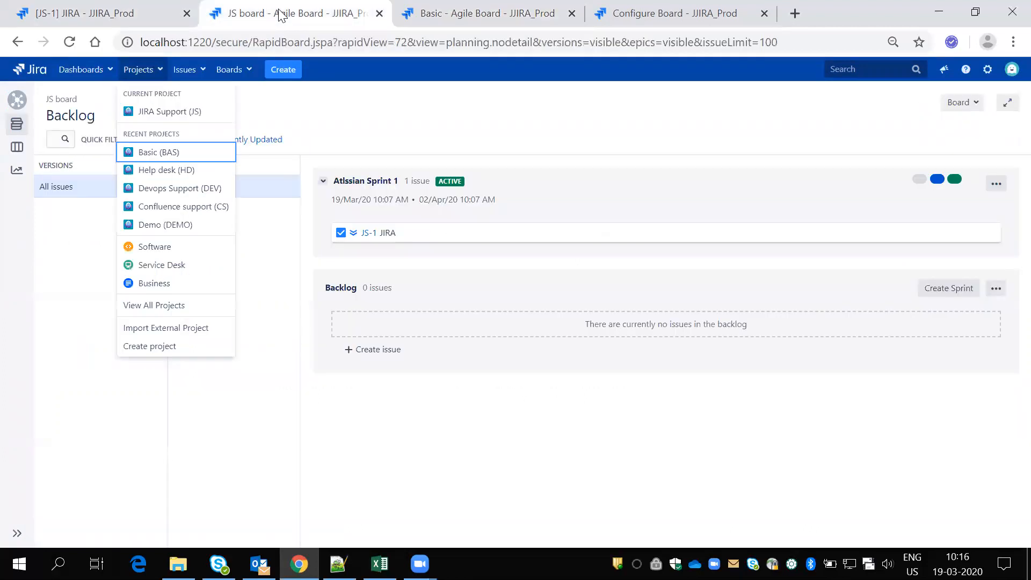
{"action": "left_click", "coordinate": [231, 70]}
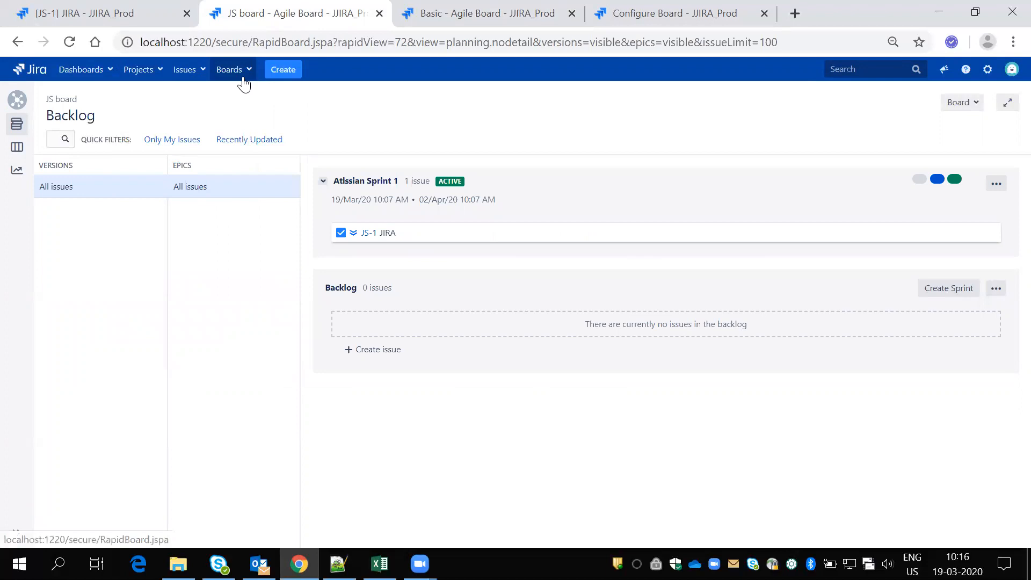
{"action": "left_click", "coordinate": [240, 74]}
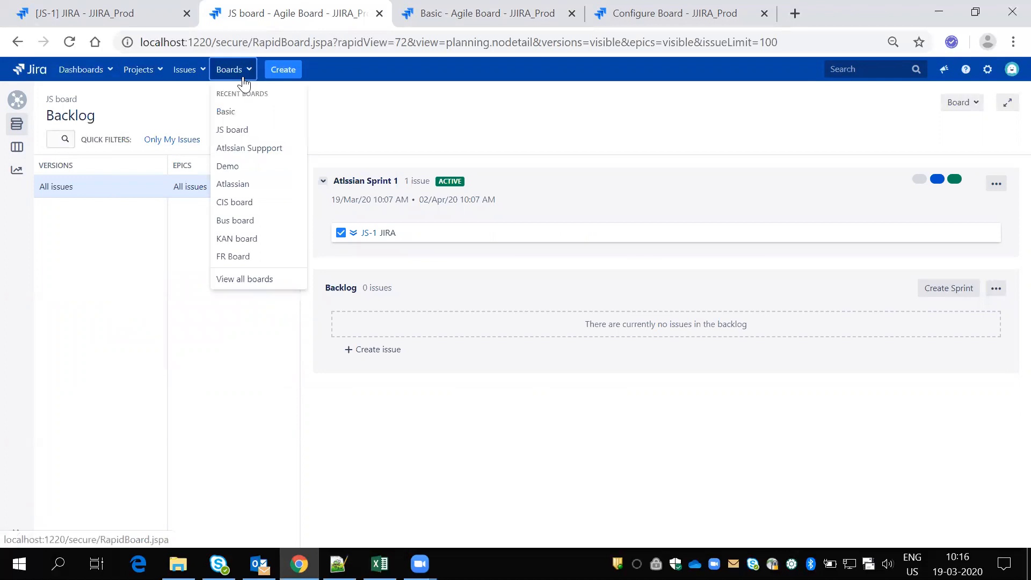
{"action": "left_click", "coordinate": [231, 130]}
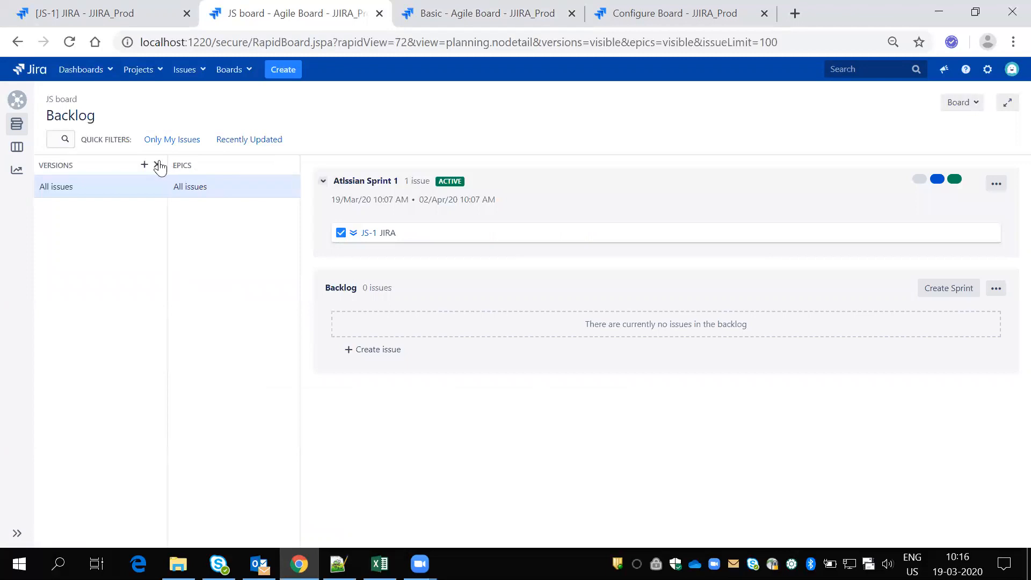
{"action": "left_click", "coordinate": [157, 164]}
{"action": "left_click", "coordinate": [169, 164]}
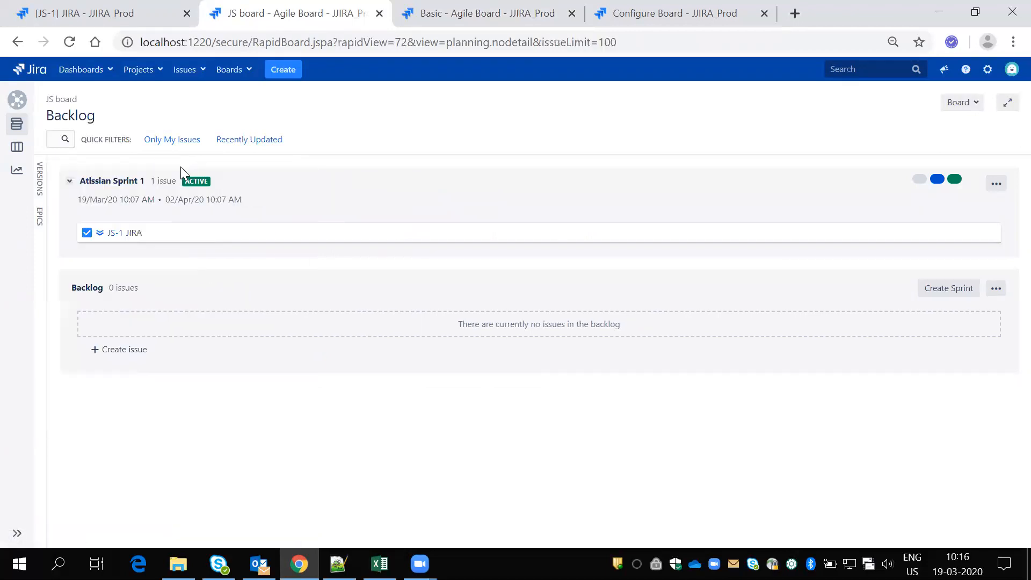
Return to the JIRA Support (JS) project and reopen its open issues page.
{"action": "left_click", "coordinate": [105, 16]}
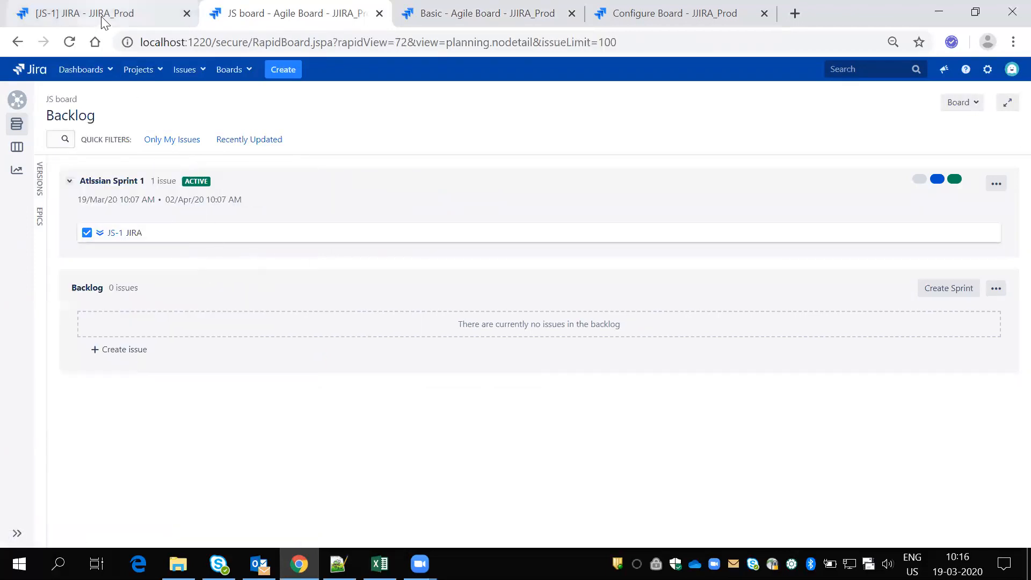
{"action": "left_click", "coordinate": [136, 69]}
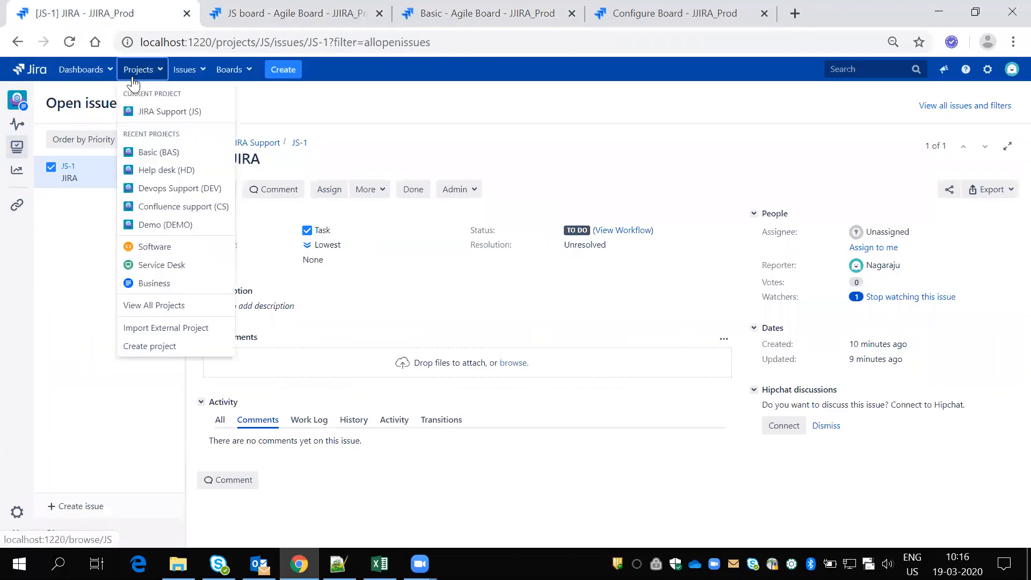
{"action": "left_click", "coordinate": [176, 114]}
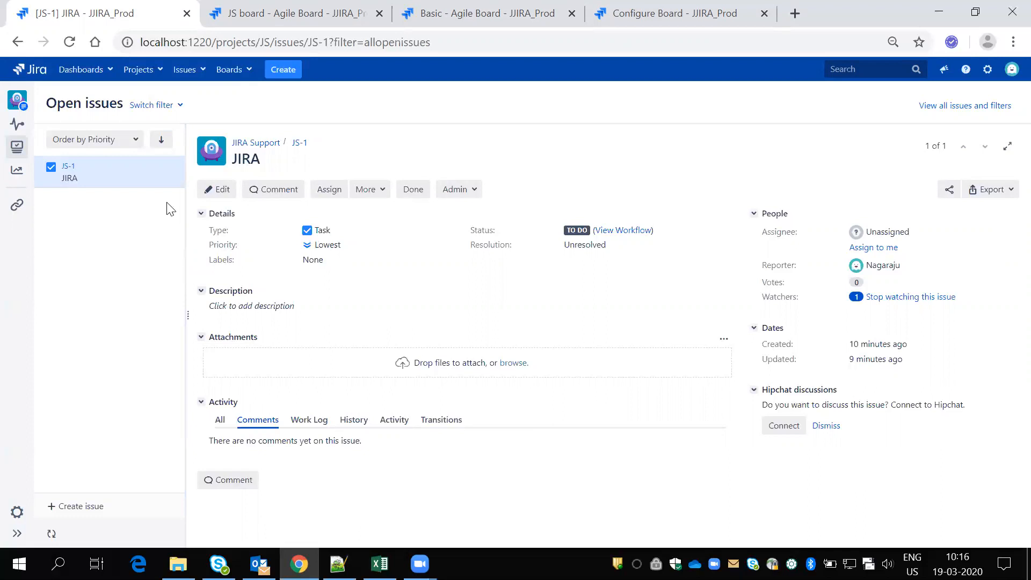
Open the Basic (BAS) project again, followed by the Basic board, to compare their sections.
{"action": "left_click", "coordinate": [415, 4]}
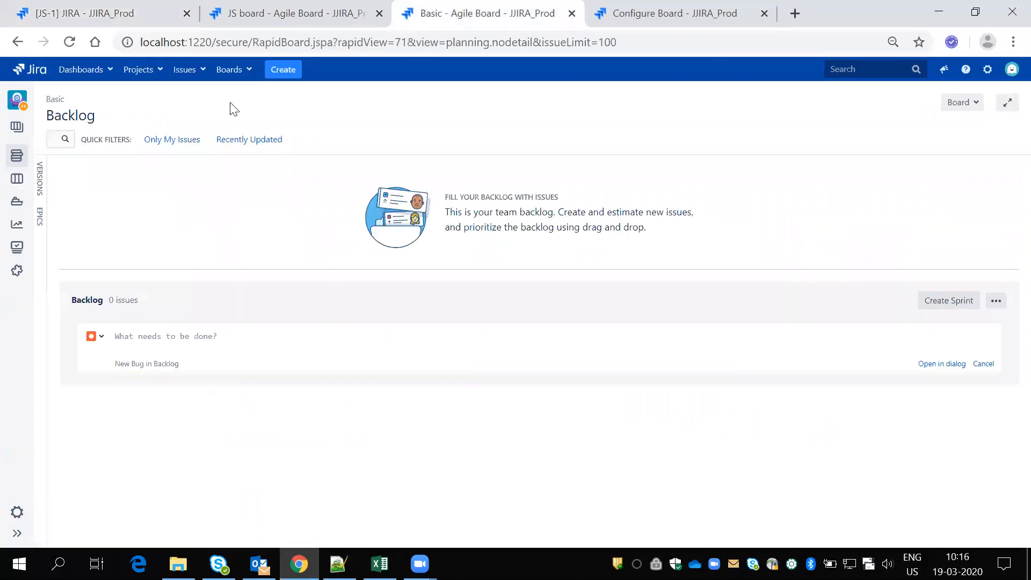
{"action": "left_click", "coordinate": [146, 70]}
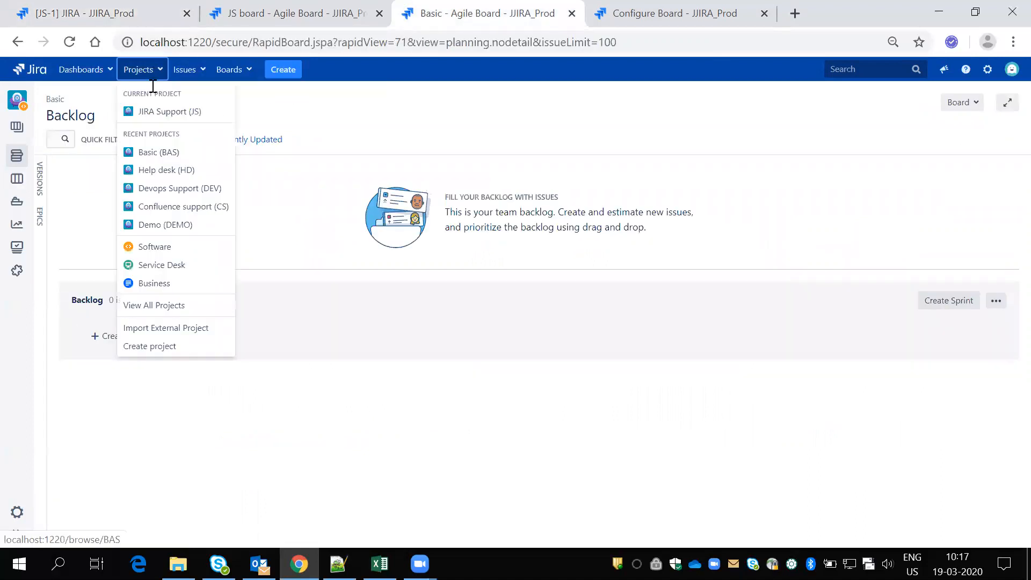
{"action": "left_click", "coordinate": [148, 153]}
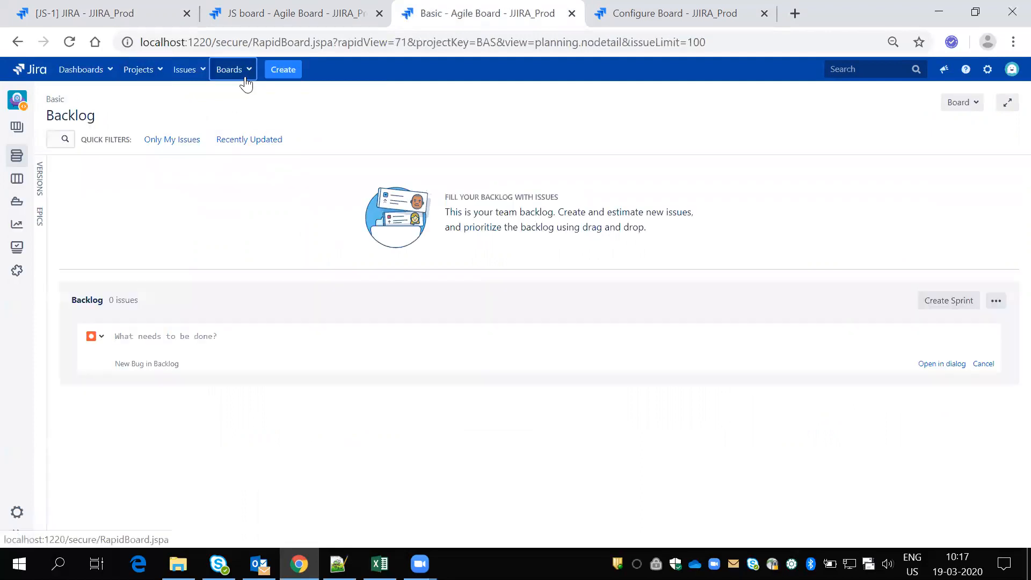
{"action": "left_click", "coordinate": [245, 75]}
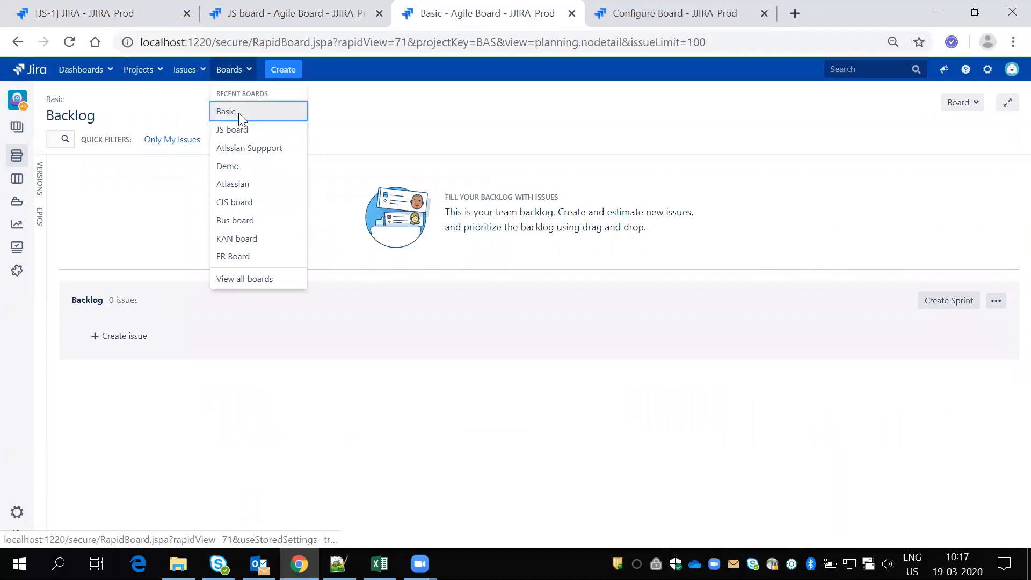
{"action": "left_click", "coordinate": [238, 113]}
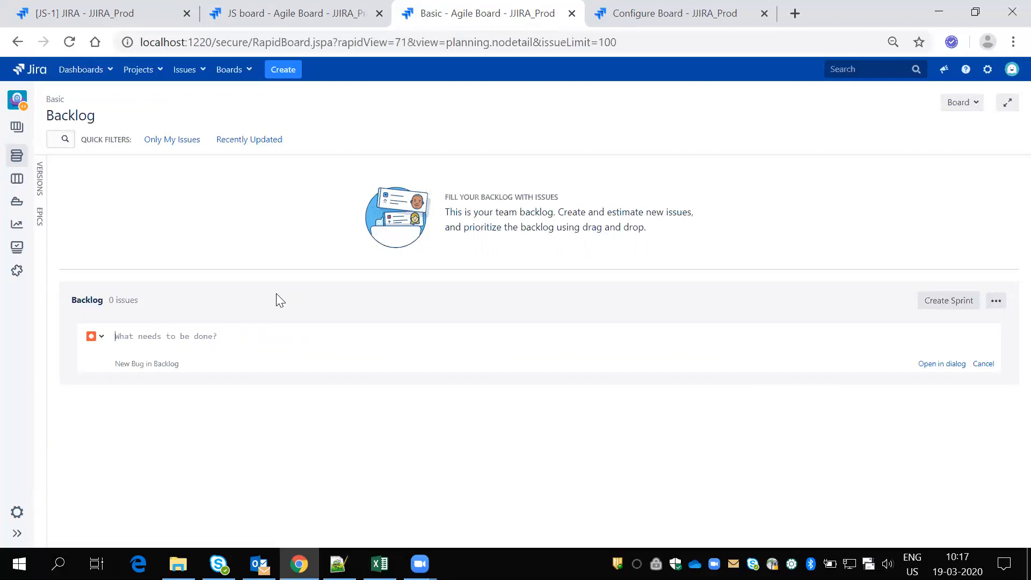
View JIRA Support's open issues briefly, and reopen the JS board's backlog from the recent boards.
{"action": "left_click", "coordinate": [117, 7]}
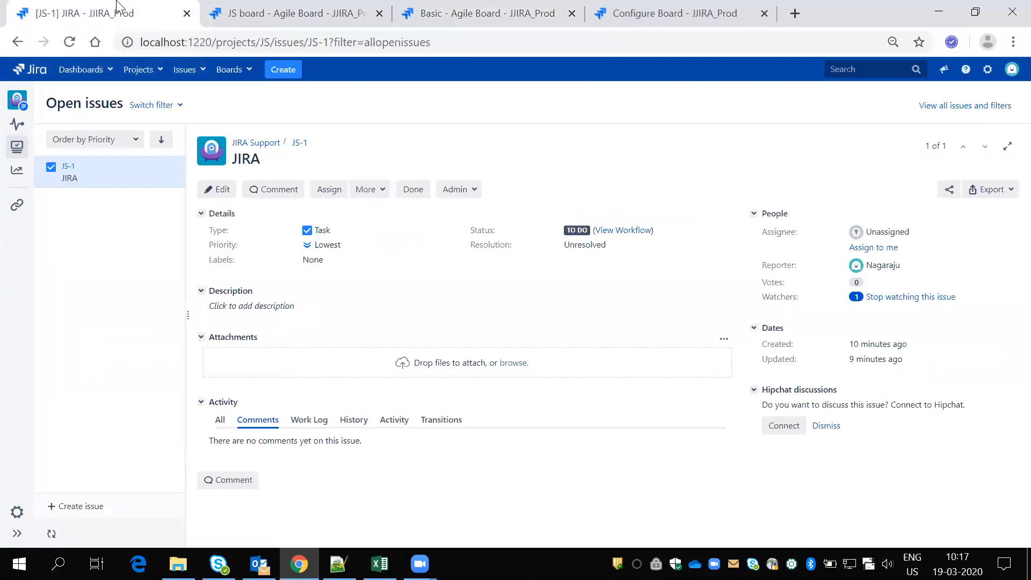
{"action": "left_click", "coordinate": [293, 8]}
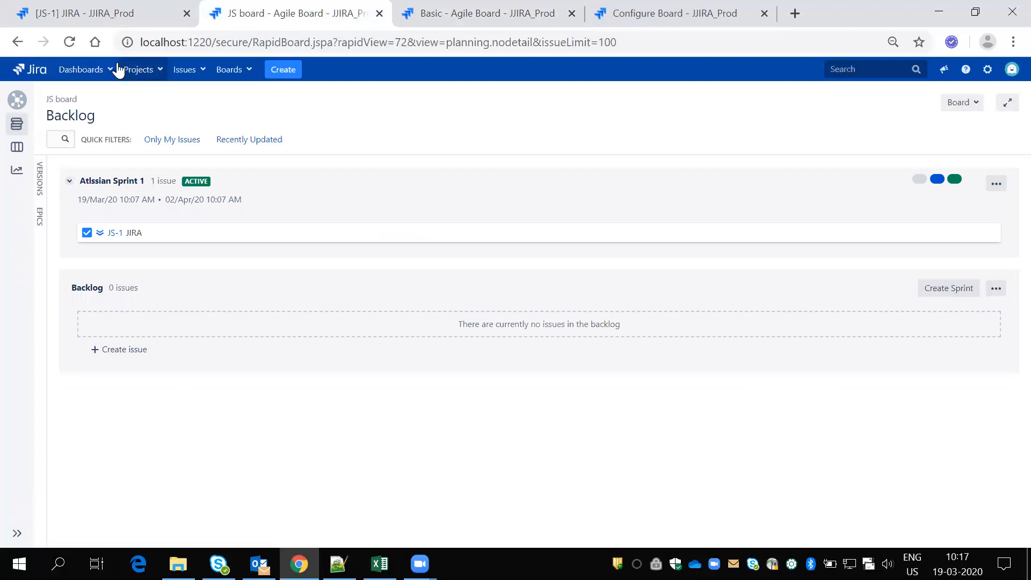
{"action": "left_click", "coordinate": [236, 71]}
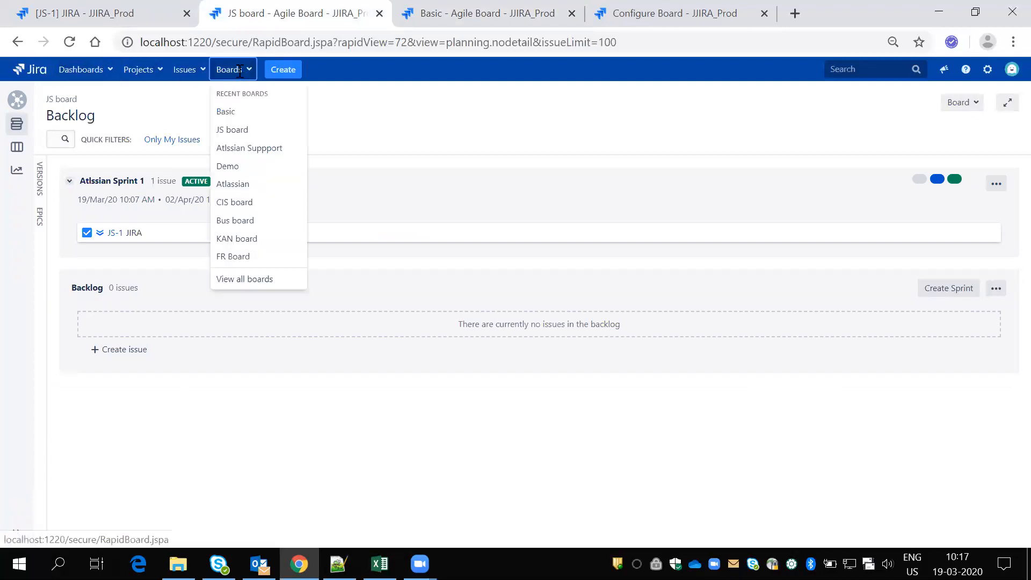
{"action": "left_click", "coordinate": [238, 130]}
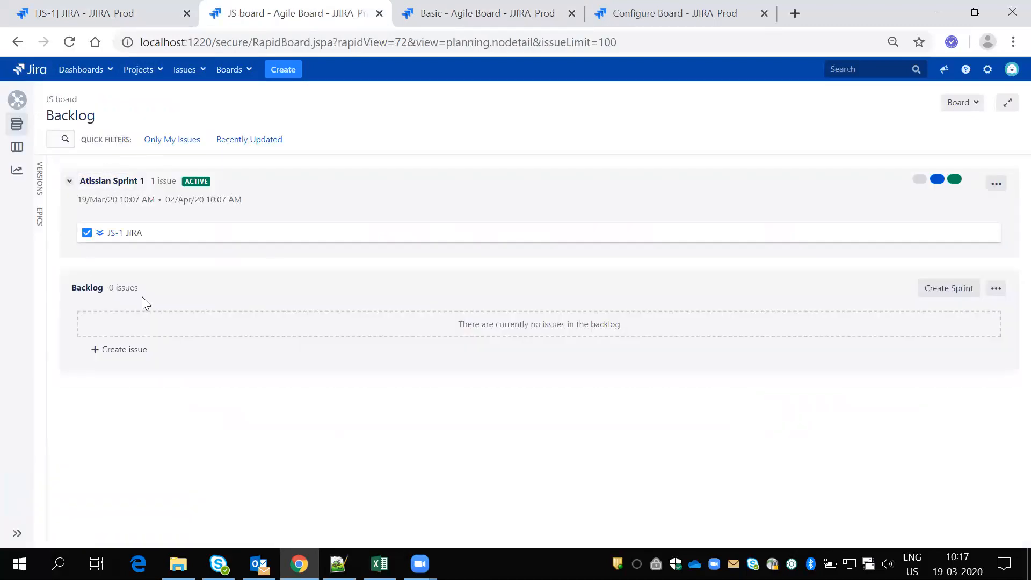
Reopen the JIRA Support (JS) project and compare its available sections with those of the JS board.
{"action": "left_click", "coordinate": [145, 11]}
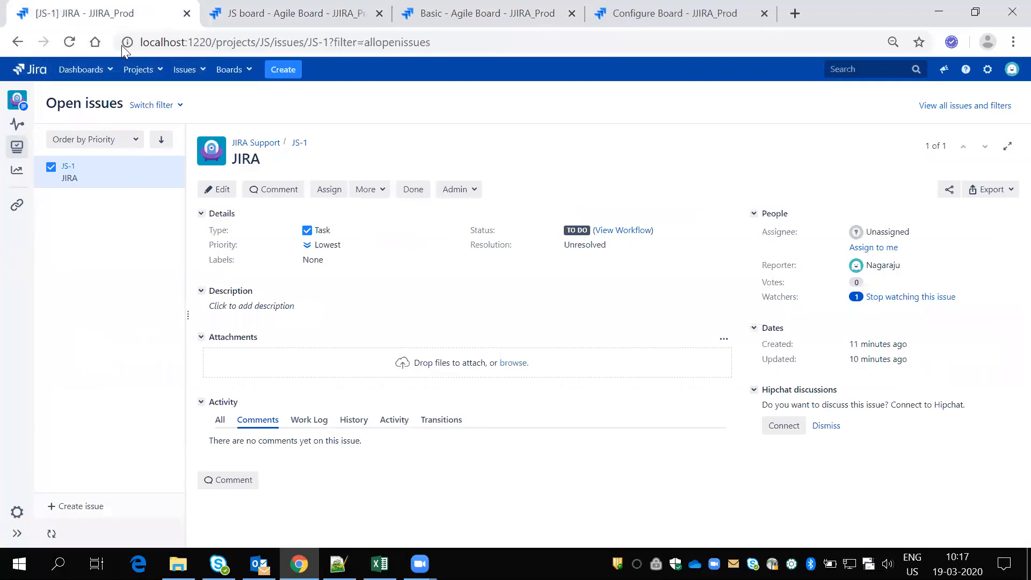
{"action": "left_click", "coordinate": [140, 69]}
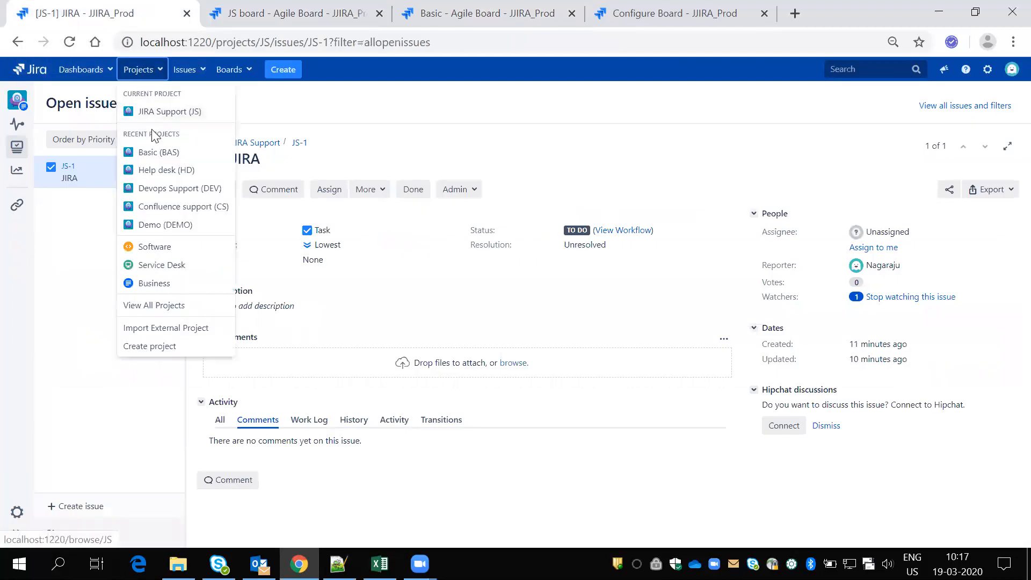
{"action": "left_click", "coordinate": [148, 111]}
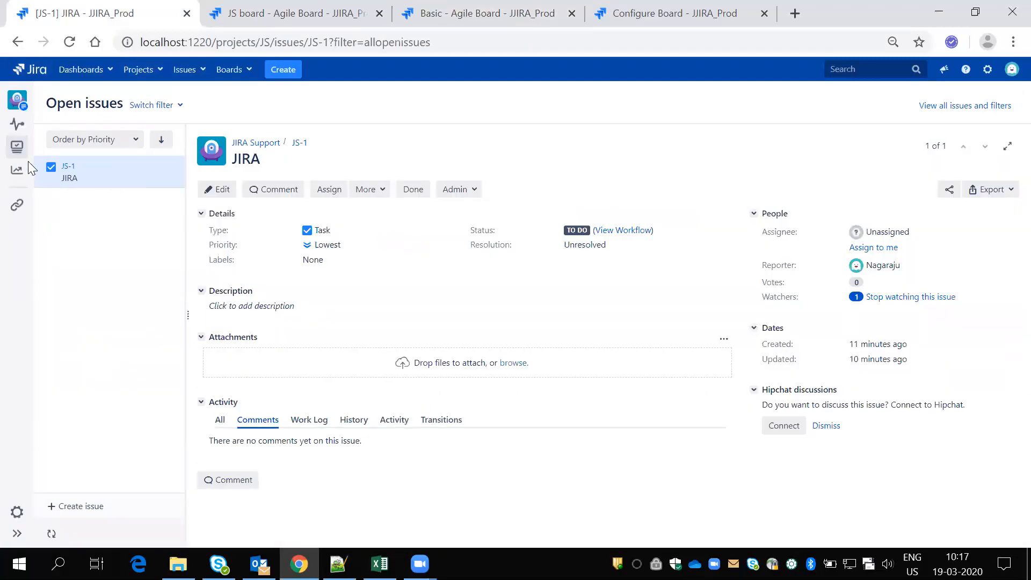
{"action": "mouse_move", "coordinate": [17, 205]}
{"action": "left_click", "coordinate": [253, 8]}
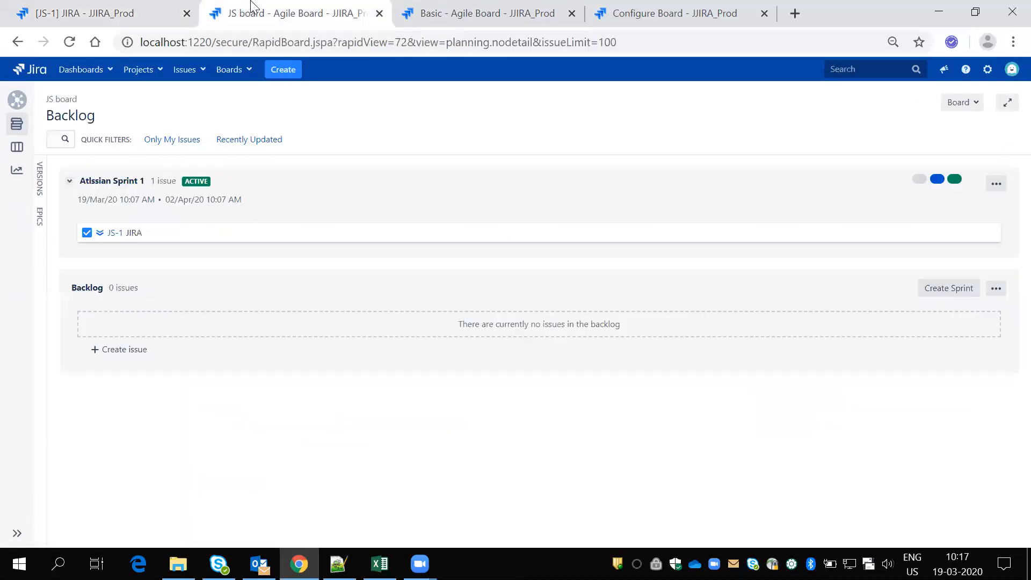
{"action": "left_click", "coordinate": [142, 8]}
{"action": "left_click", "coordinate": [242, 7]}
{"action": "left_click", "coordinate": [126, 9]}
{"action": "left_click", "coordinate": [258, 7]}
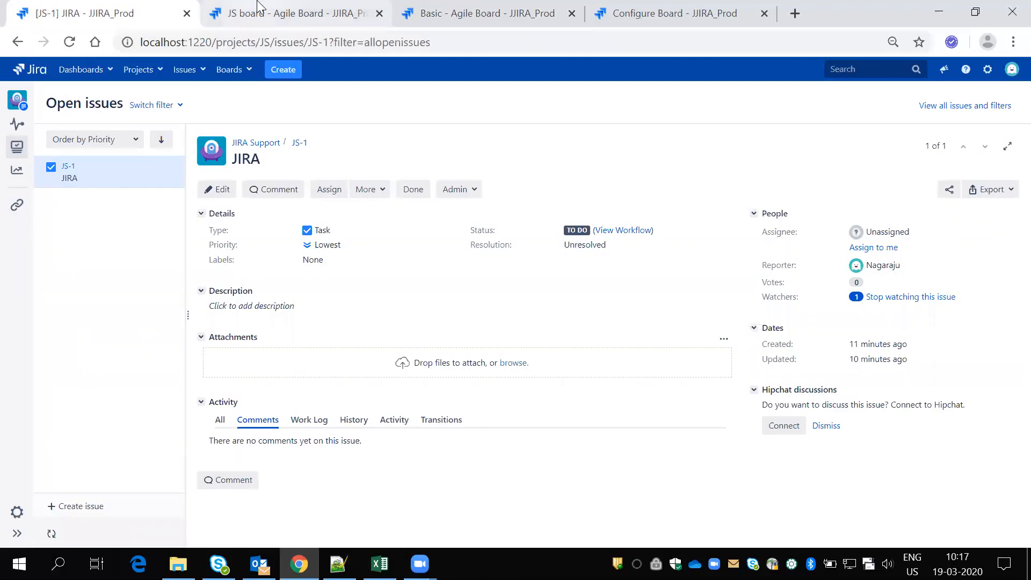
Change the JIRA Support project's type to Software in its project details and save the change.
{"action": "left_click", "coordinate": [161, 7]}
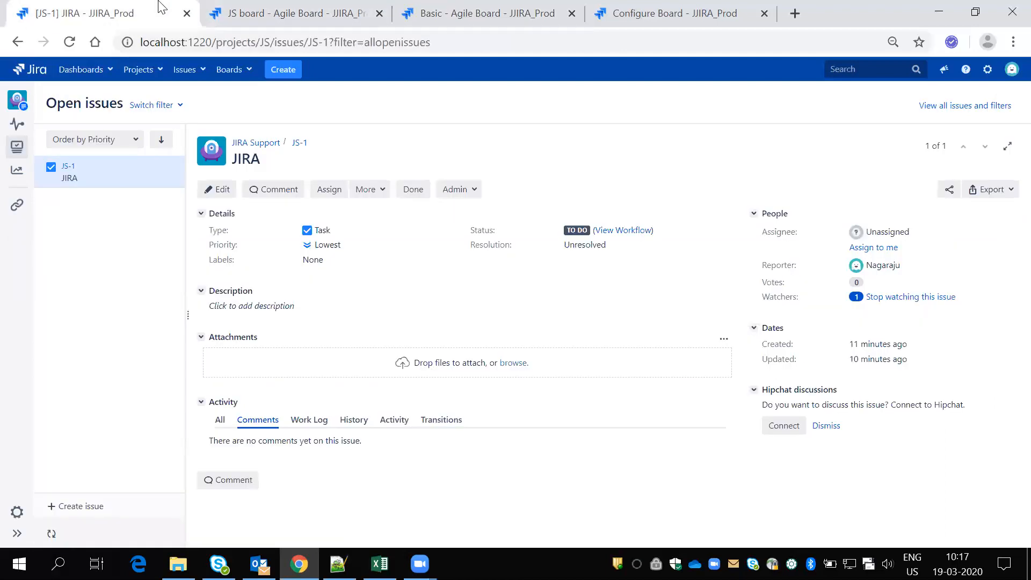
{"action": "left_click", "coordinate": [17, 513]}
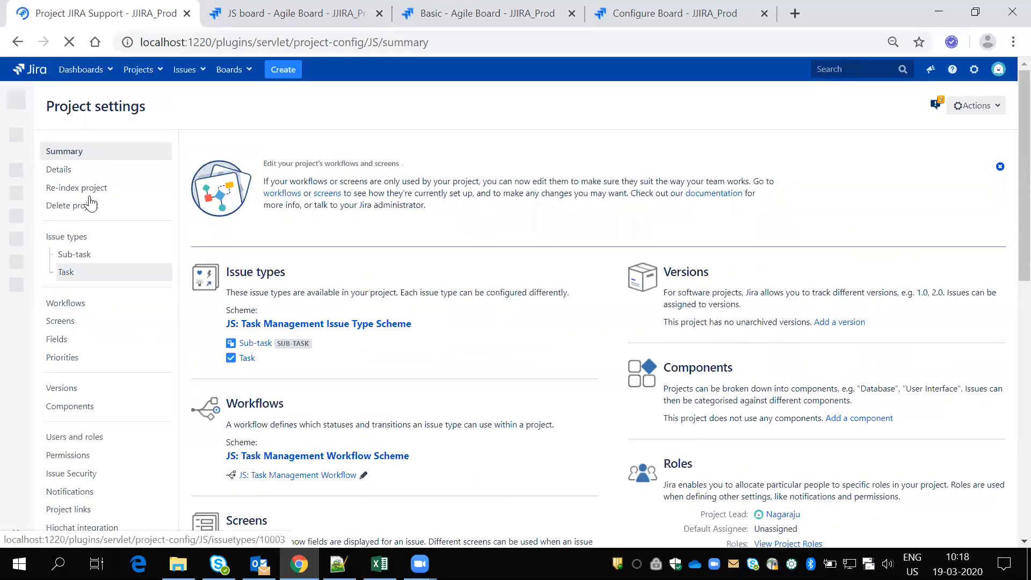
{"action": "left_click", "coordinate": [72, 172]}
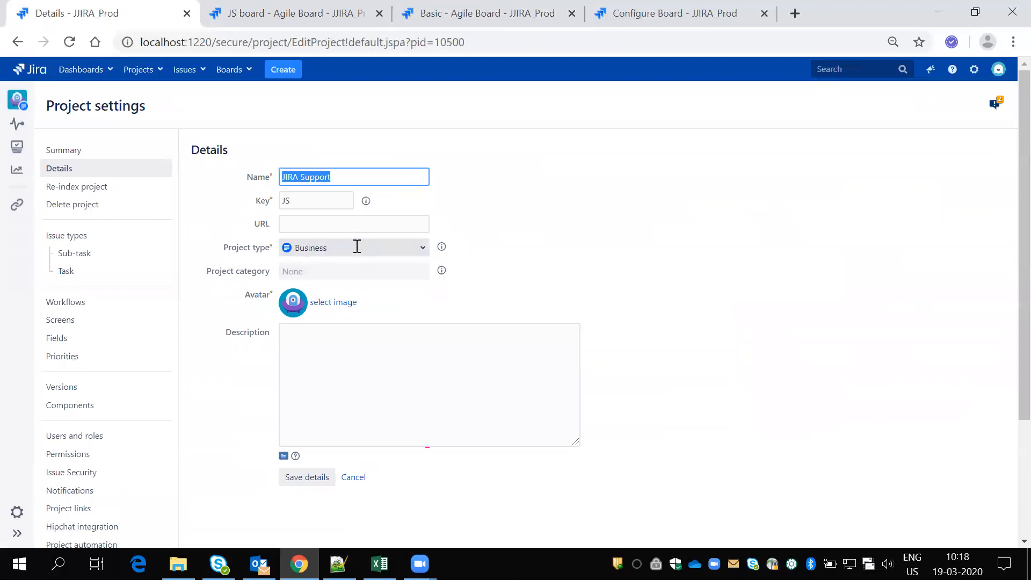
{"action": "left_click", "coordinate": [416, 250]}
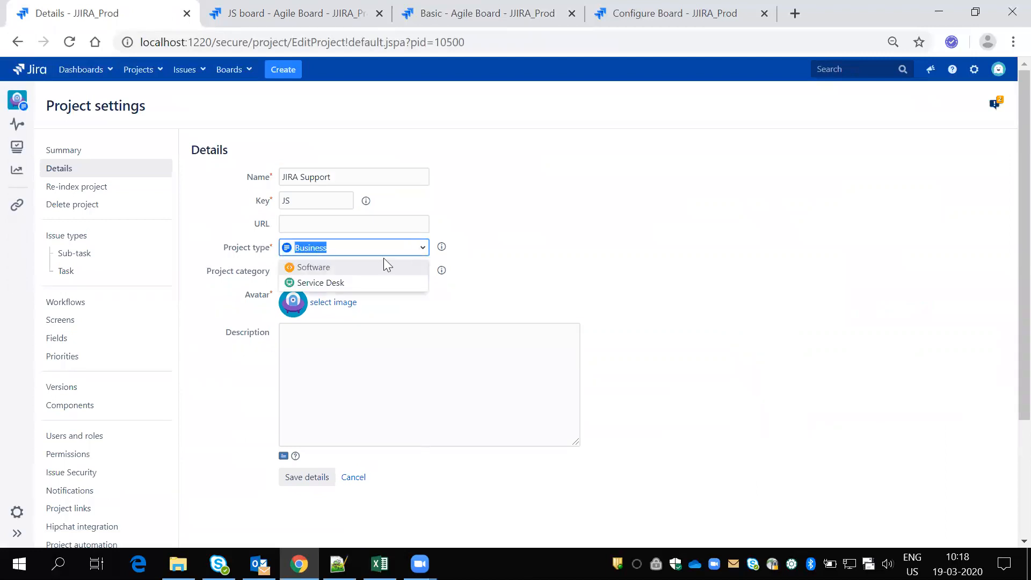
{"action": "left_click", "coordinate": [350, 267]}
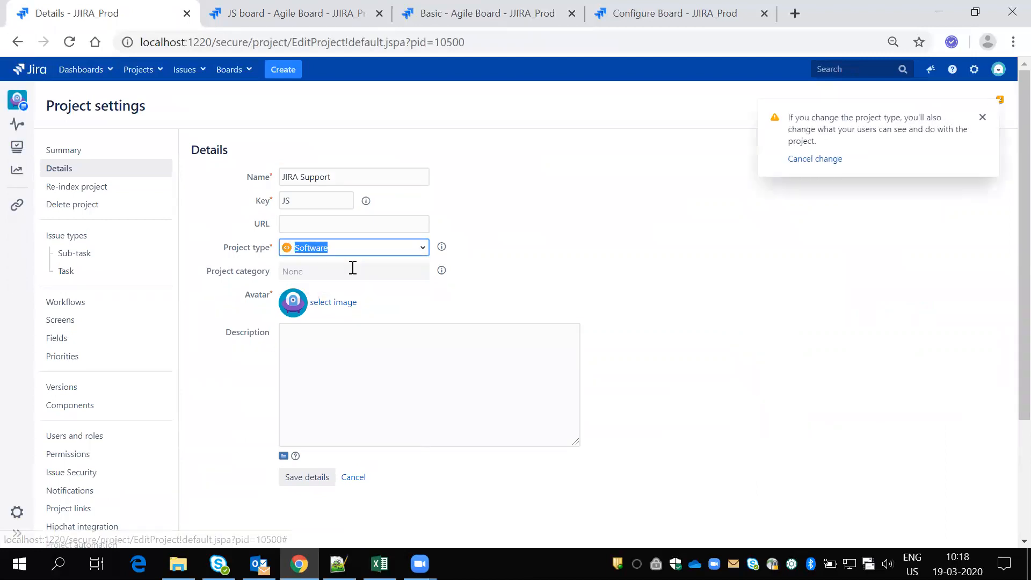
{"action": "left_click", "coordinate": [299, 477]}
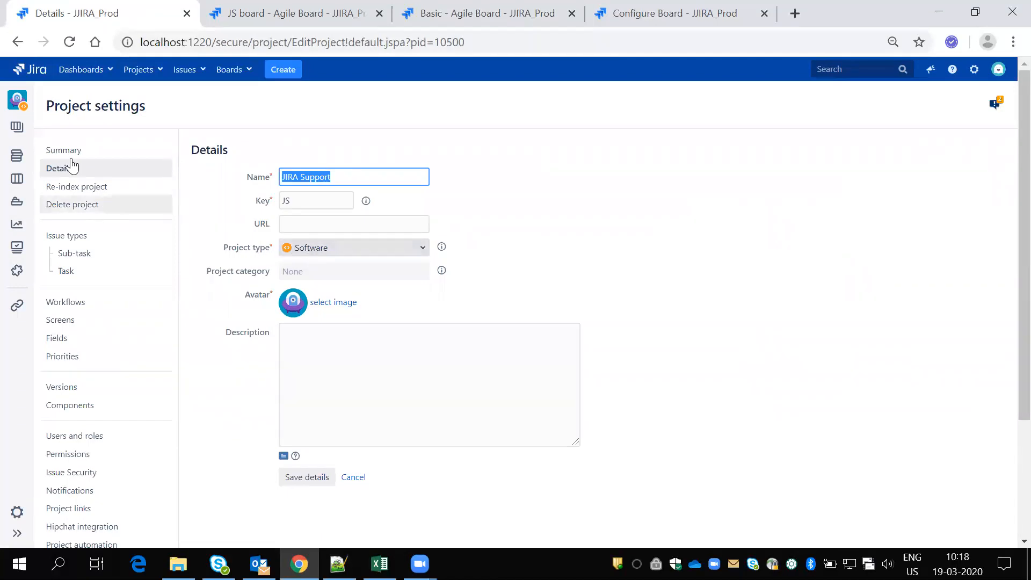
Examine the sections now available in the JIRA Support project, and reload the JS board's backlog to compare them.
{"action": "mouse_move", "coordinate": [17, 157]}
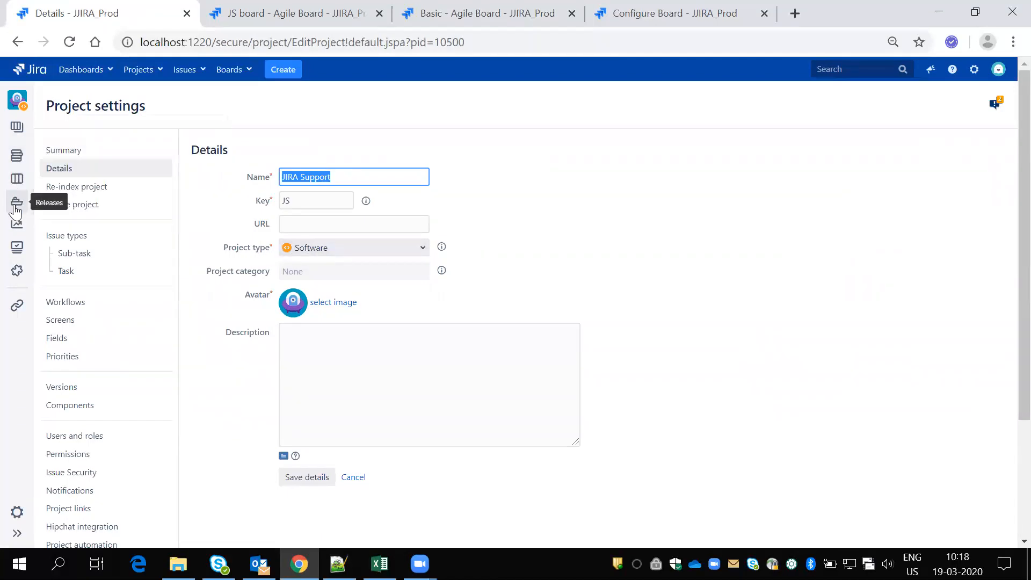
{"action": "mouse_move", "coordinate": [20, 306]}
{"action": "left_click", "coordinate": [296, 10]}
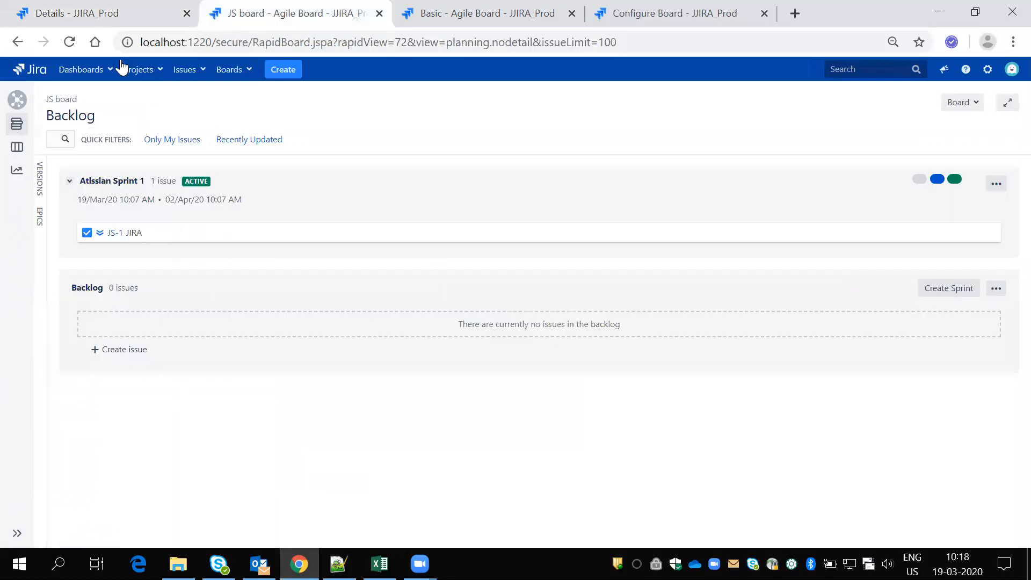
{"action": "left_click", "coordinate": [70, 43]}
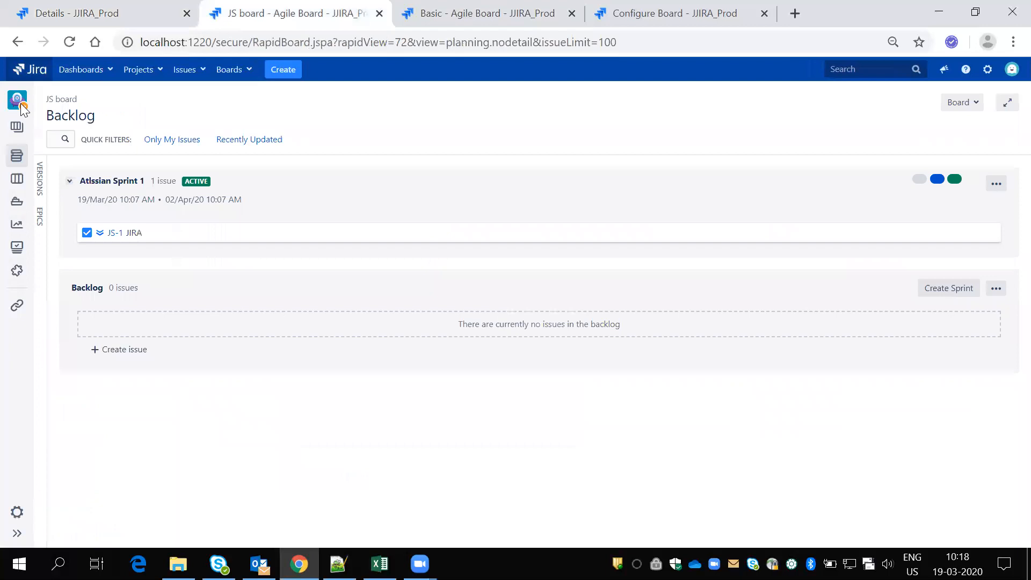
Open the JIRA Support (JS) project again from the current project and compare its sections with the JS board's.
{"action": "left_click", "coordinate": [119, 13]}
{"action": "left_click", "coordinate": [140, 70]}
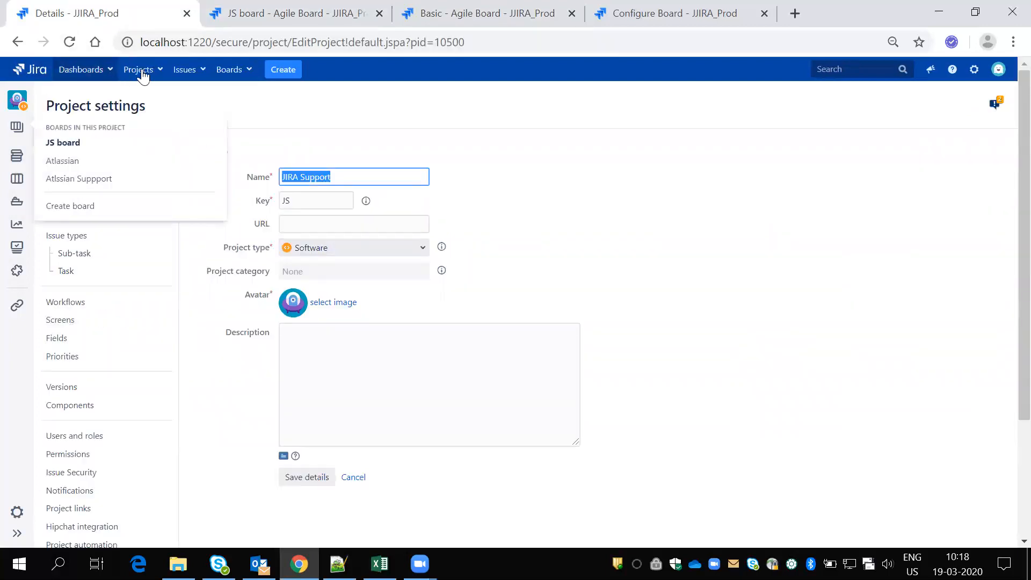
{"action": "left_click", "coordinate": [142, 113]}
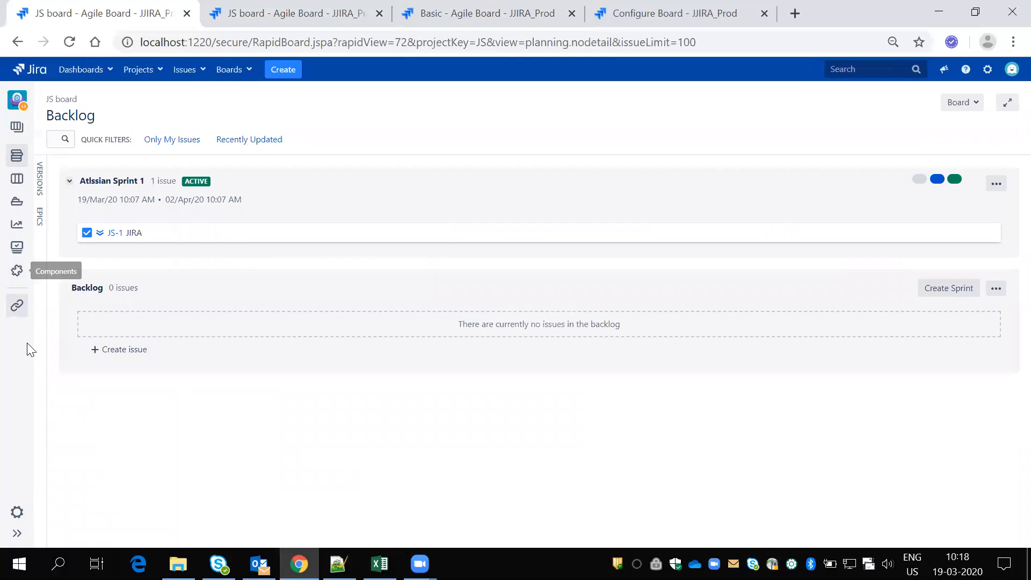
{"action": "key", "text": "ctrl+Tab"}
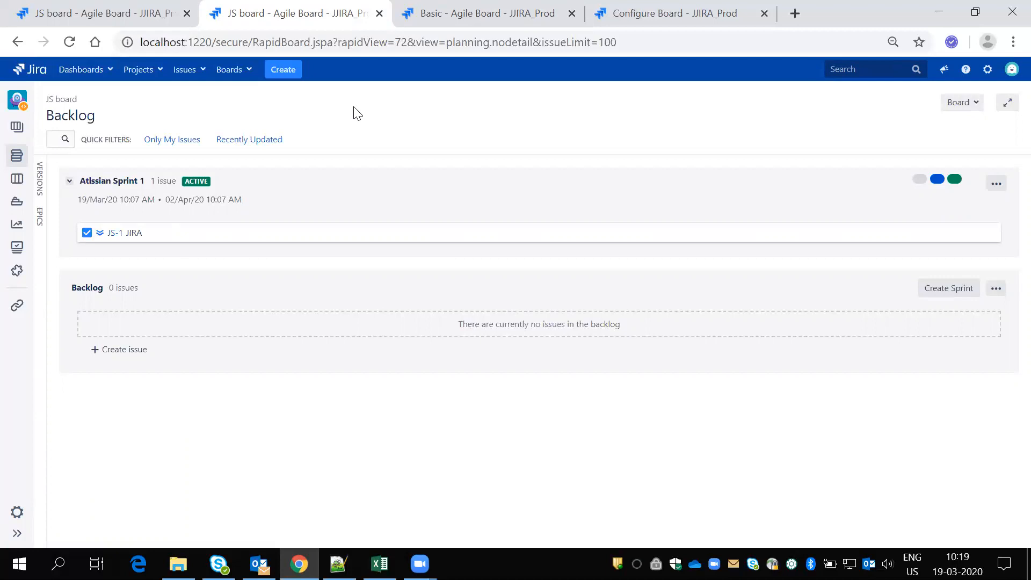
{"action": "left_click", "coordinate": [141, 73]}
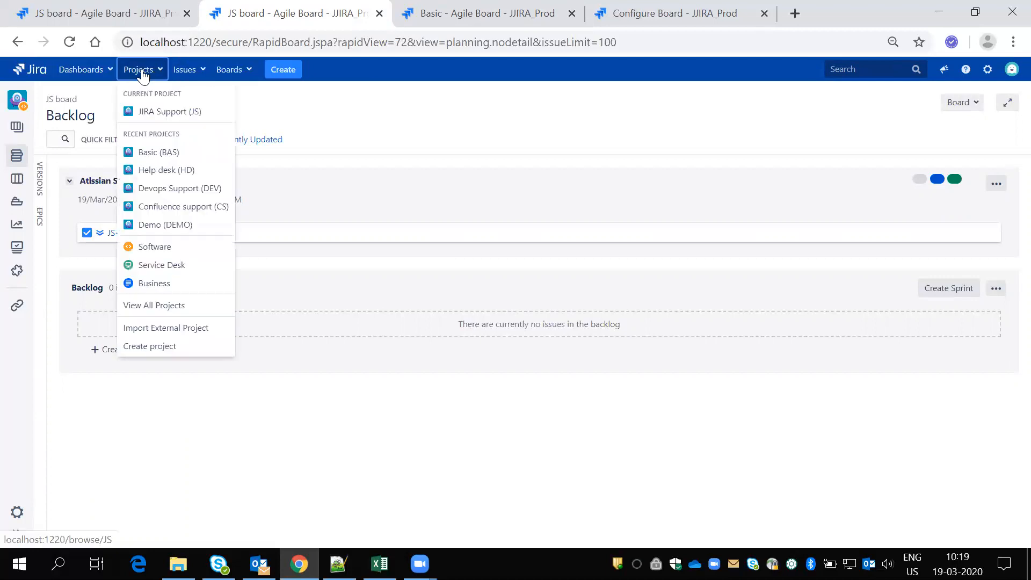
{"action": "left_click", "coordinate": [336, 112]}
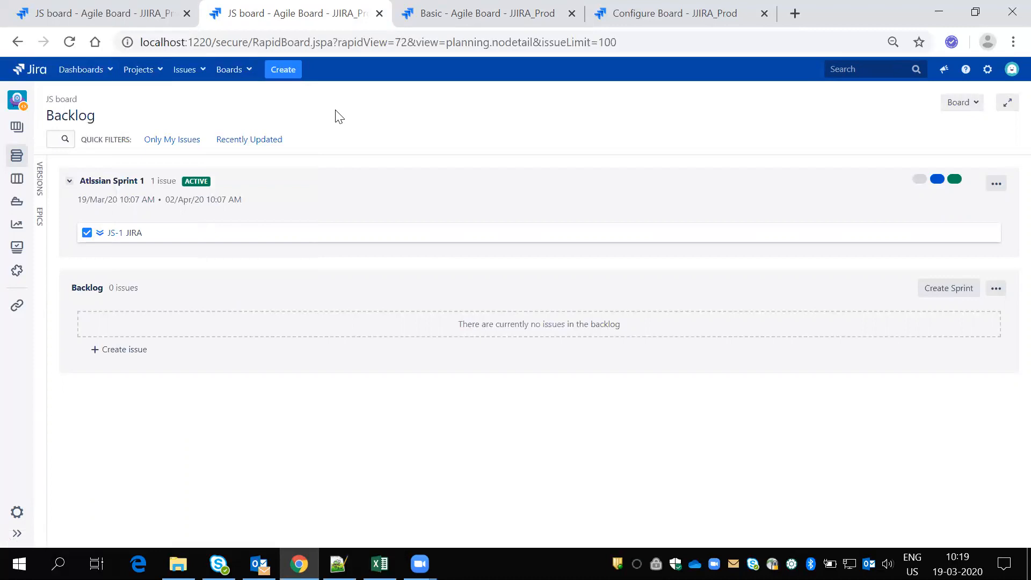
Compare the JS board's backlog with its active sprint, Atlssian Sprint 1, ending on the active sprint.
{"action": "left_click", "coordinate": [18, 157]}
{"action": "left_click", "coordinate": [16, 180]}
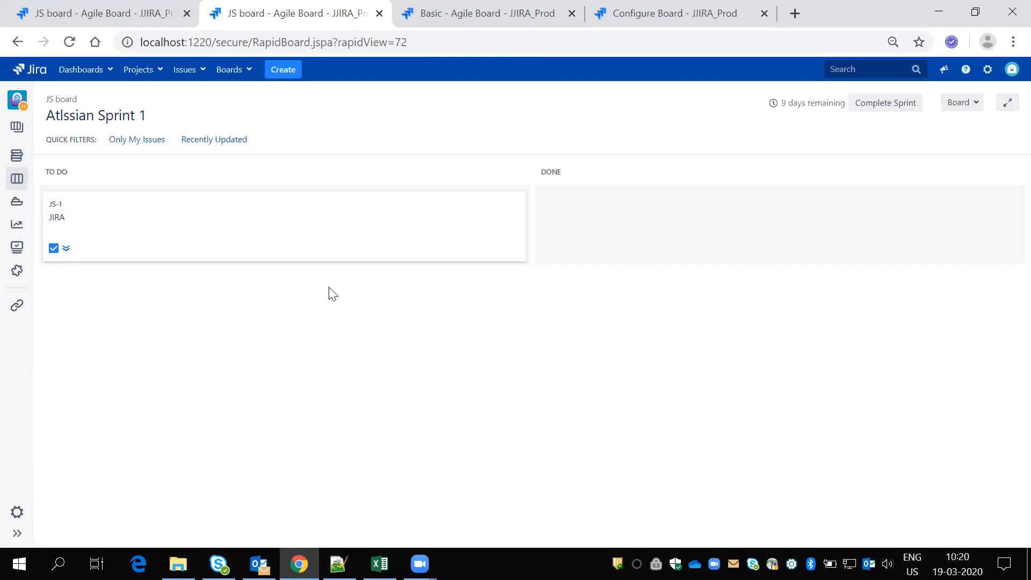
{"action": "left_click", "coordinate": [16, 155]}
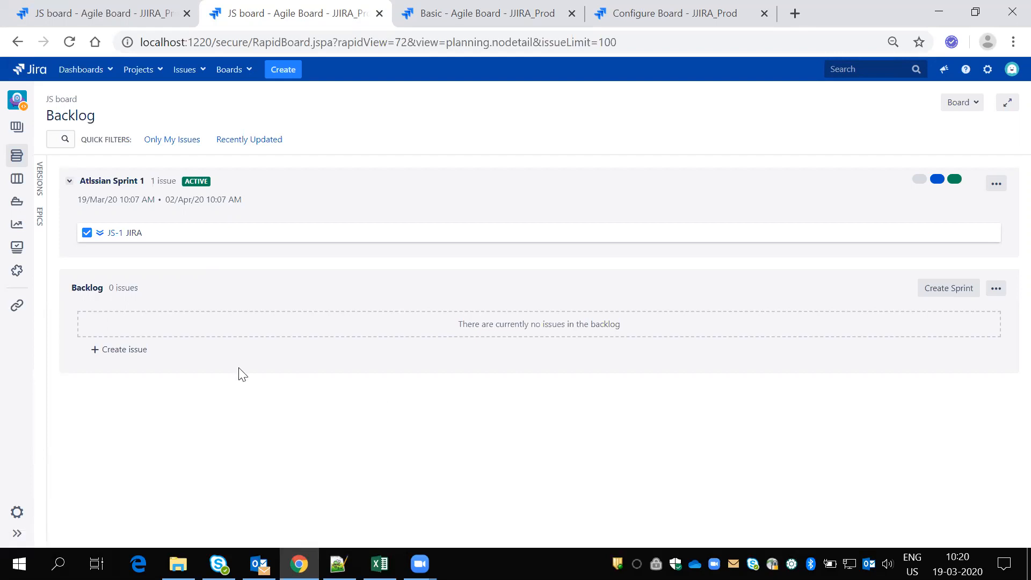
{"action": "left_click", "coordinate": [13, 185]}
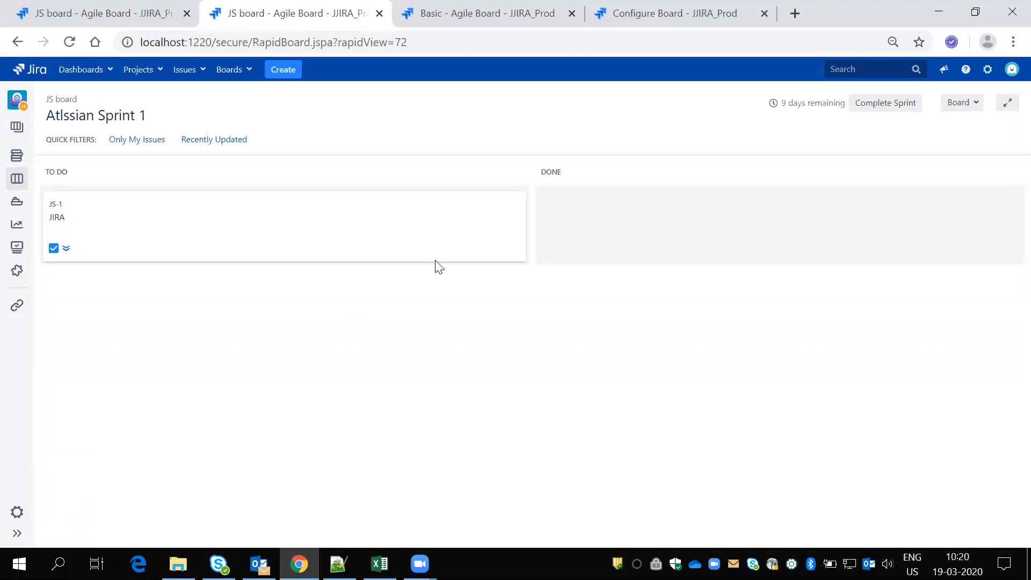
Open the configuration of the JS board from its active sprint.
{"action": "left_click", "coordinate": [465, 244]}
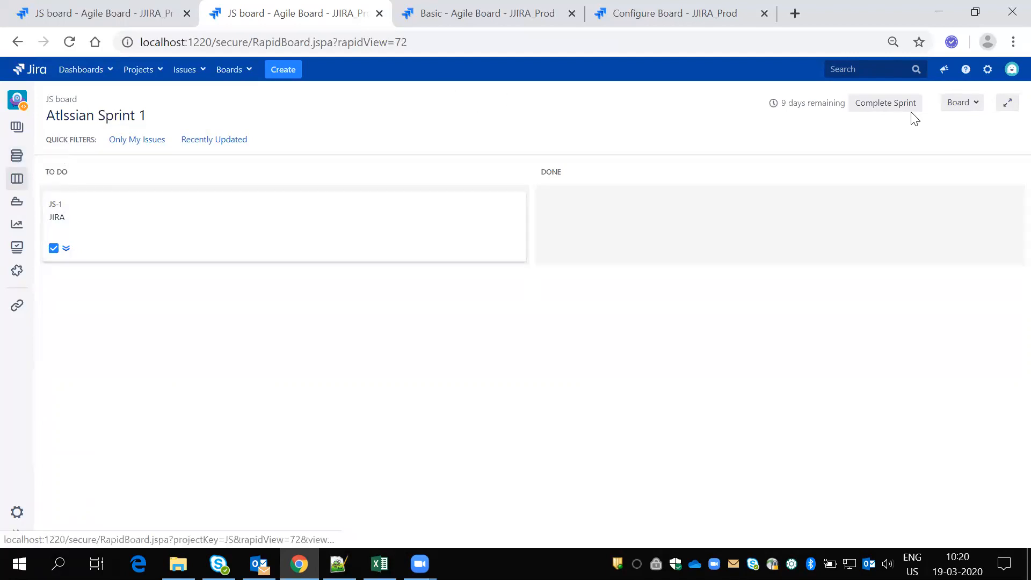
{"action": "left_click", "coordinate": [979, 104]}
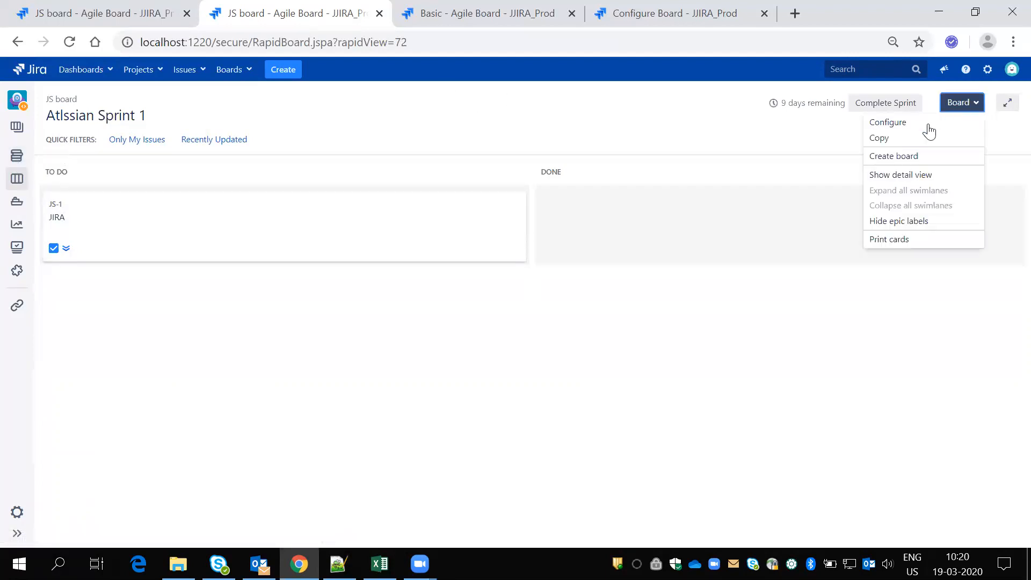
{"action": "left_click", "coordinate": [928, 124]}
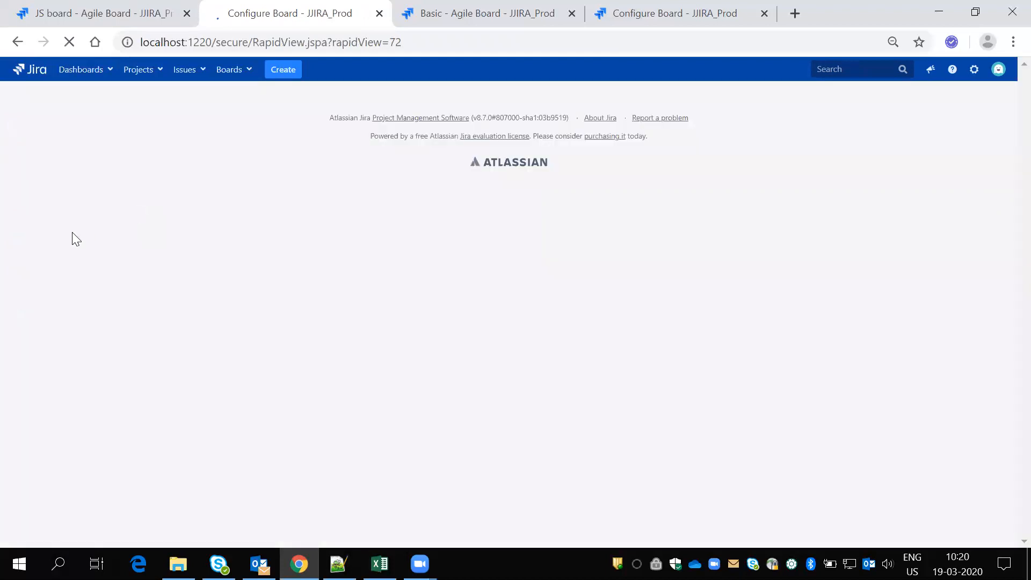